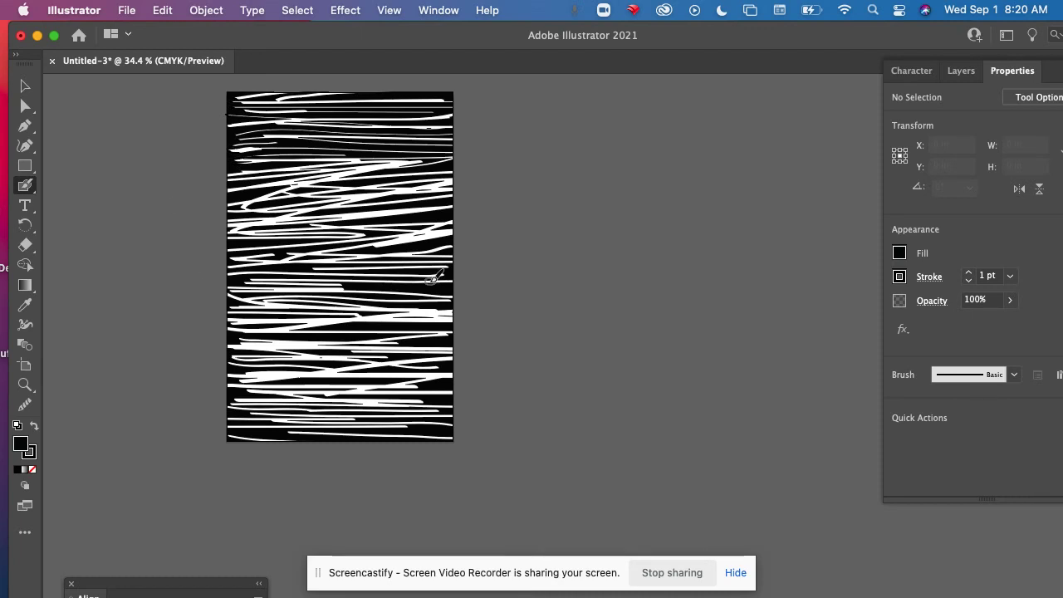
Step: Paint a short thick black brush stroke extending past the artboard's lower-right corner
scroll(432, 277, "down", 2)
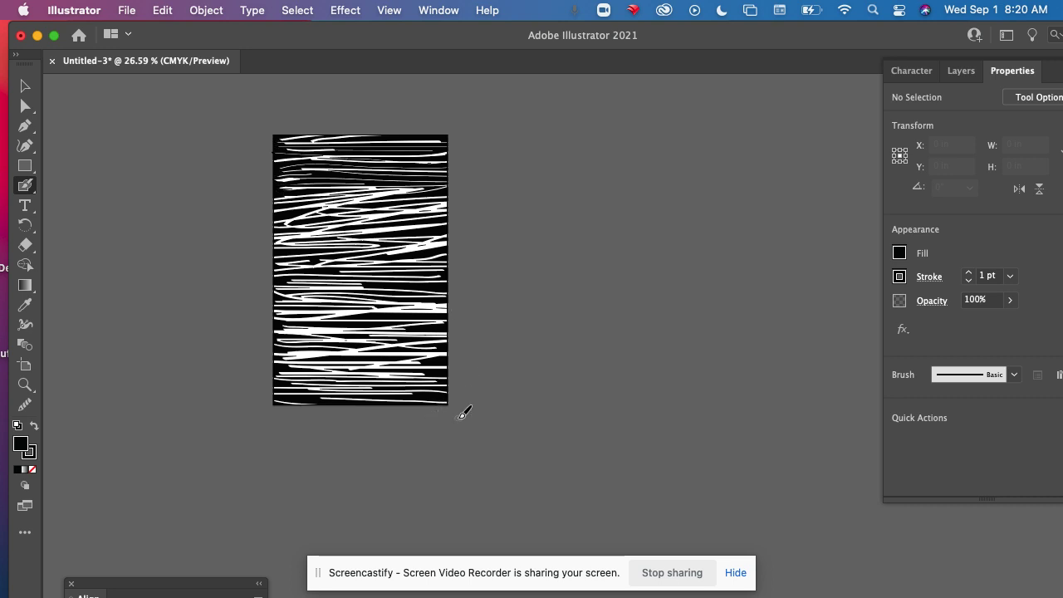
scroll(458, 406, "up", 5)
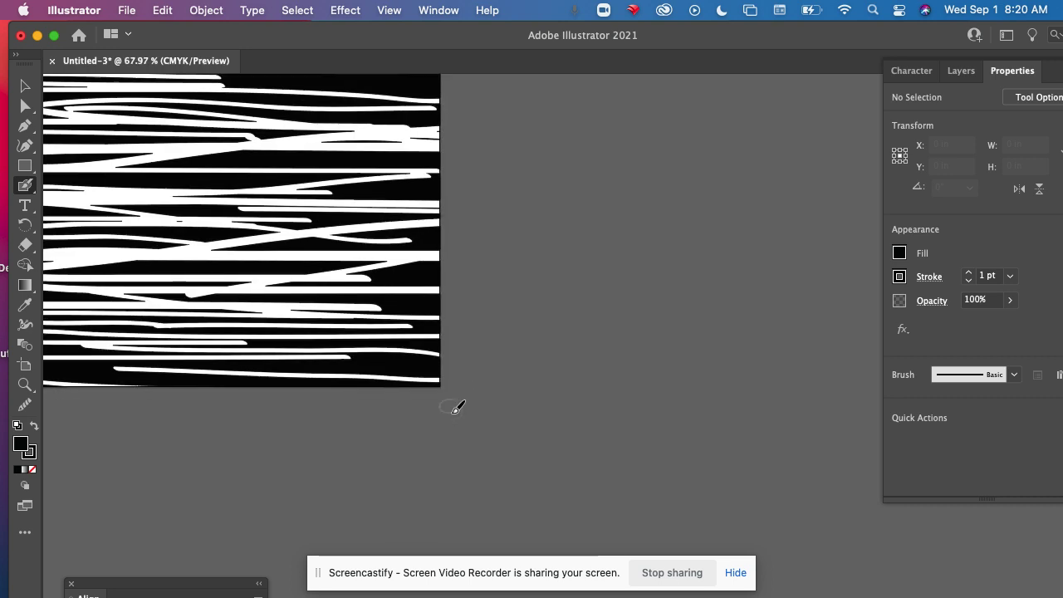
scroll(455, 407, "up", 1)
left_click_drag(438, 351, 402, 375)
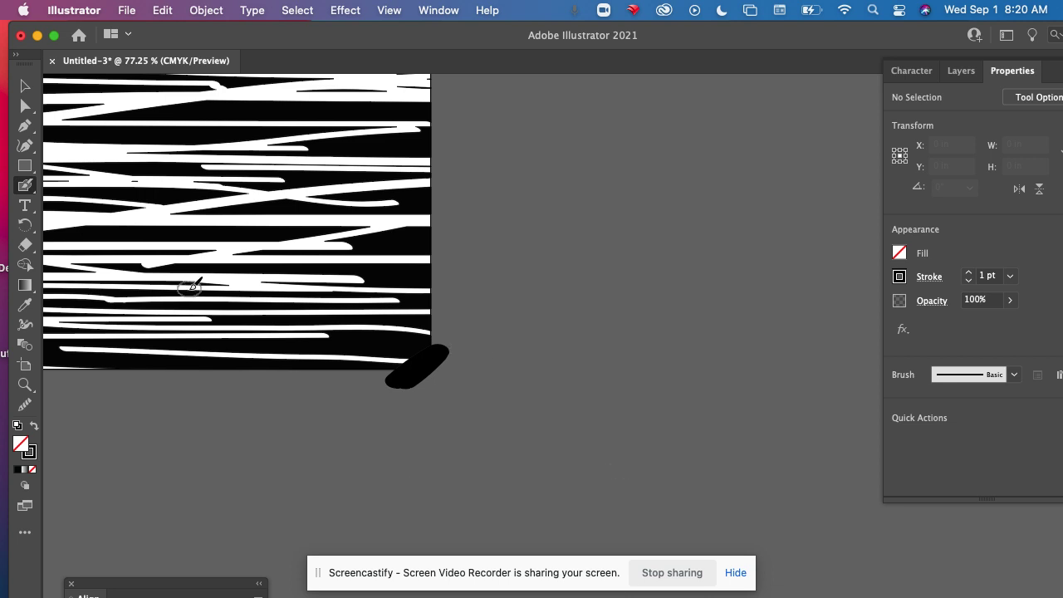
scroll(331, 418, "down", 5)
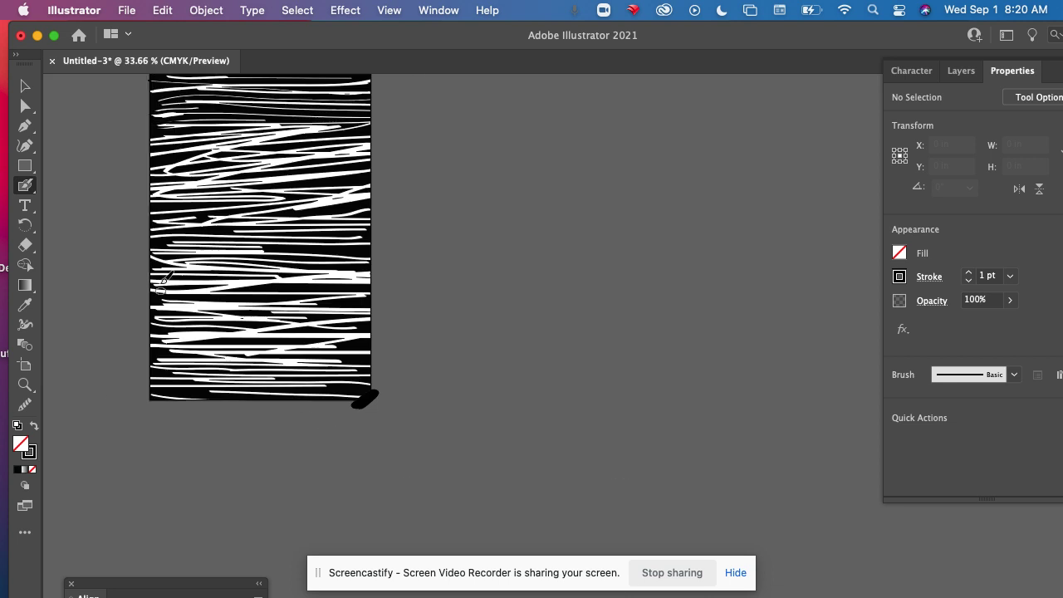
scroll(164, 279, "up", 3)
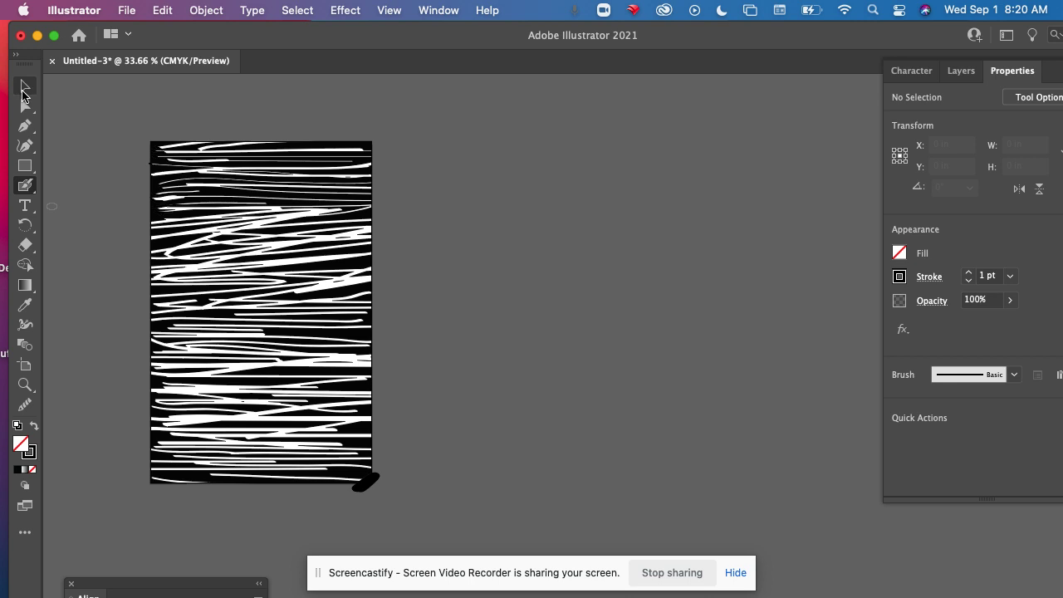
left_click(24, 88)
Step: Paint a thick black Paintbrush stroke down the artboard's whole left edge, redoing a failed first attempt
left_click(25, 165)
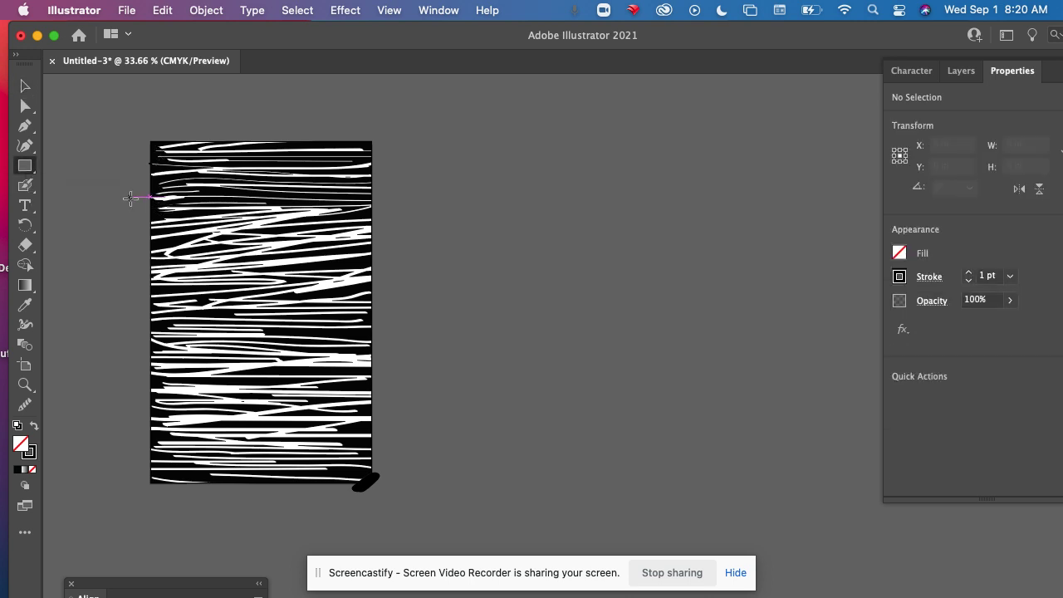
scroll(130, 199, "up", 2)
left_click(25, 185)
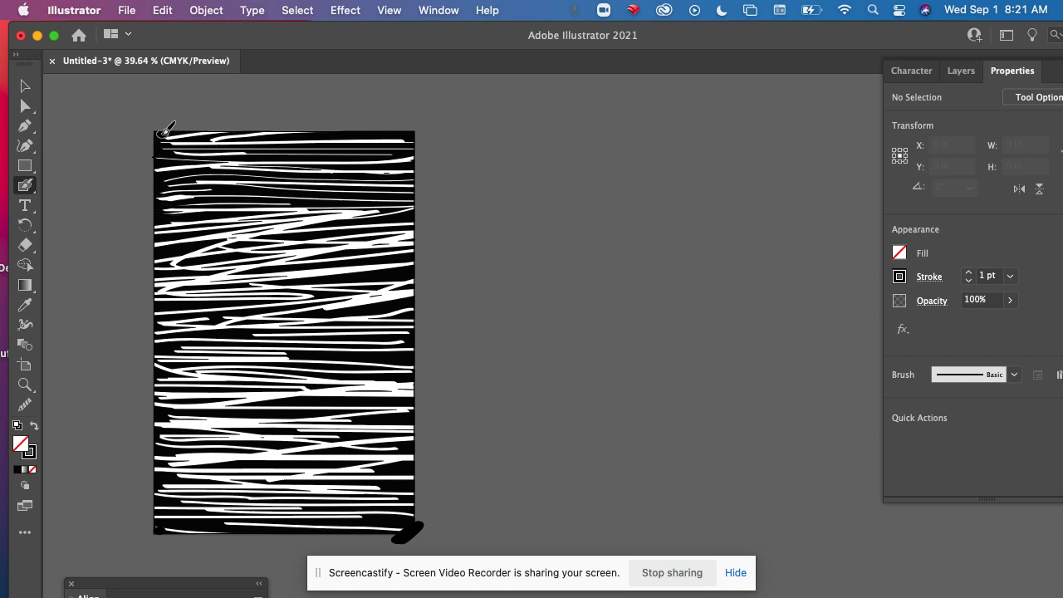
mouse_move(165, 133)
left_mouse_down()
mouse_move(139, 333)
mouse_move(106, 440)
left_mouse_up()
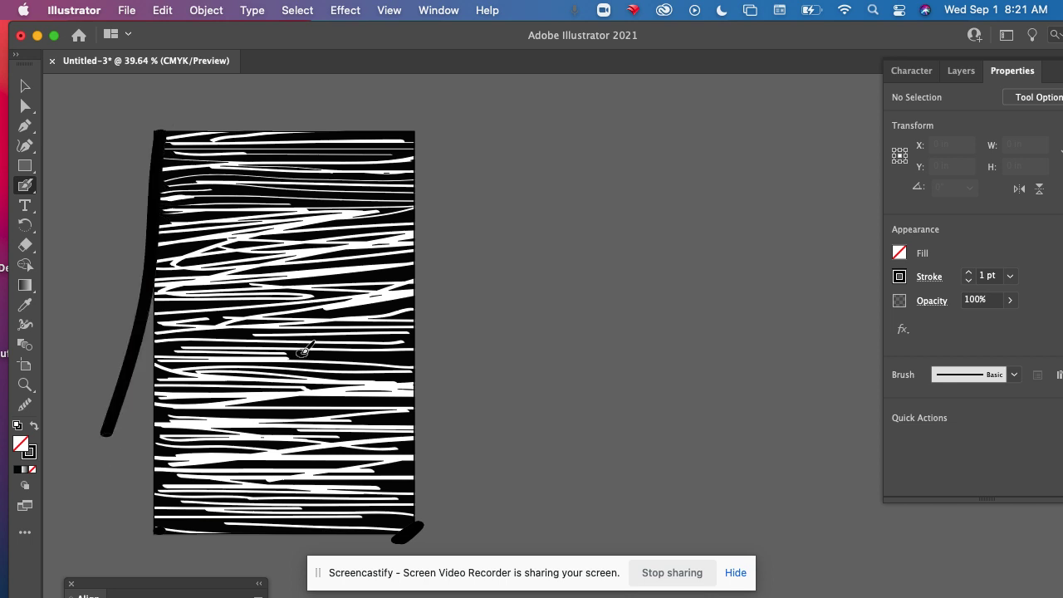
key("super+z")
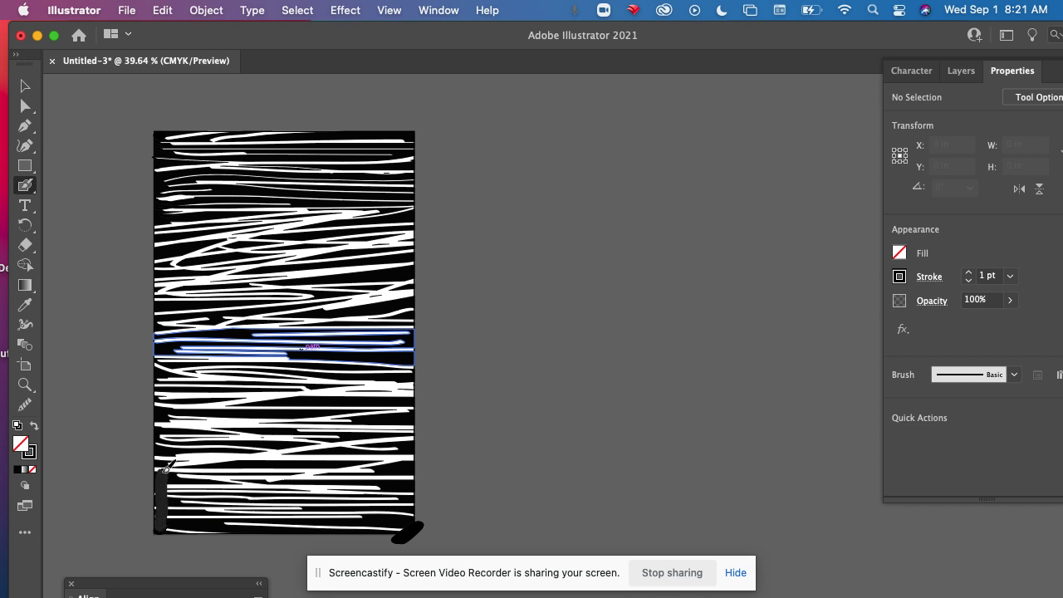
left_click(783, 544, "super")
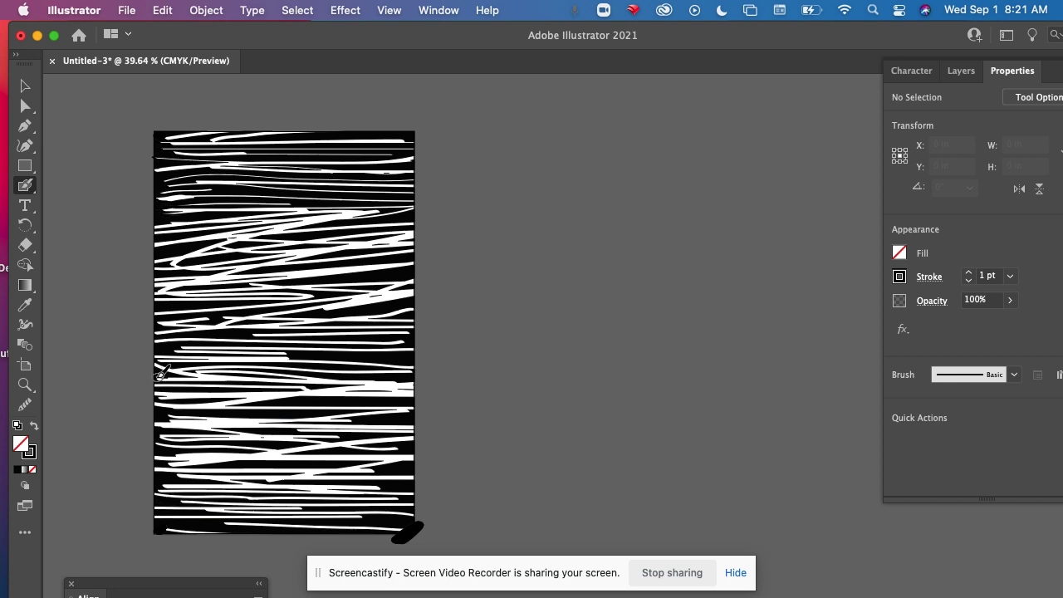
left_click_drag(157, 374, 137, 541)
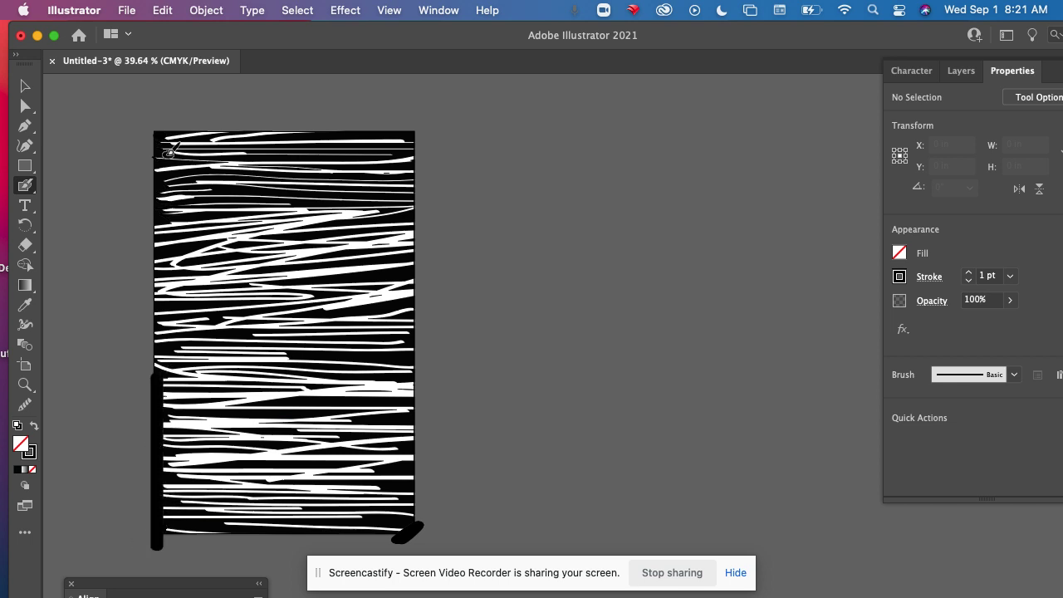
left_click_drag(156, 126, 172, 568)
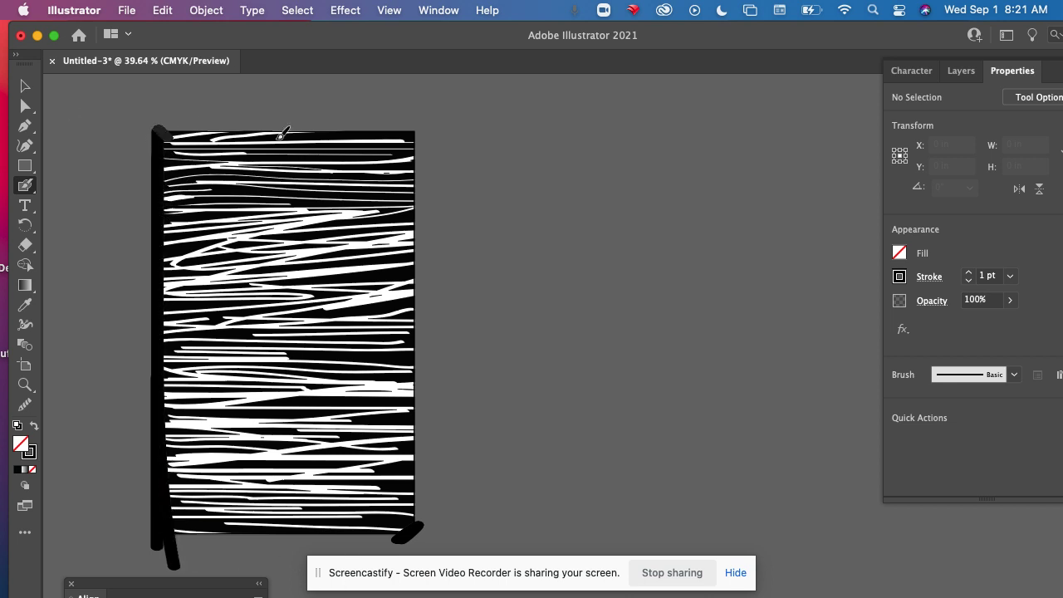
Step: Add thick black border strokes along the top and bottom edges, undoing a stray diagonal stroke
left_click_drag(185, 142, 273, 238)
key("super+z")
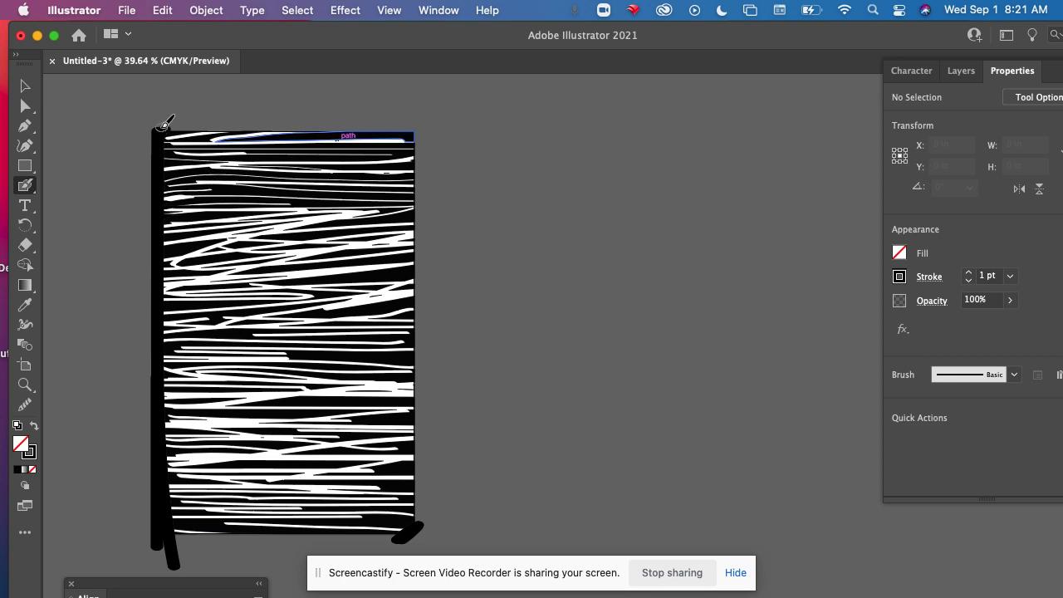
mouse_move(158, 130)
left_mouse_down()
mouse_move(414, 129)
mouse_move(392, 274)
mouse_move(416, 523)
left_mouse_up()
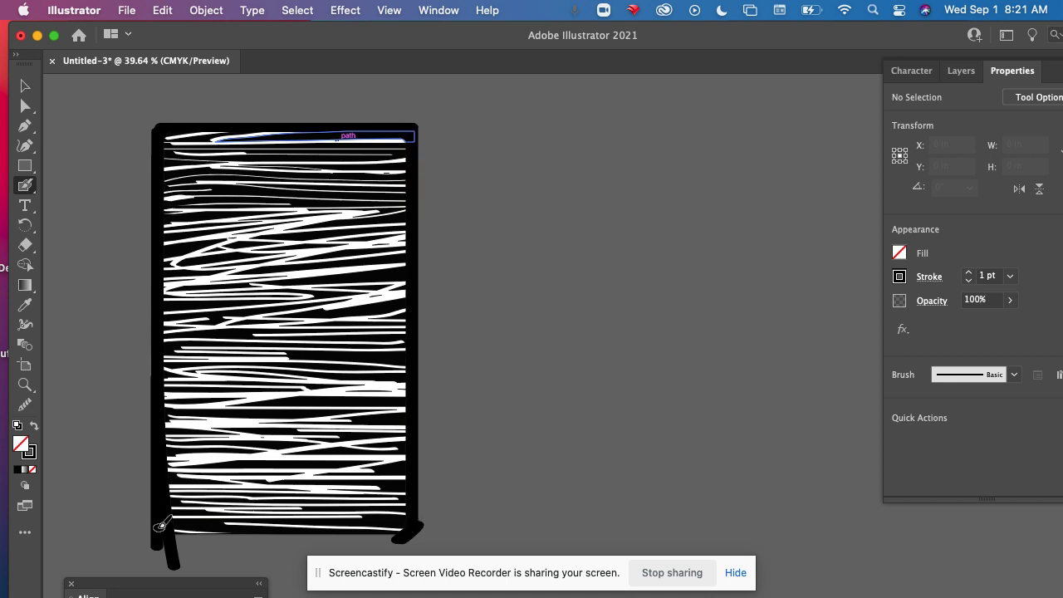
left_click_drag(423, 528, 152, 516)
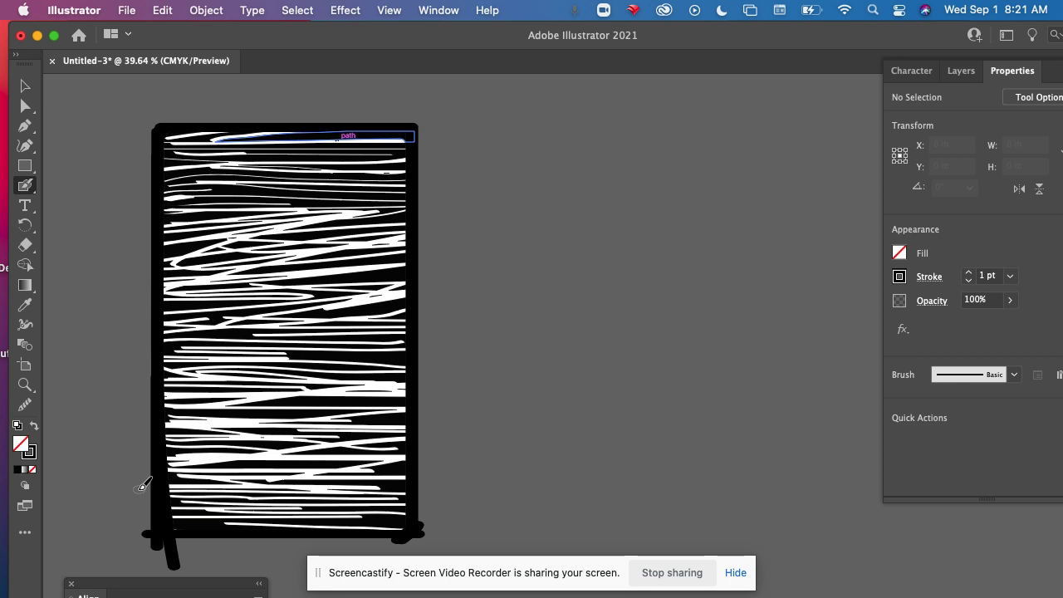
scroll(205, 530, "up", 4)
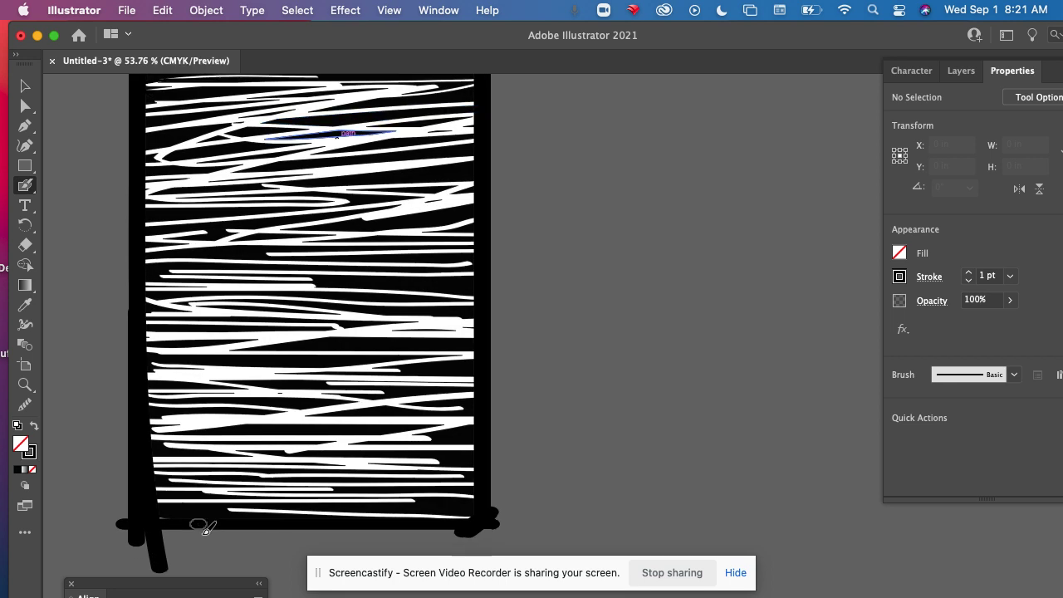
left_click(25, 246)
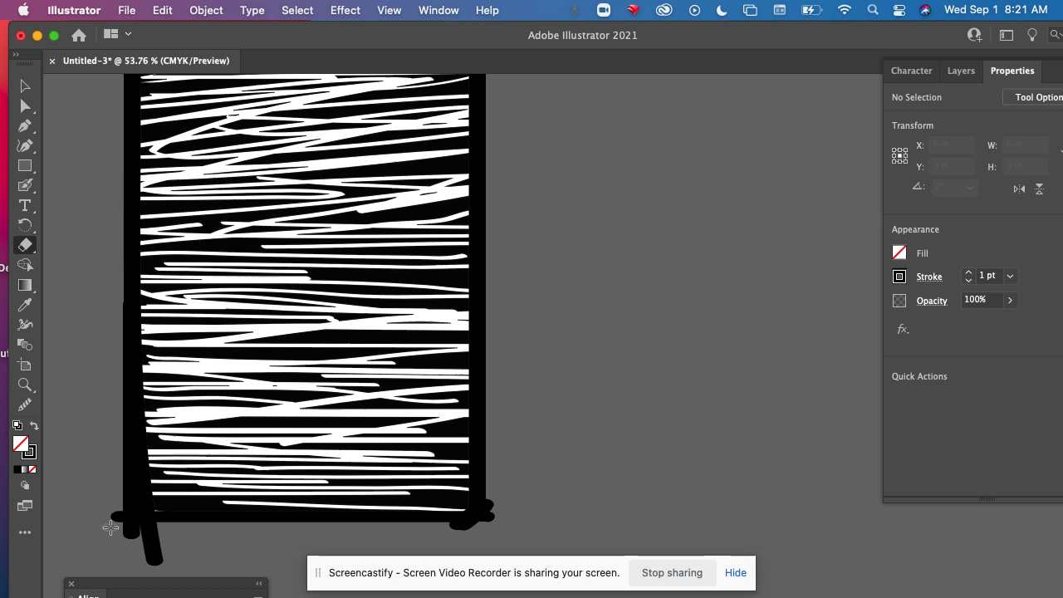
Step: Erase the black blobs along the bottom edge and at the bottom-right corner
mouse_move(488, 526)
left_mouse_down()
mouse_move(158, 528)
mouse_move(41, 570)
mouse_move(110, 537)
mouse_move(105, 510)
mouse_move(106, 581)
mouse_move(108, 477)
mouse_move(118, 581)
left_mouse_up()
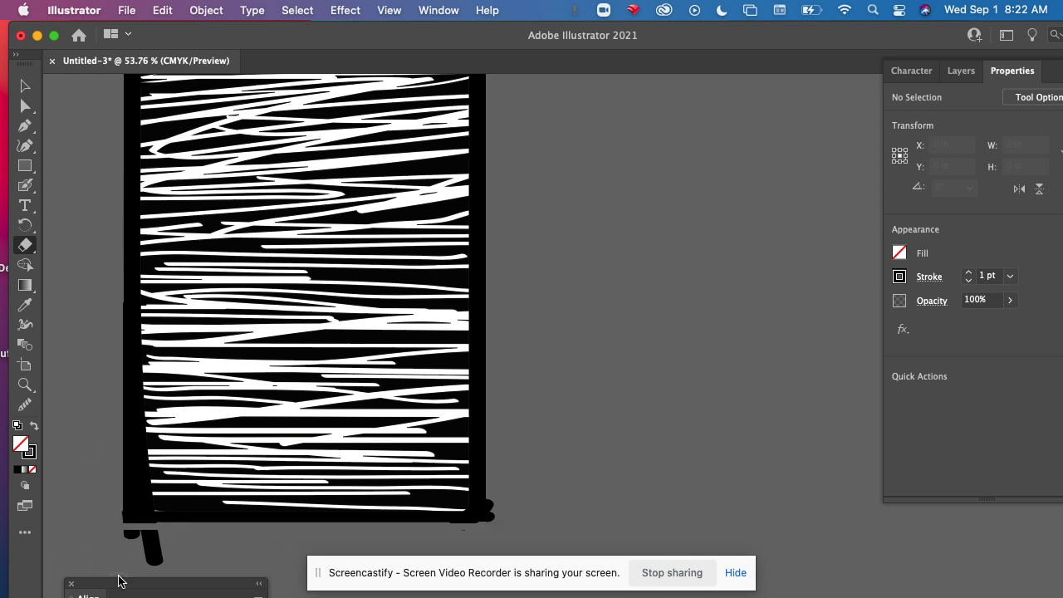
mouse_move(496, 488)
left_mouse_down()
mouse_move(497, 551)
mouse_move(493, 443)
mouse_move(512, 540)
left_mouse_up()
left_click_drag(446, 528, 543, 519)
scroll(543, 520, "up", 5)
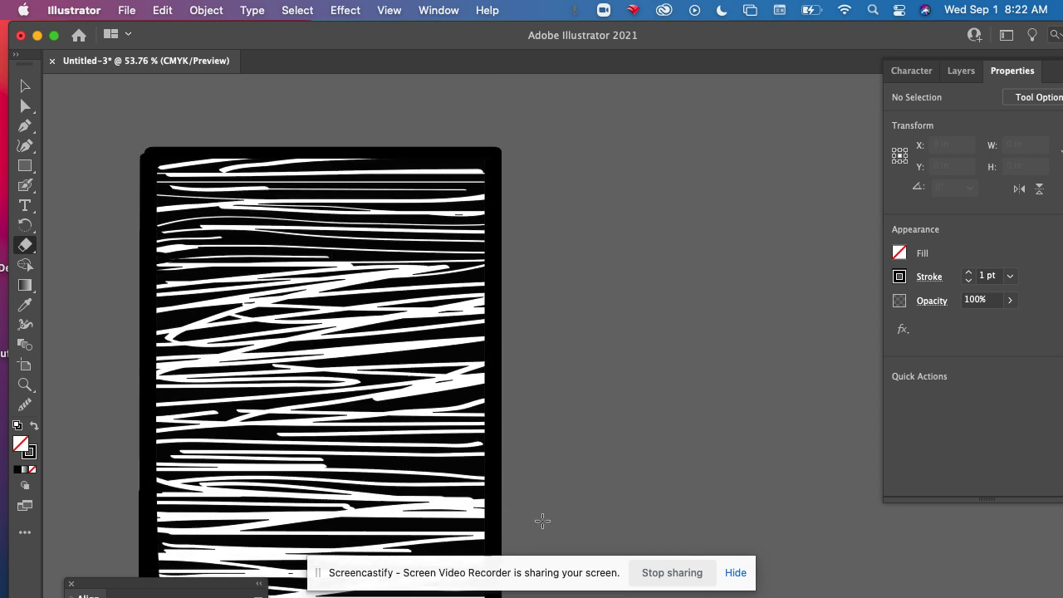
scroll(131, 386, "down", 5)
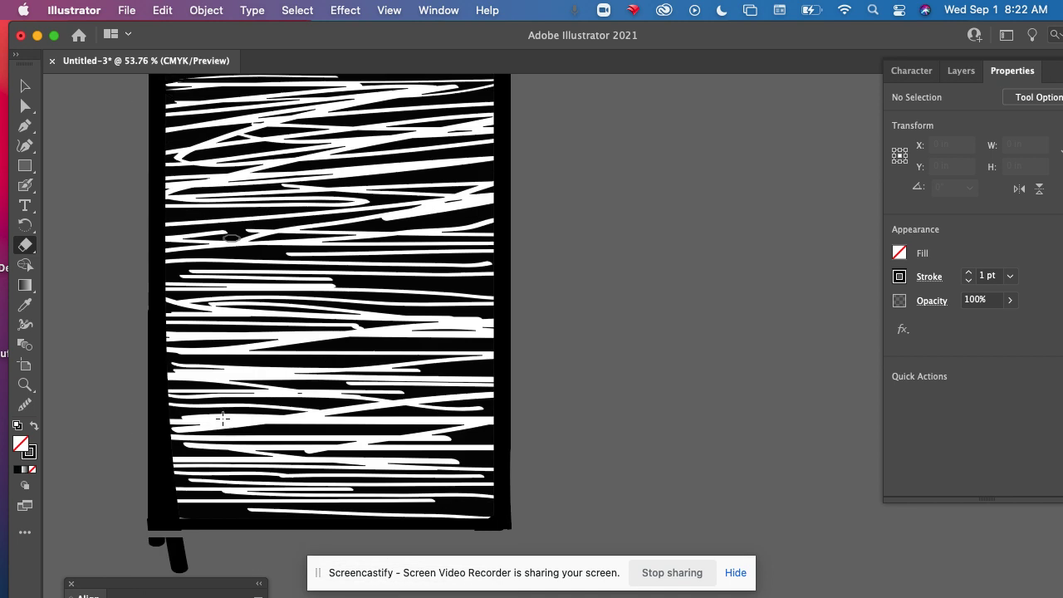
Step: Delete the small black shape below the artboard and erase stray black near the lower-left edge
left_click(25, 86)
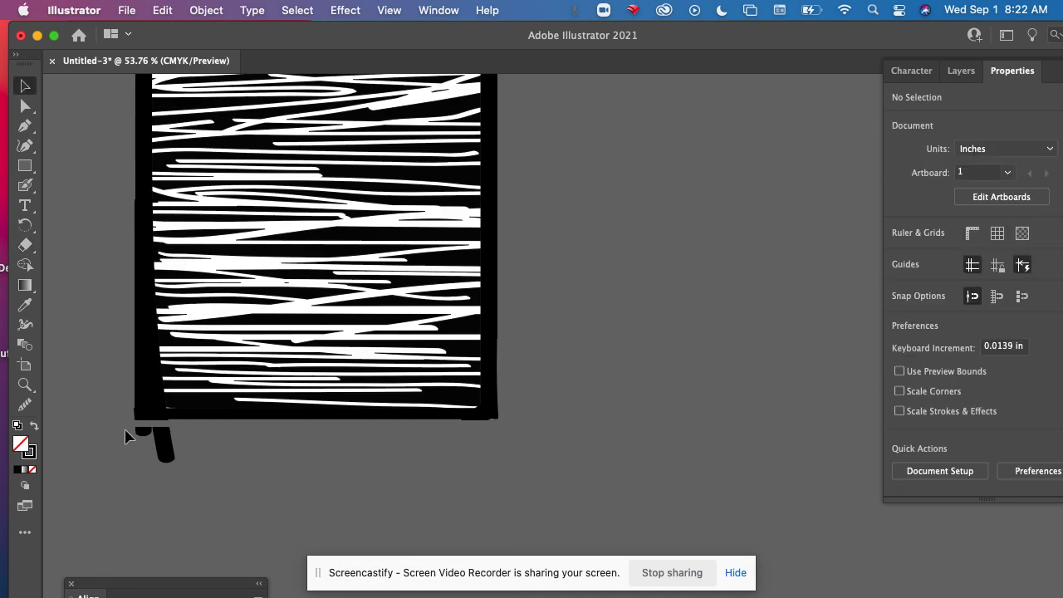
left_click_drag(186, 483, 188, 484)
key("Delete")
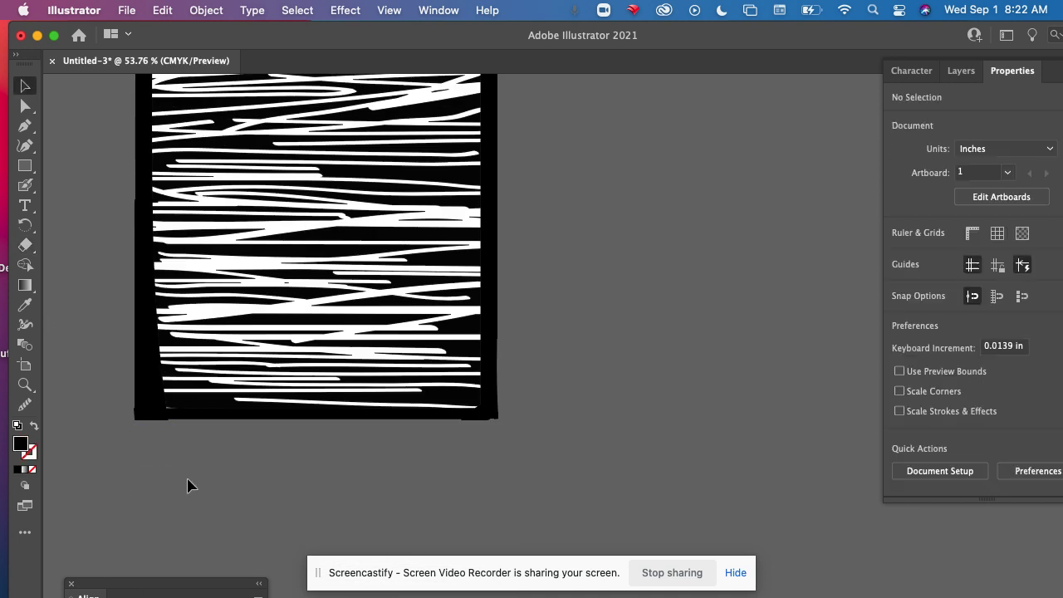
scroll(225, 522, "up", 2)
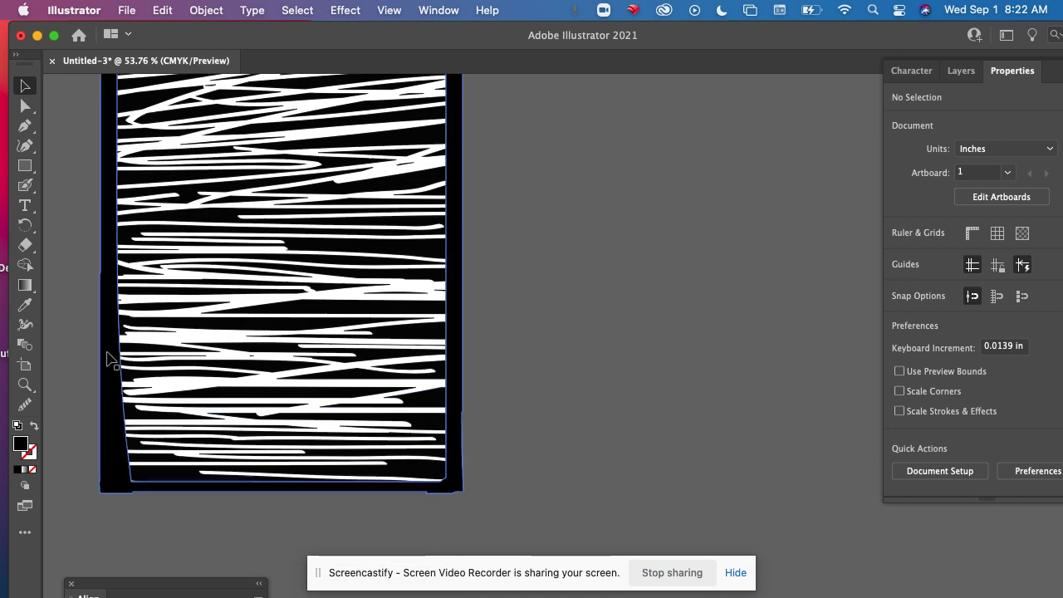
left_click(24, 244)
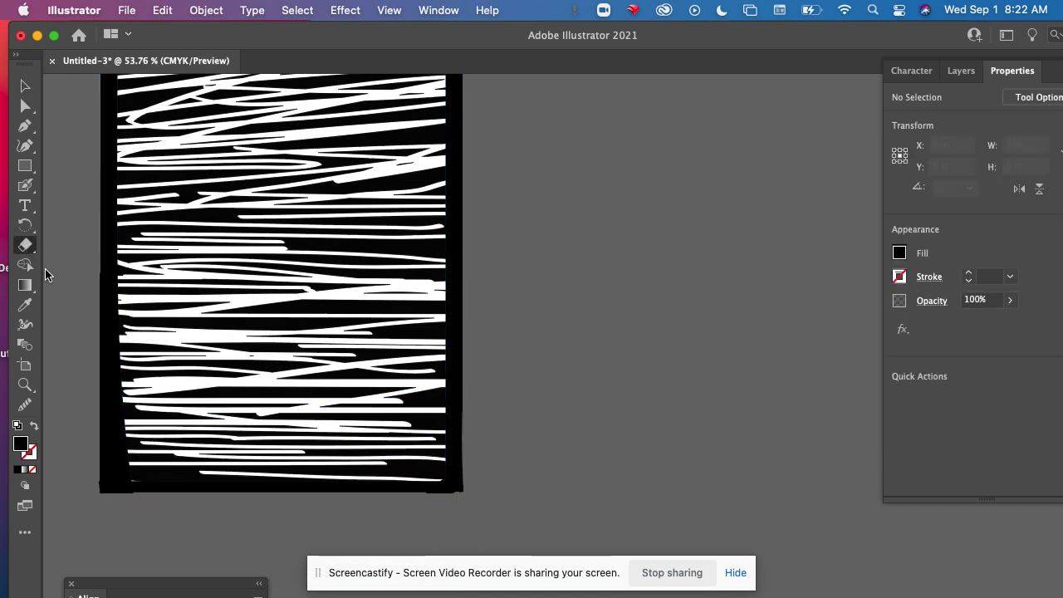
mouse_move(133, 422)
left_mouse_down()
mouse_move(113, 422)
mouse_move(131, 422)
left_mouse_up()
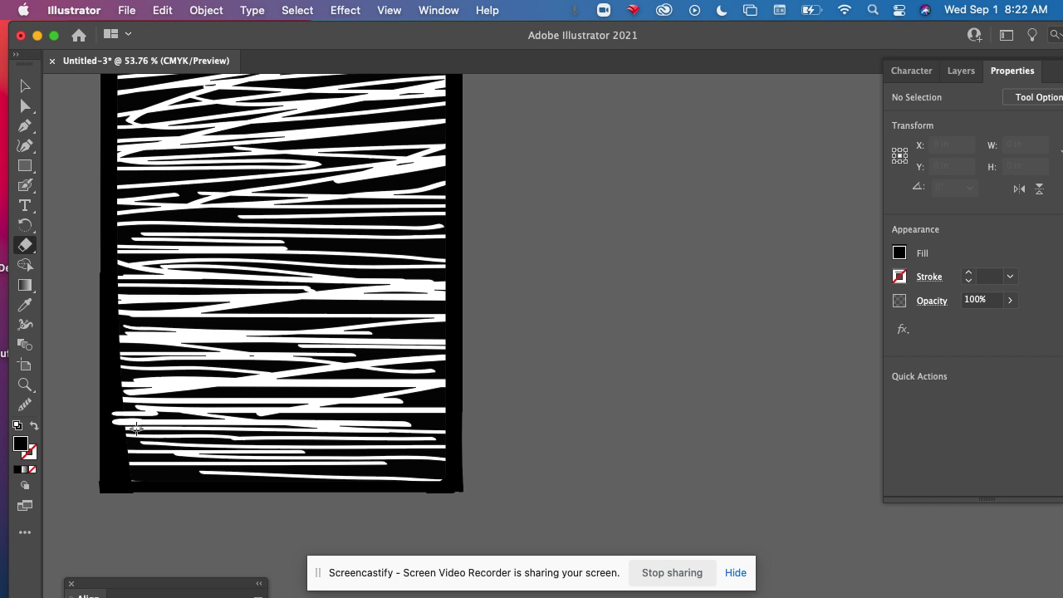
key("z")
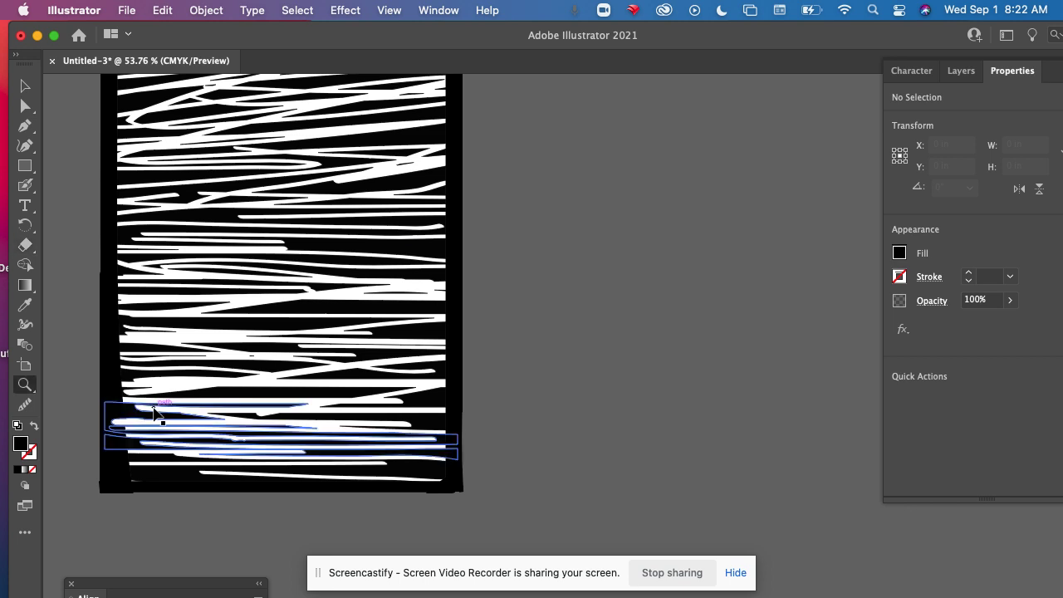
Step: Zoom into the lower-left edge and erase the white scribble's protrusion into the left border path
left_click(130, 423)
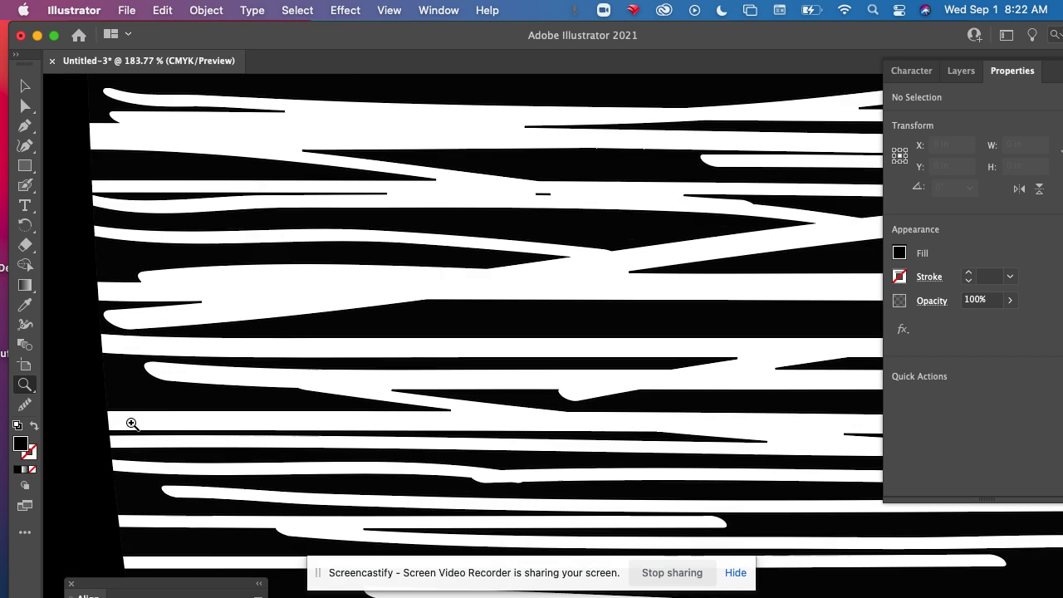
key("shift+e")
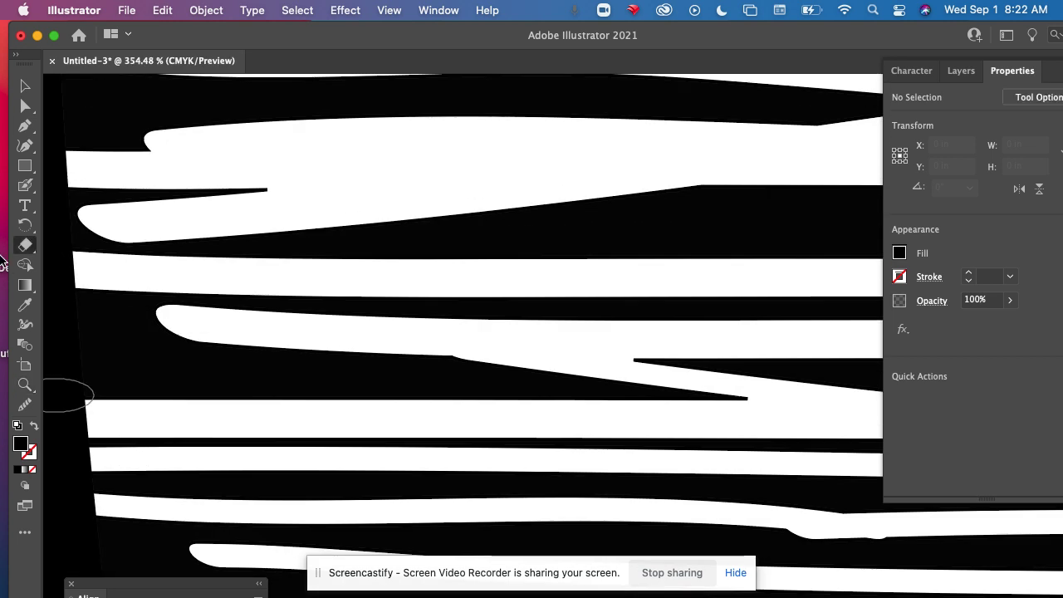
left_click(25, 86)
left_click(152, 333)
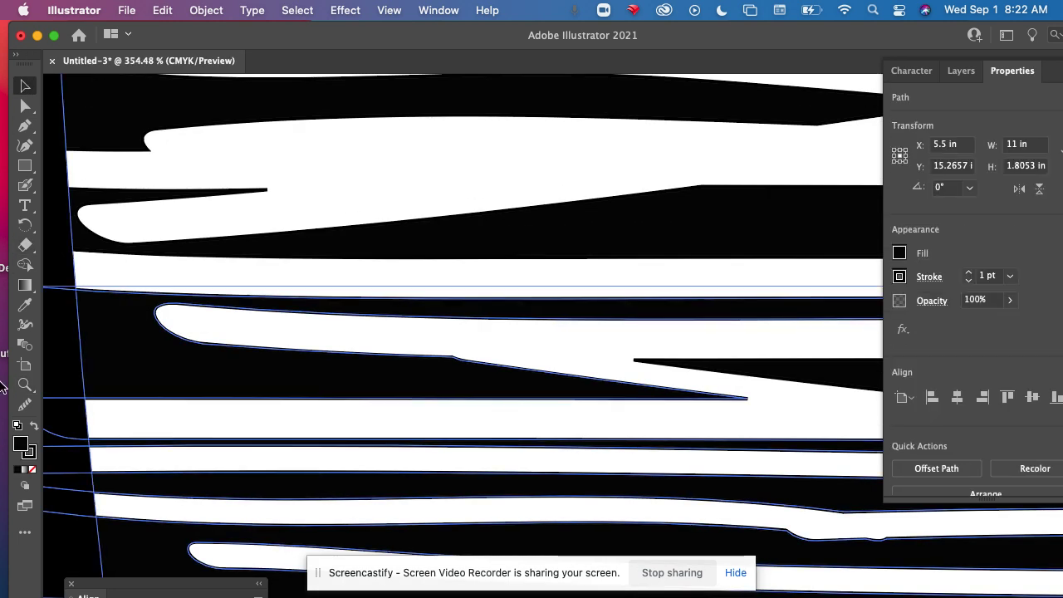
left_click(28, 245)
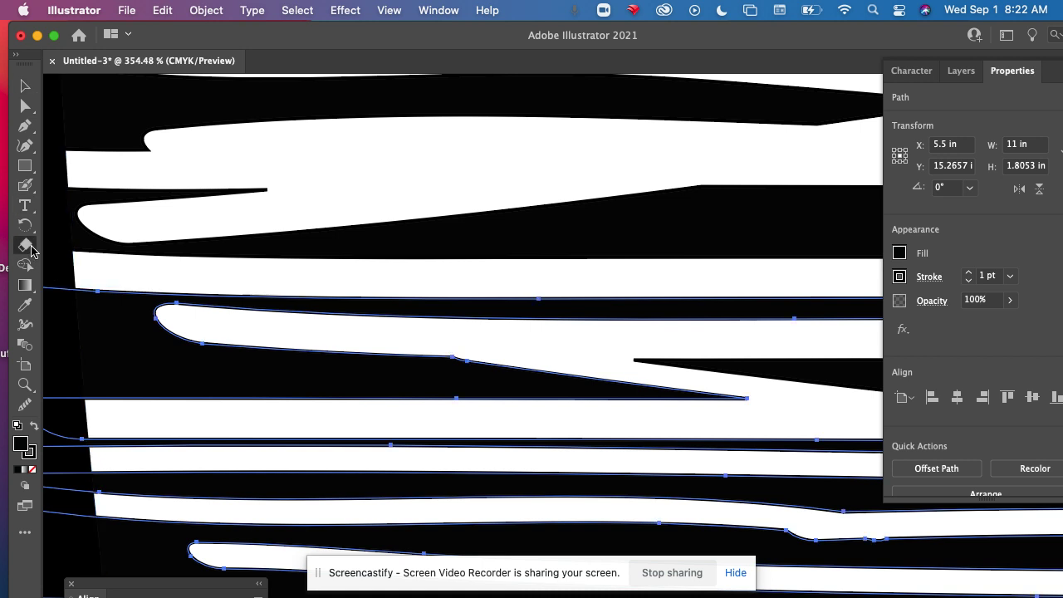
mouse_move(133, 415)
left_mouse_down()
mouse_move(118, 386)
mouse_move(85, 429)
mouse_move(273, 368)
left_mouse_up()
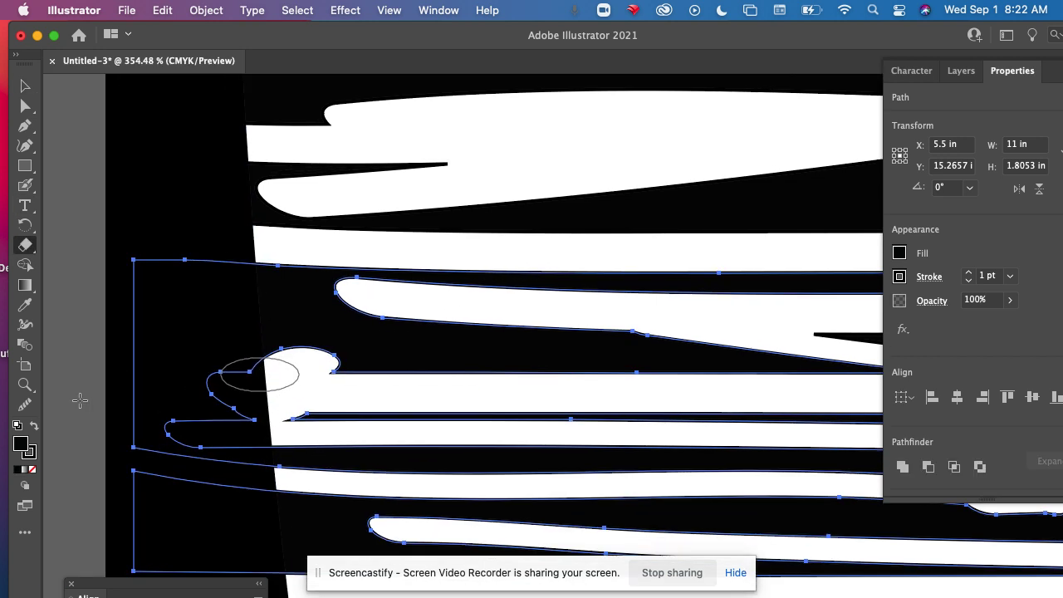
left_click(25, 86)
left_click(197, 189)
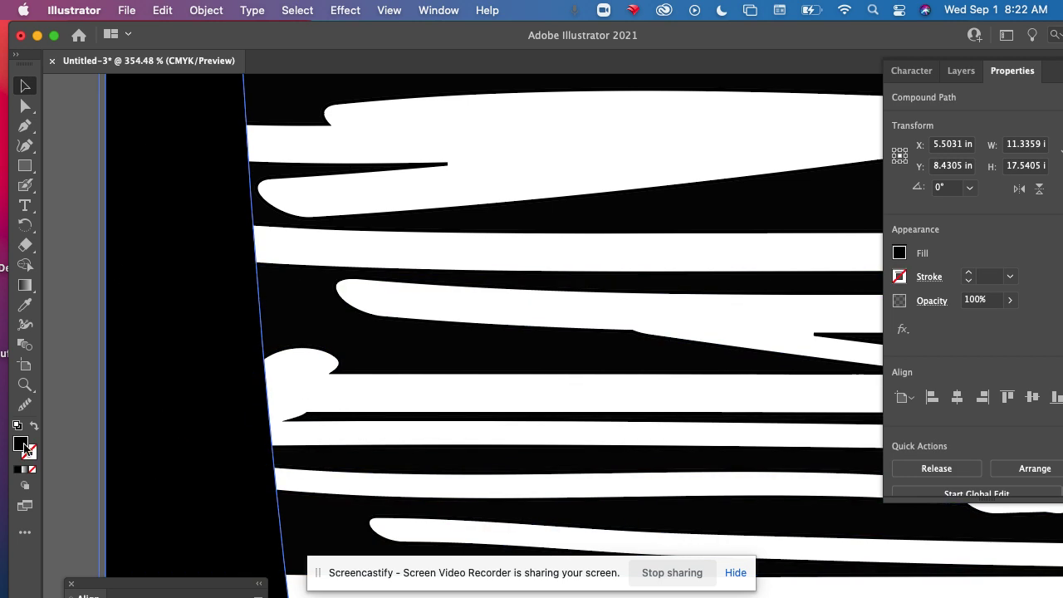
Step: Change the fill colour from near-black 231F20 to pure black 000000 in the Color Picker
double_click(26, 449)
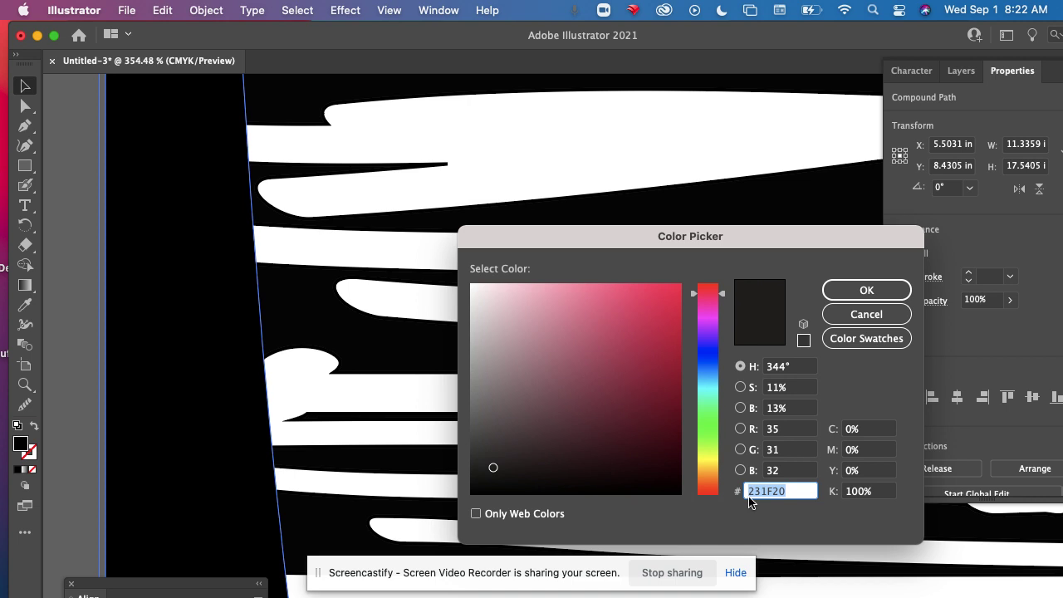
type("1E1B1C")
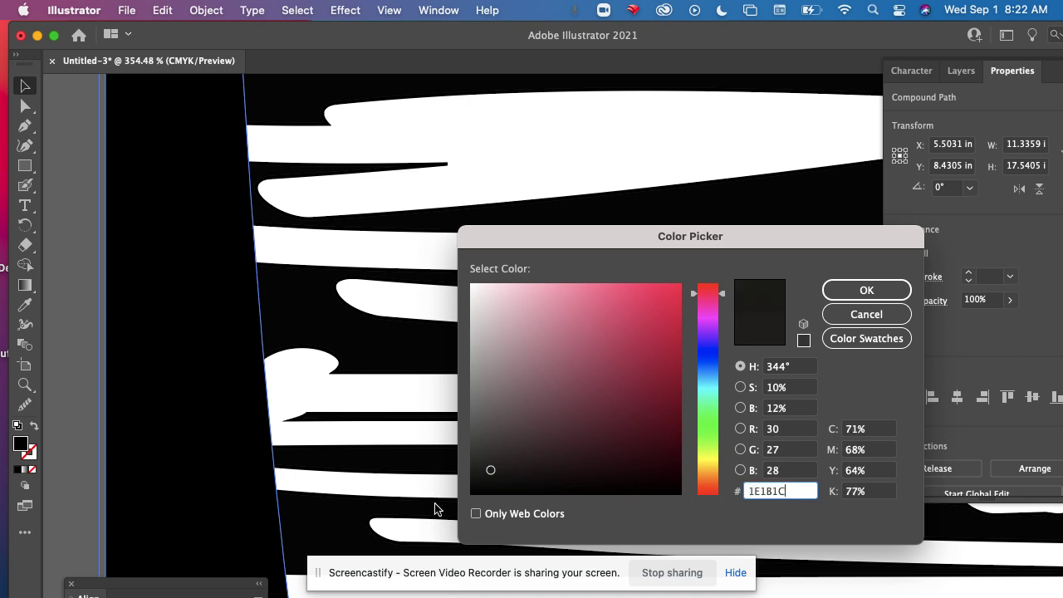
left_click_drag(496, 472, 456, 508)
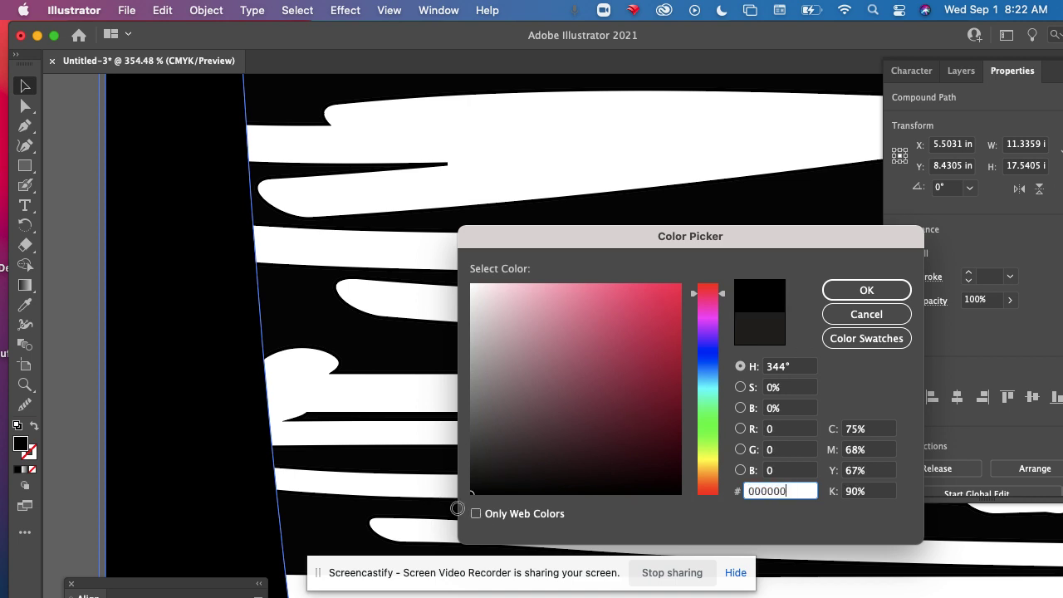
left_click(866, 290)
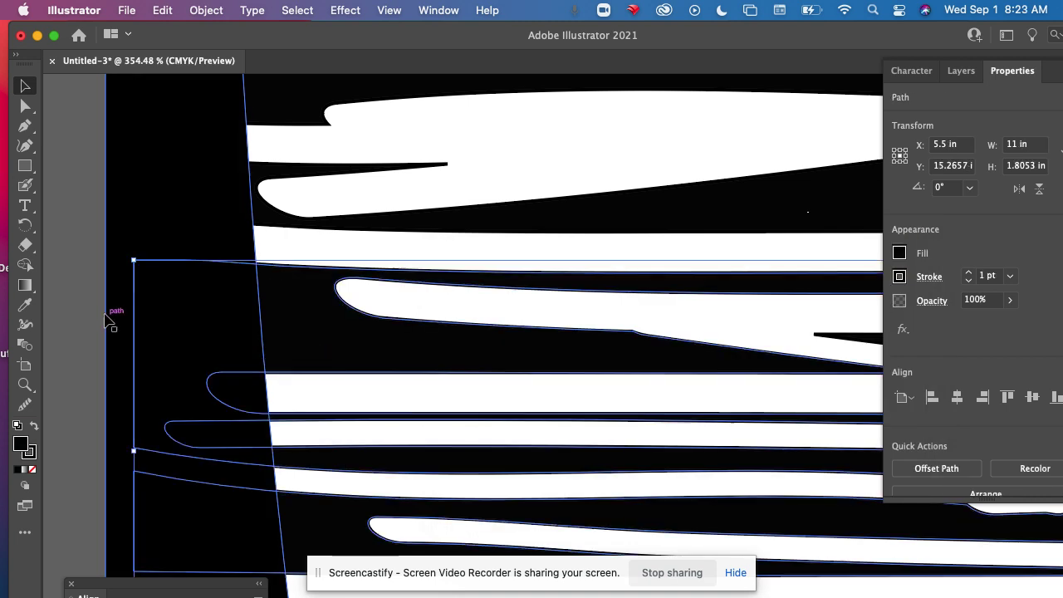
Step: Zoom out, deselect the artwork and straighten the tilted view with View > Reset Rotate View
scroll(64, 313, "down", 5)
left_click(64, 314)
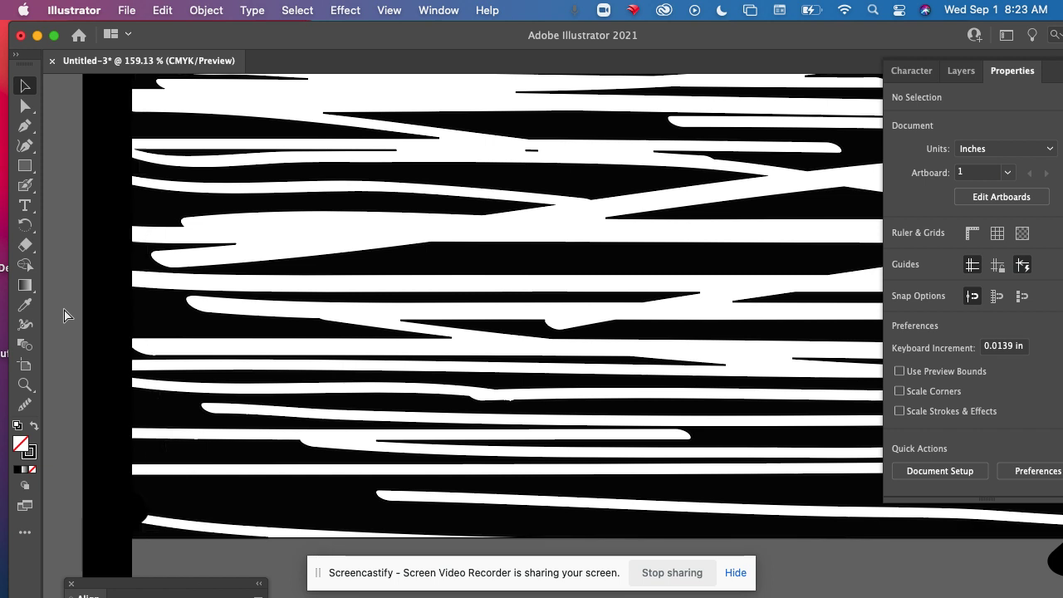
scroll(304, 408, "down", 2)
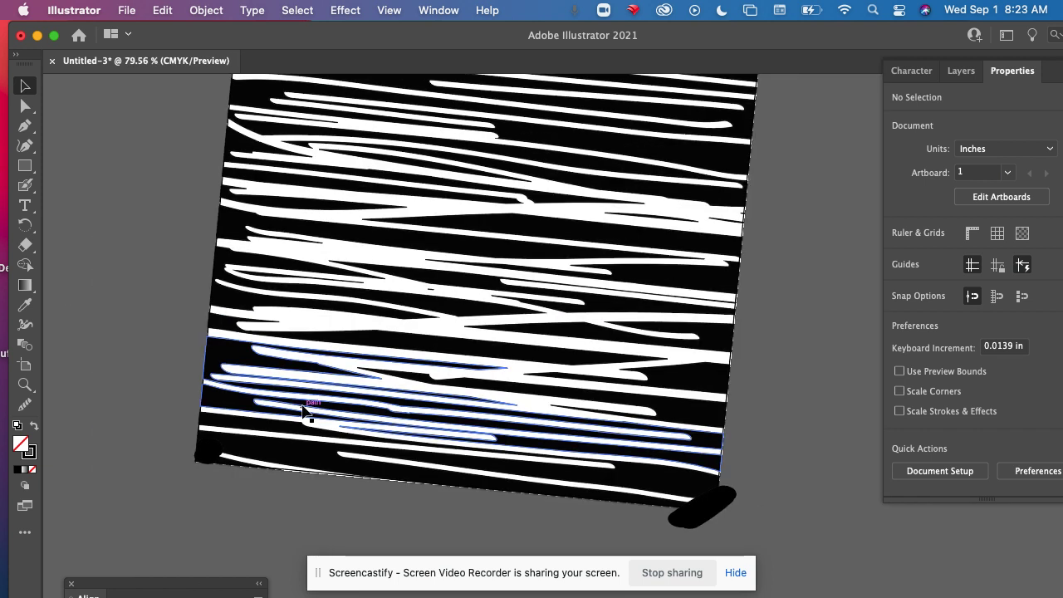
scroll(304, 408, "down", 1)
left_click(253, 10)
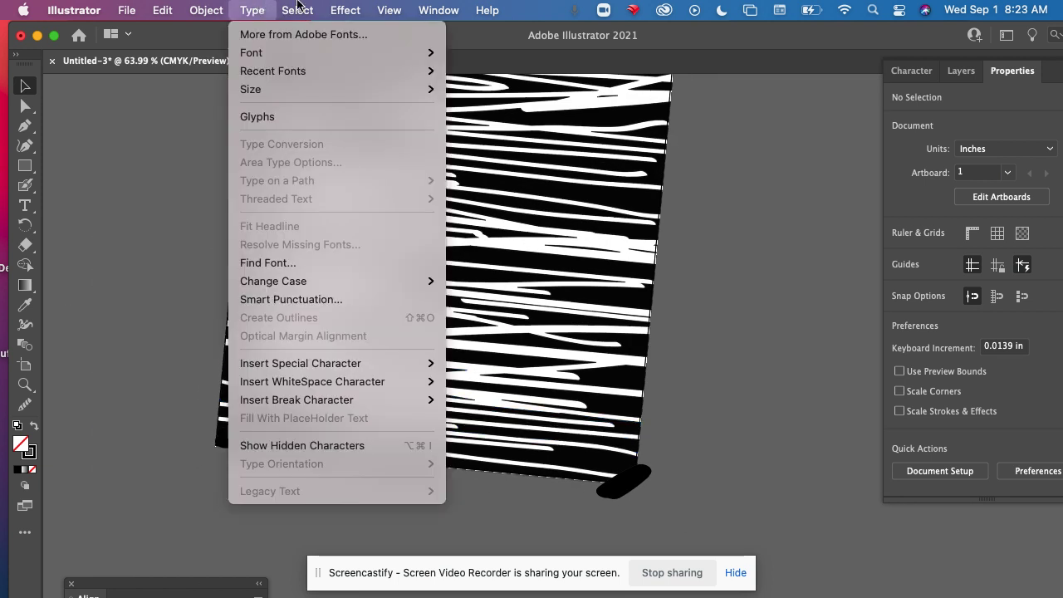
mouse_move(395, 10)
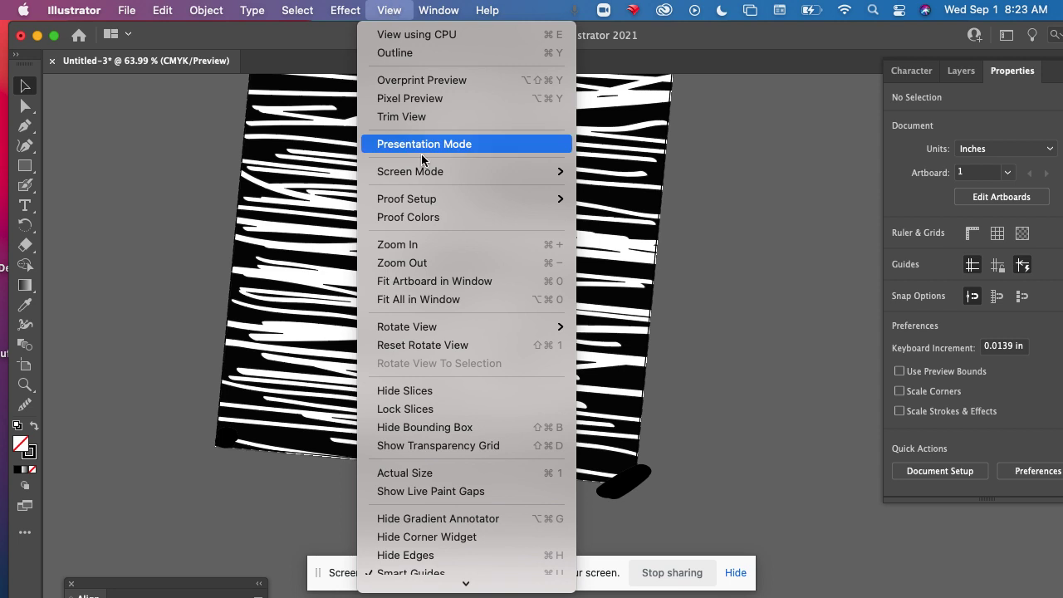
left_click(453, 344)
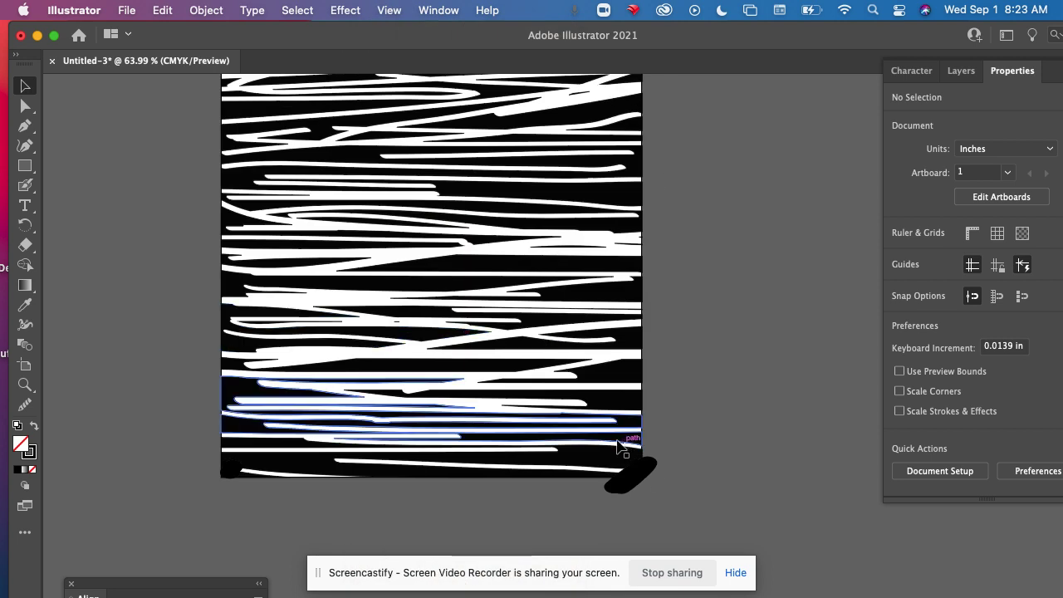
Step: Undo the stray black blob stroke below the artboard's bottom-right corner
scroll(714, 429, "up", 5)
scroll(714, 430, "down", 5)
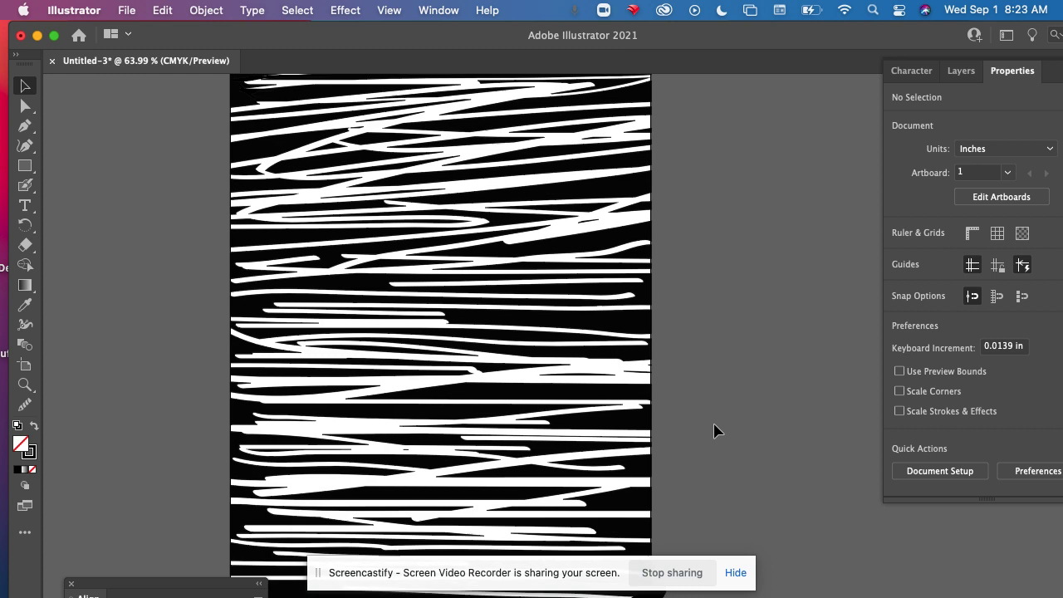
key("super+z")
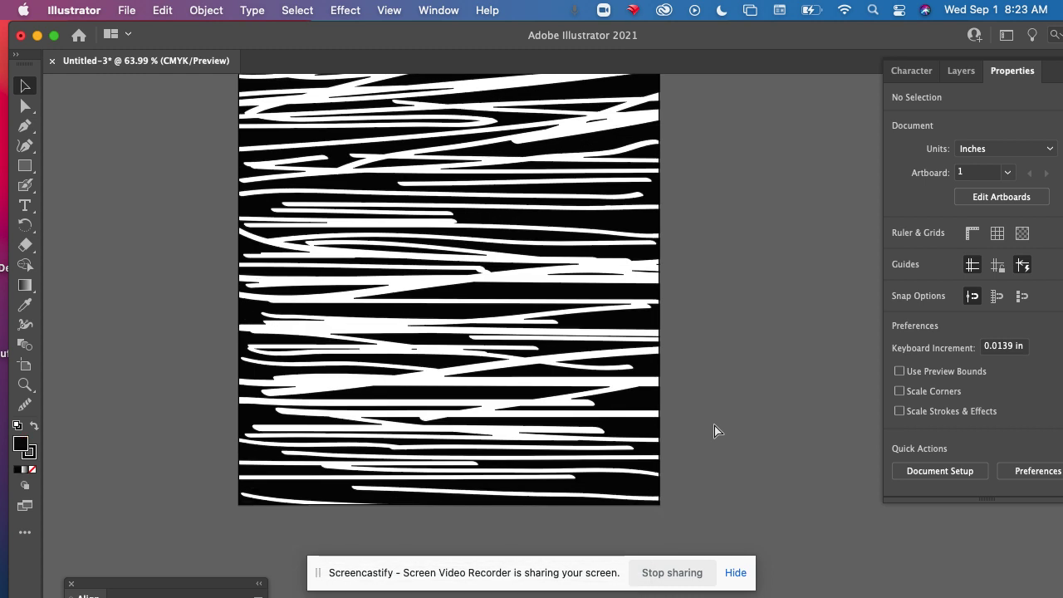
double_click(24, 444)
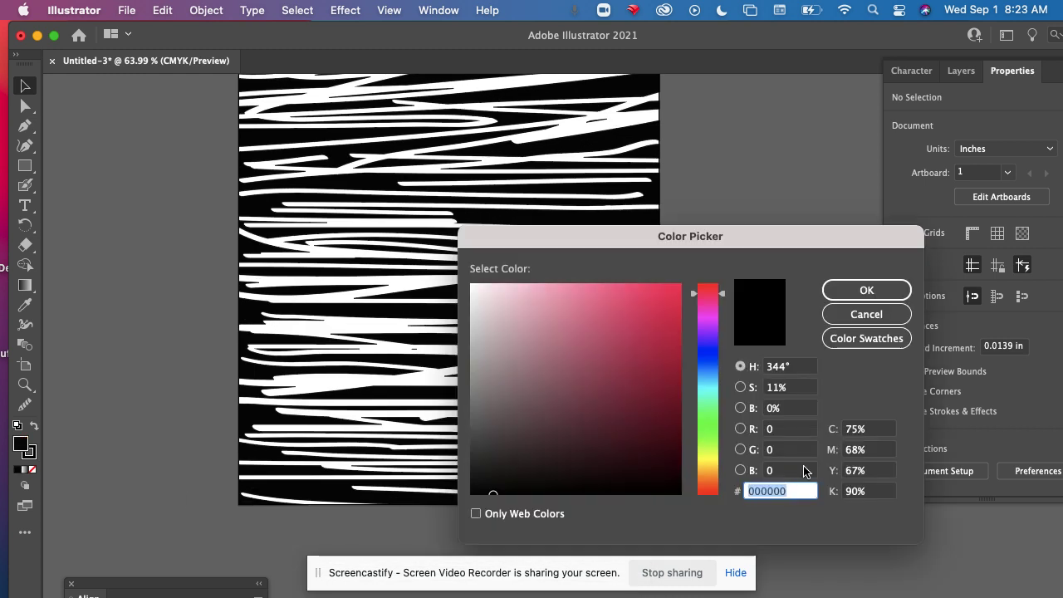
Step: Confirm the black fill, then try a Blob Brush stroke along the left edge and undo it
left_click(863, 290)
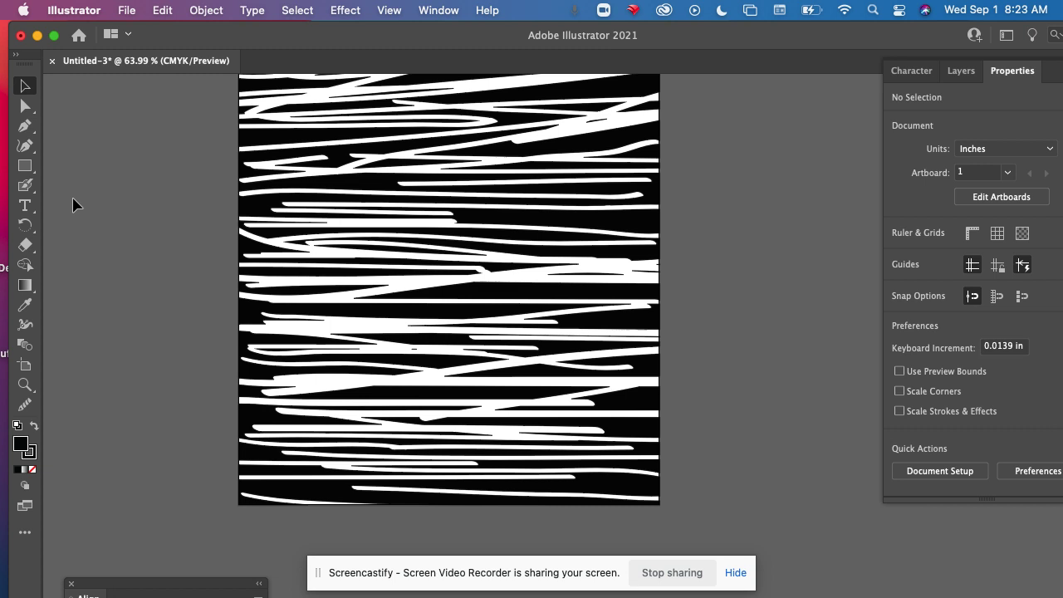
left_click(26, 186)
scroll(308, 349, "up", 5)
scroll(308, 348, "left", 3)
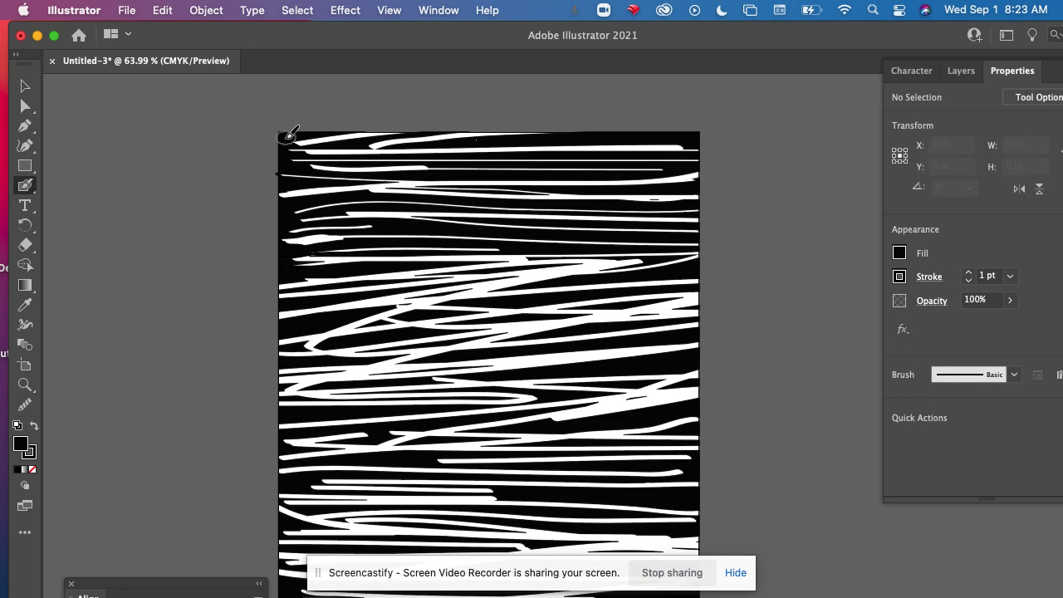
mouse_move(290, 133)
left_mouse_down()
mouse_move(251, 291)
mouse_move(108, 578)
left_mouse_up()
key("super+z")
Step: Paint two more trial strokes down the left edge, undo both, and show the Layers panel
left_click_drag(289, 133, 296, 294)
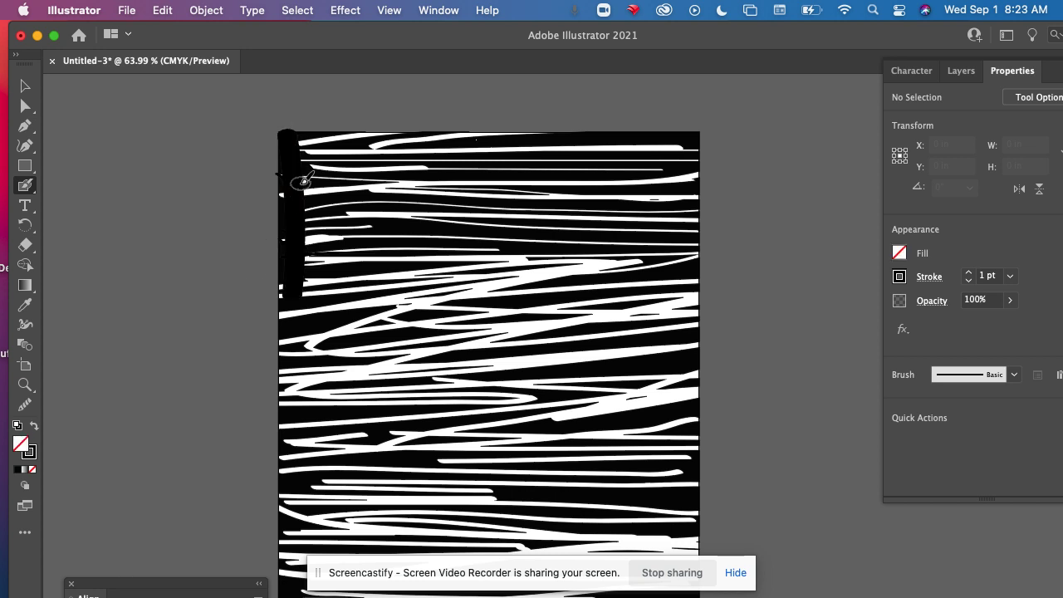
key("super+z")
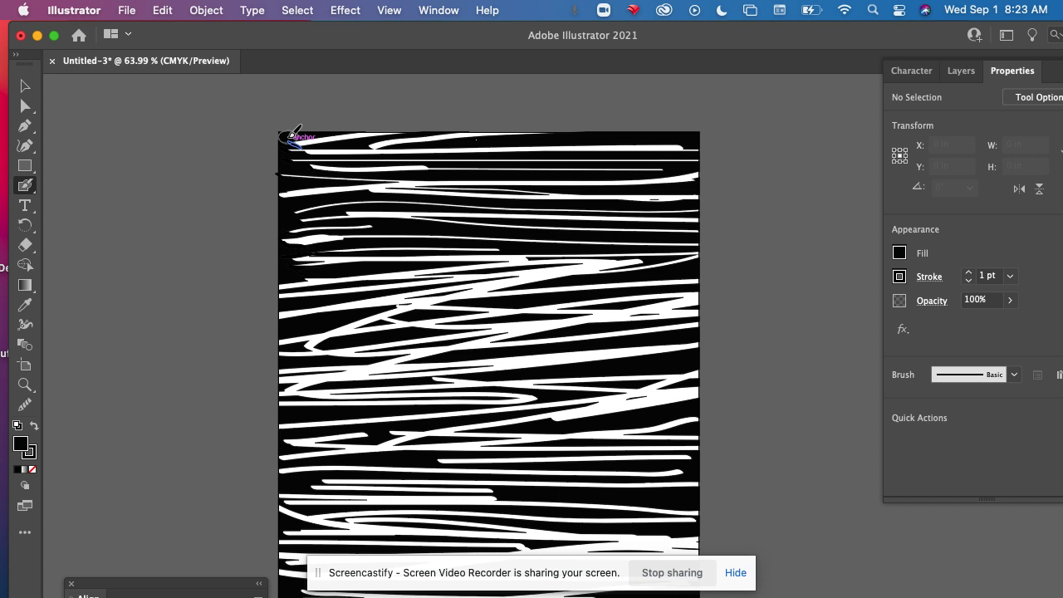
left_click_drag(291, 134, 298, 283)
key("super+z")
key("t")
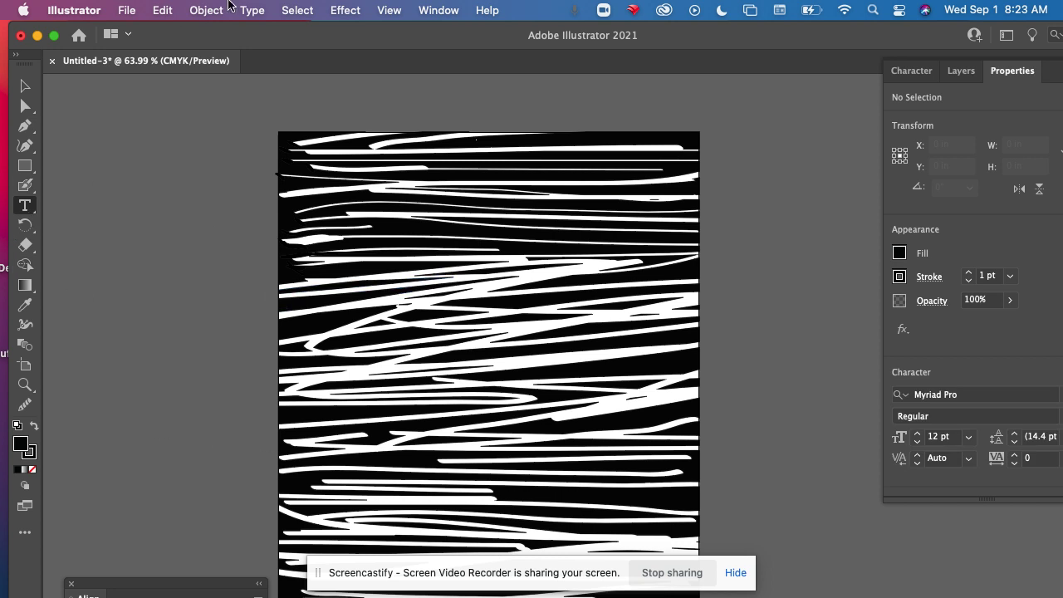
left_click(960, 71)
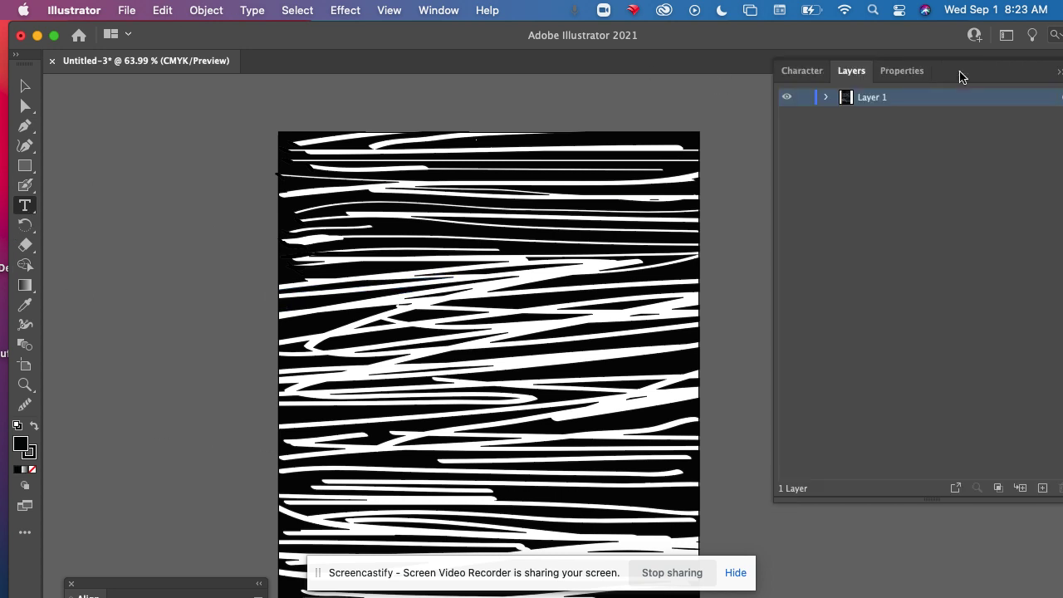
Step: With the Artboard tool, drag the left, right, top and bottom edges outward to 11.74 × 17.65 in
left_click(903, 71)
left_click(25, 365)
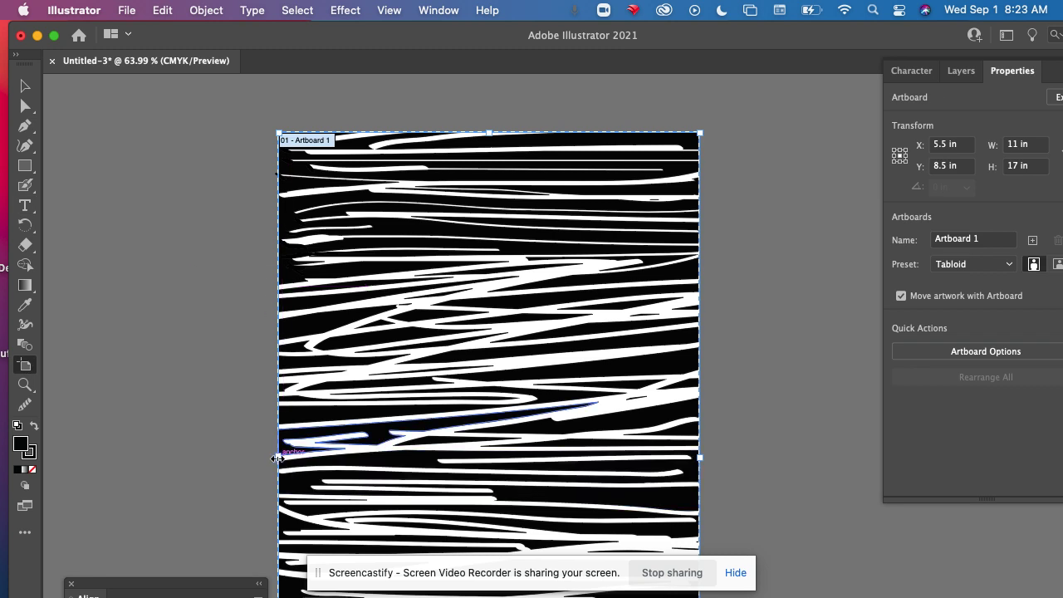
left_click_drag(279, 457, 267, 457)
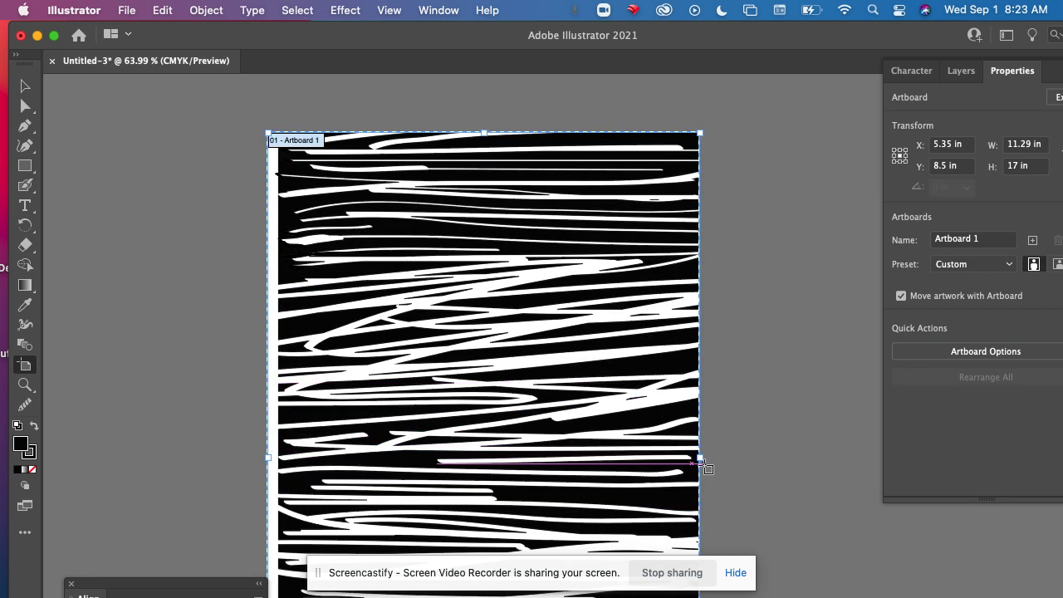
left_click_drag(702, 458, 718, 459)
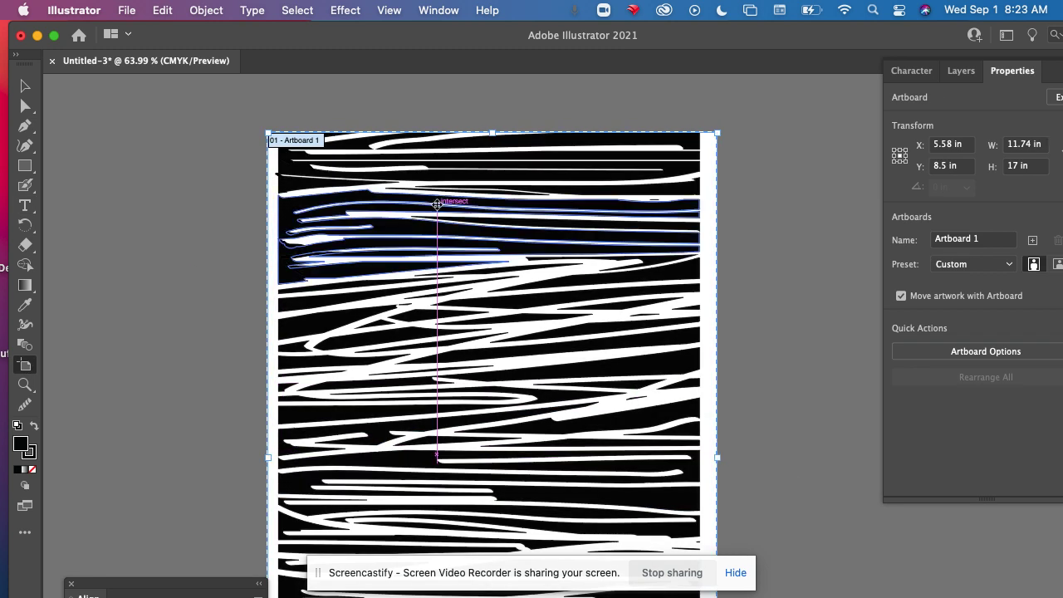
left_click_drag(493, 132, 495, 121)
scroll(581, 448, "down", 10)
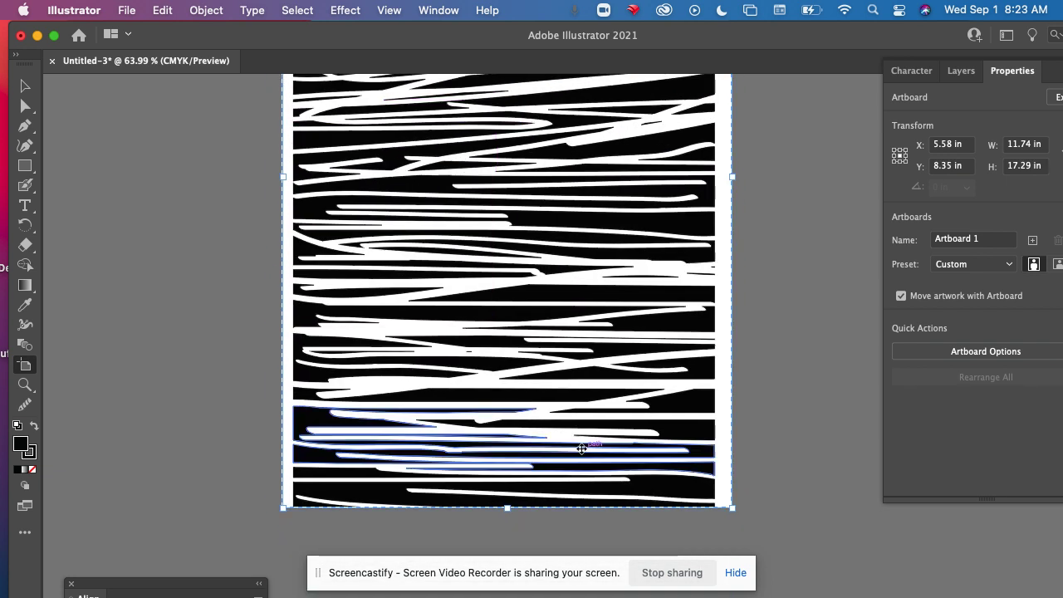
left_click_drag(506, 506, 506, 521)
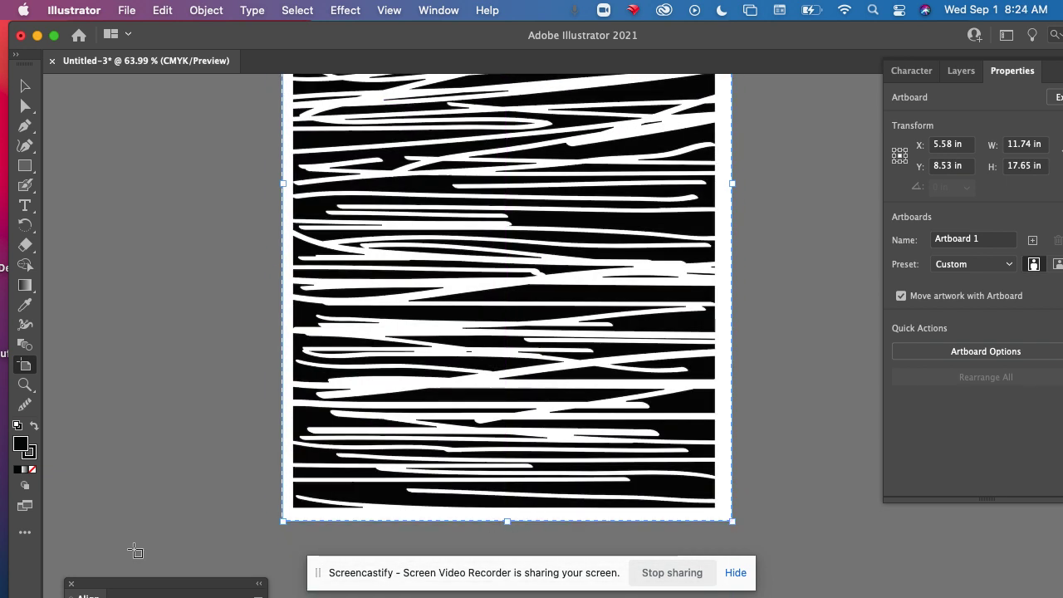
left_click(25, 165)
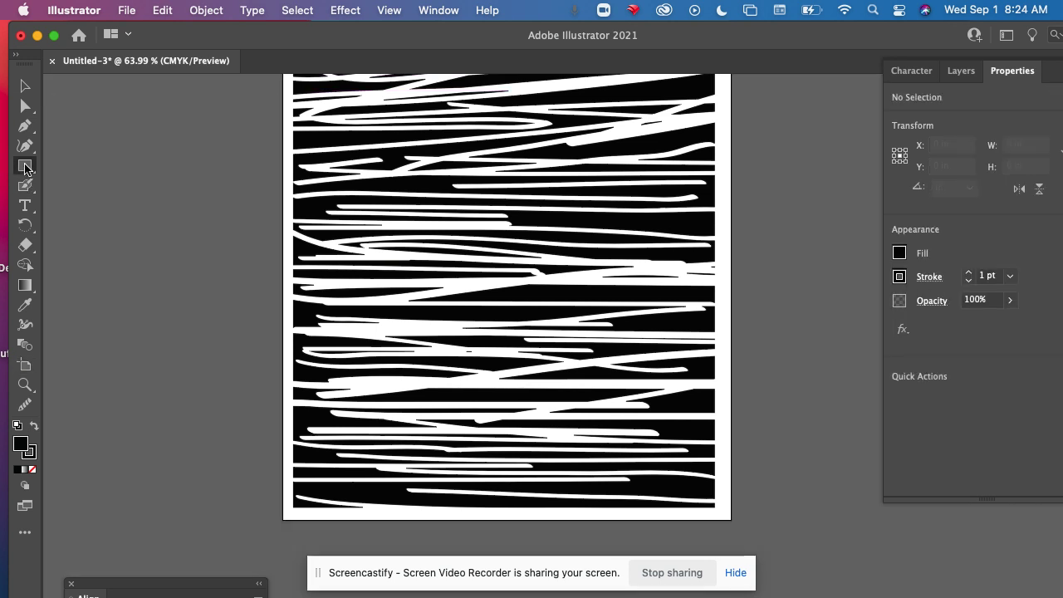
left_click(170, 228)
left_click(758, 498)
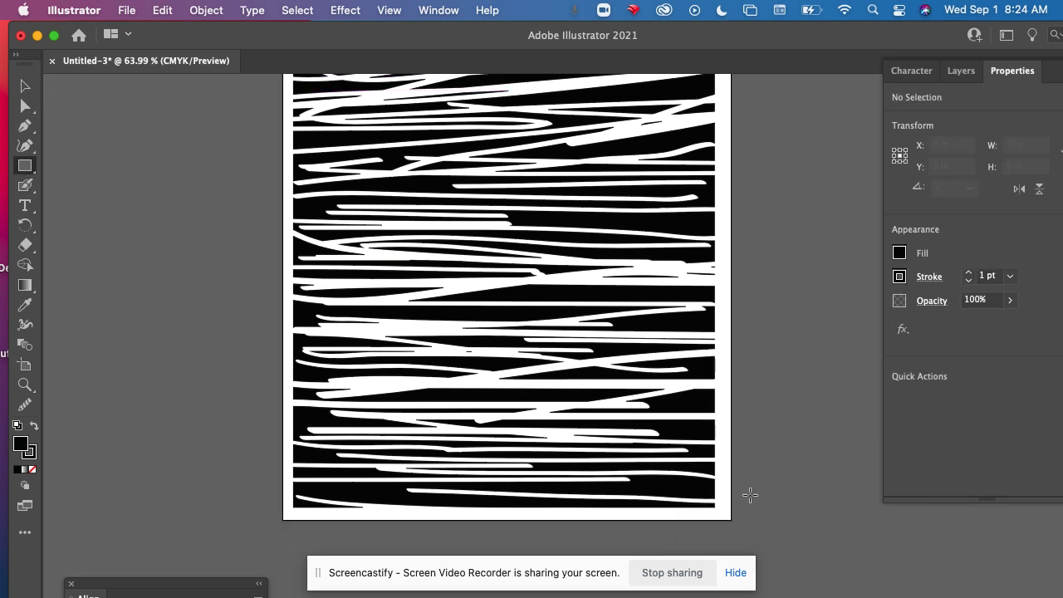
scroll(527, 387, "up", 3)
scroll(458, 378, "up", 4)
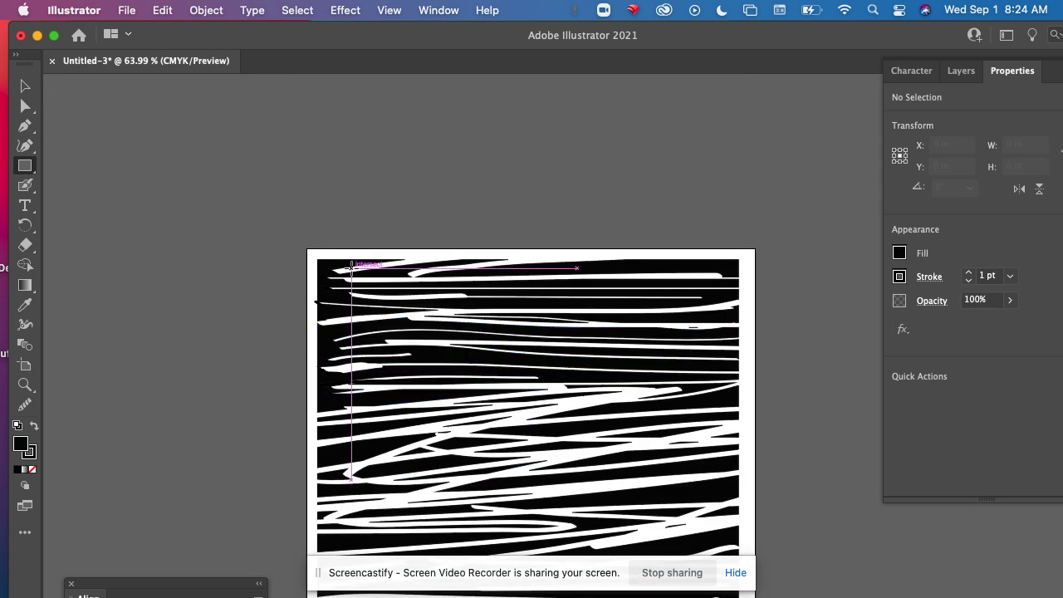
scroll(668, 362, "down", 10)
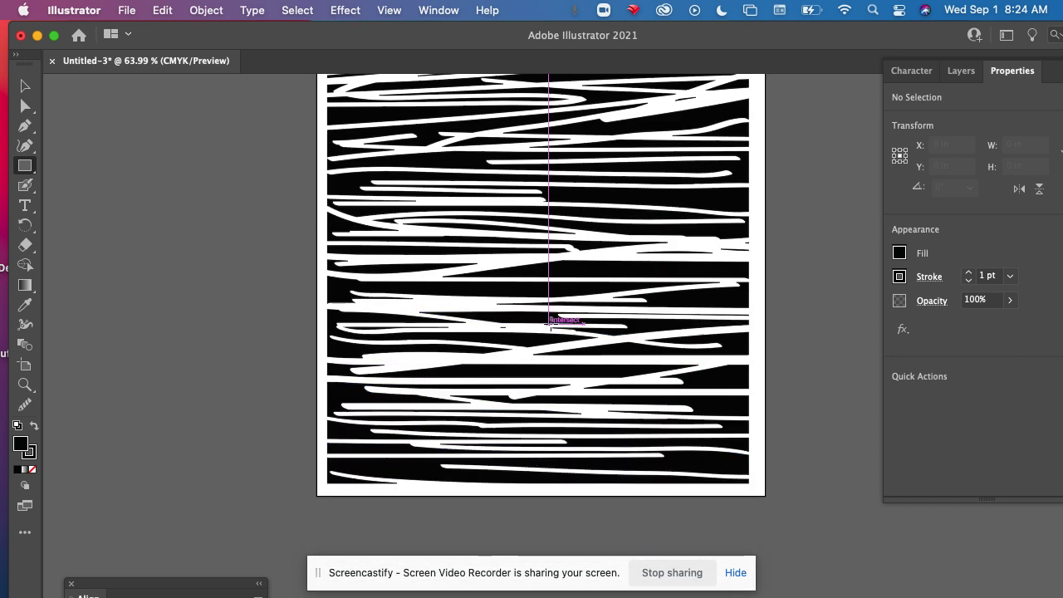
scroll(553, 320, "down", 4)
scroll(551, 326, "up", 1)
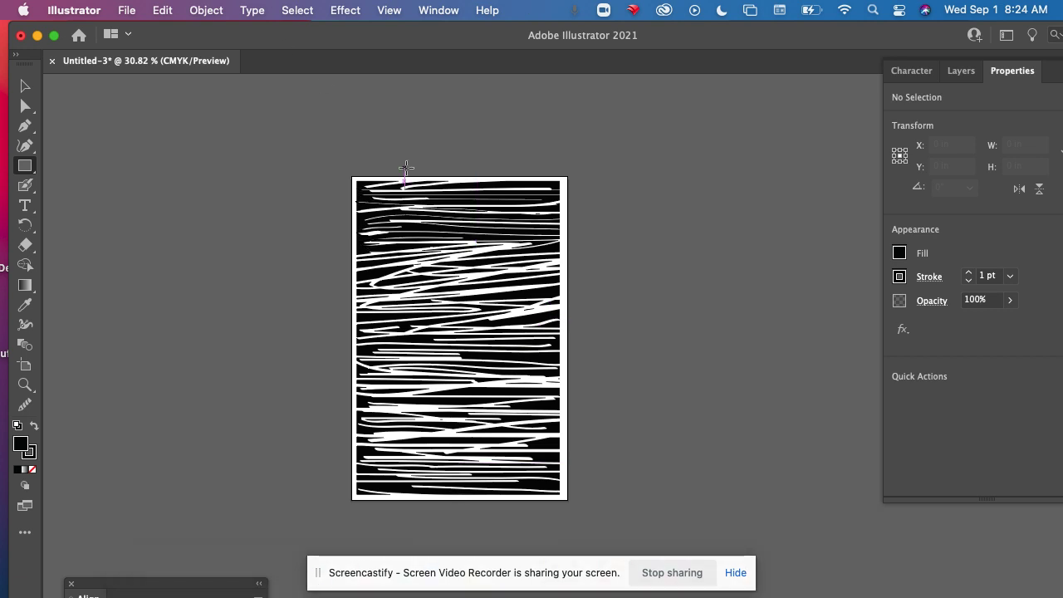
left_click(27, 190)
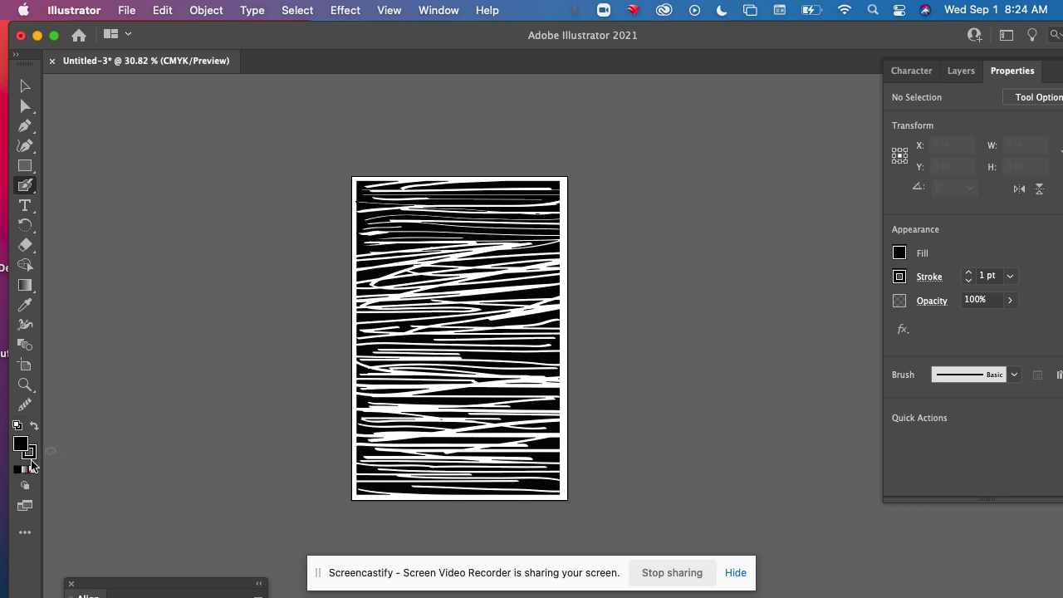
Step: Set the stroke colour to none and choose bright blue 1335E2 as the fill colour
left_click(34, 454)
left_click(34, 469)
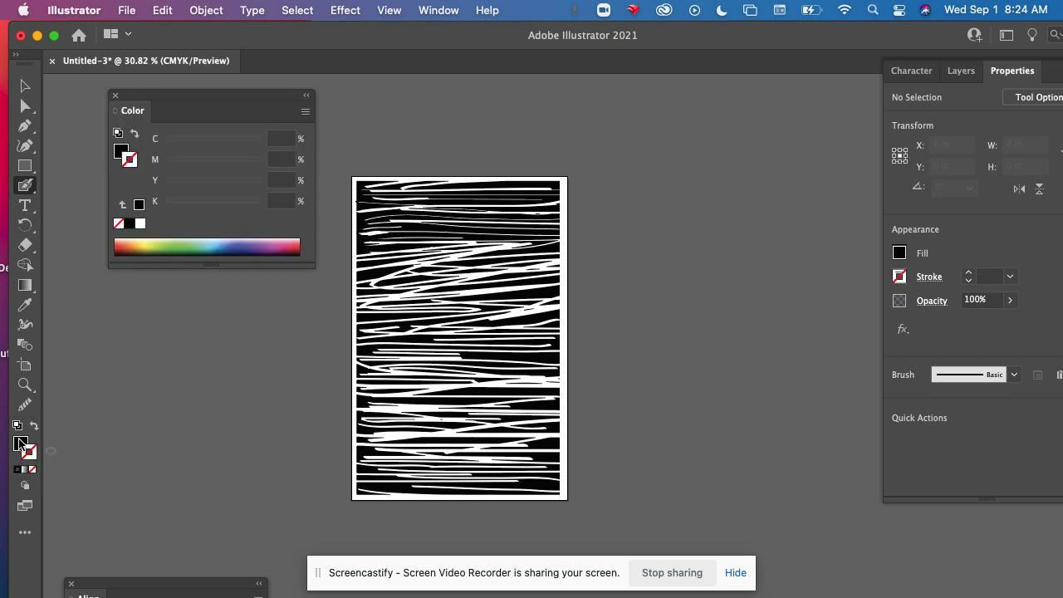
double_click(20, 444)
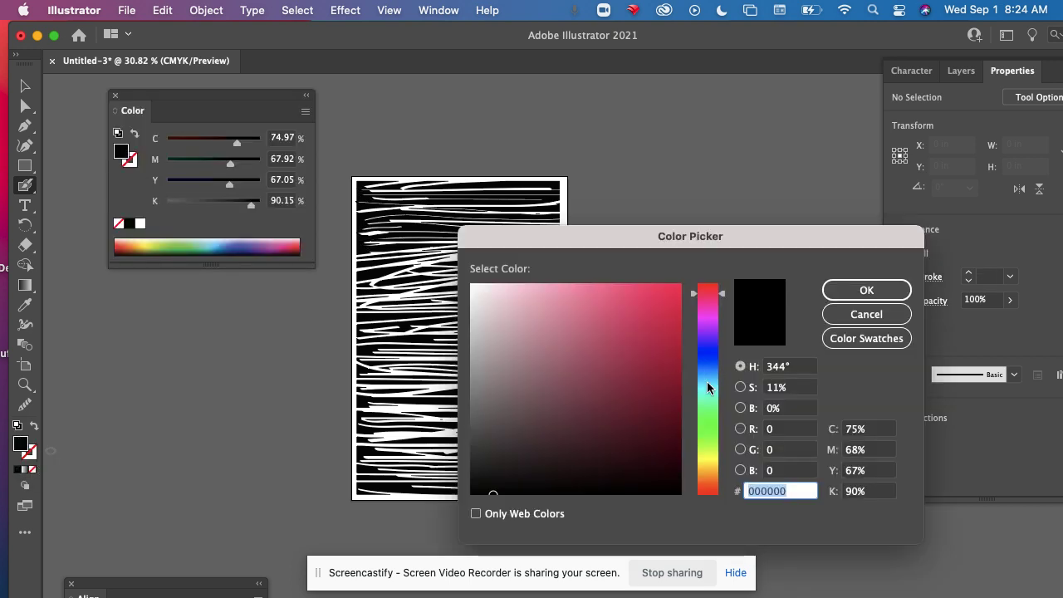
left_click_drag(708, 351, 711, 362)
left_click(645, 338)
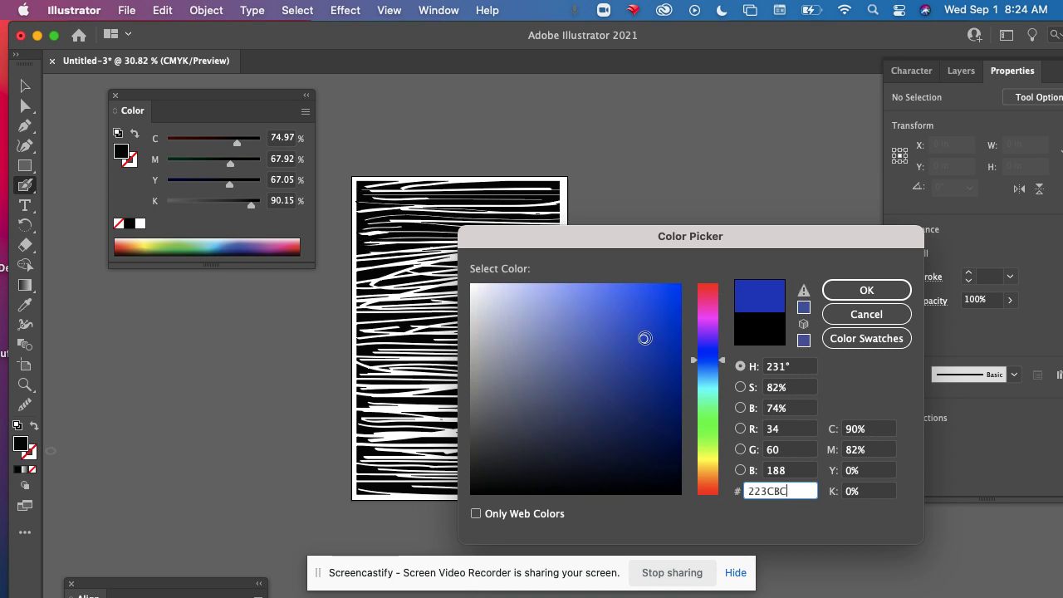
left_click_drag(645, 338, 664, 307)
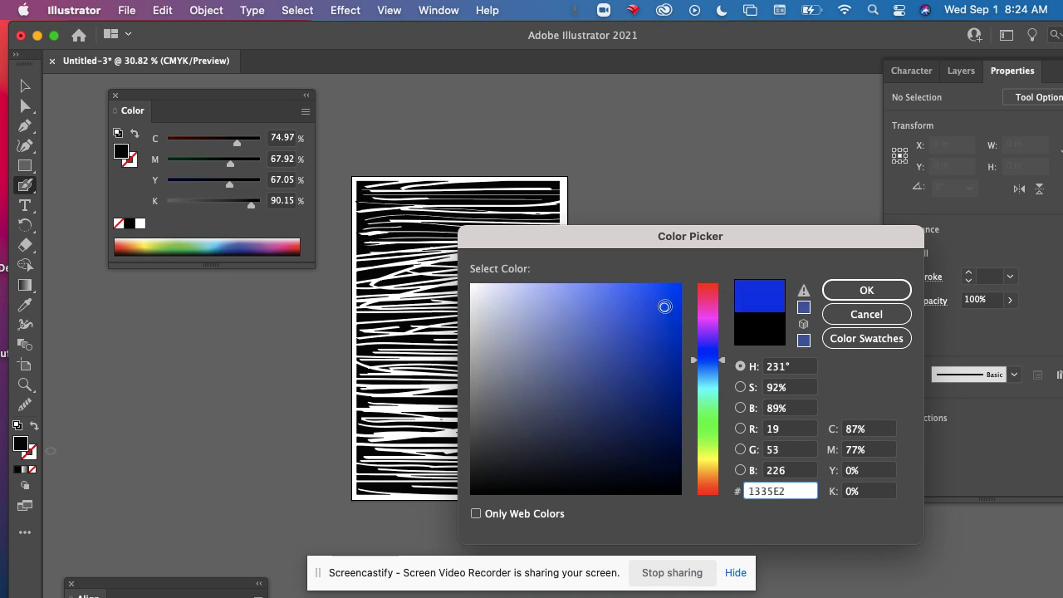
left_click(864, 292)
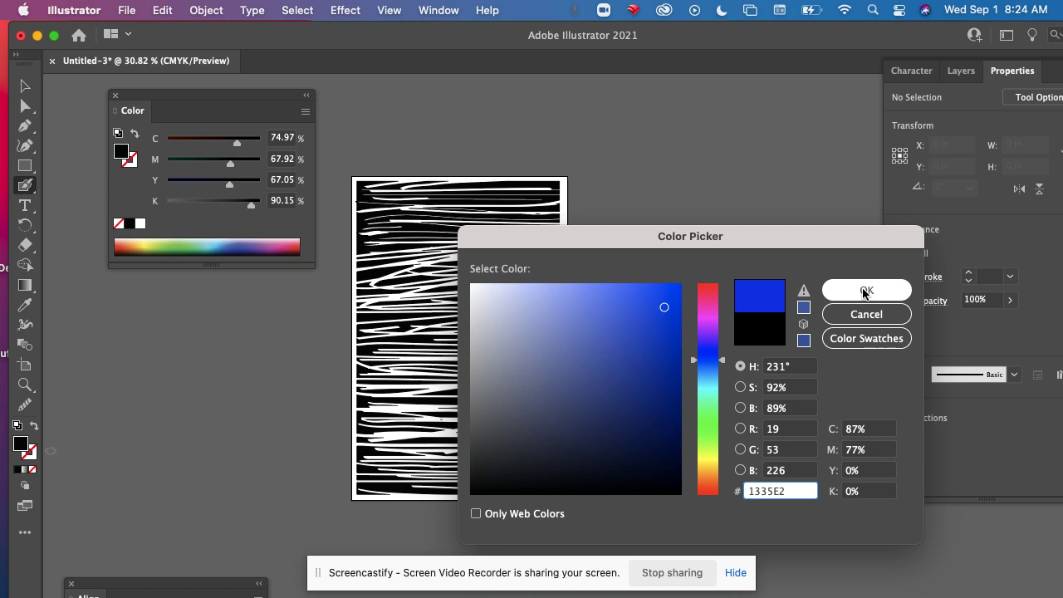
left_click(863, 292)
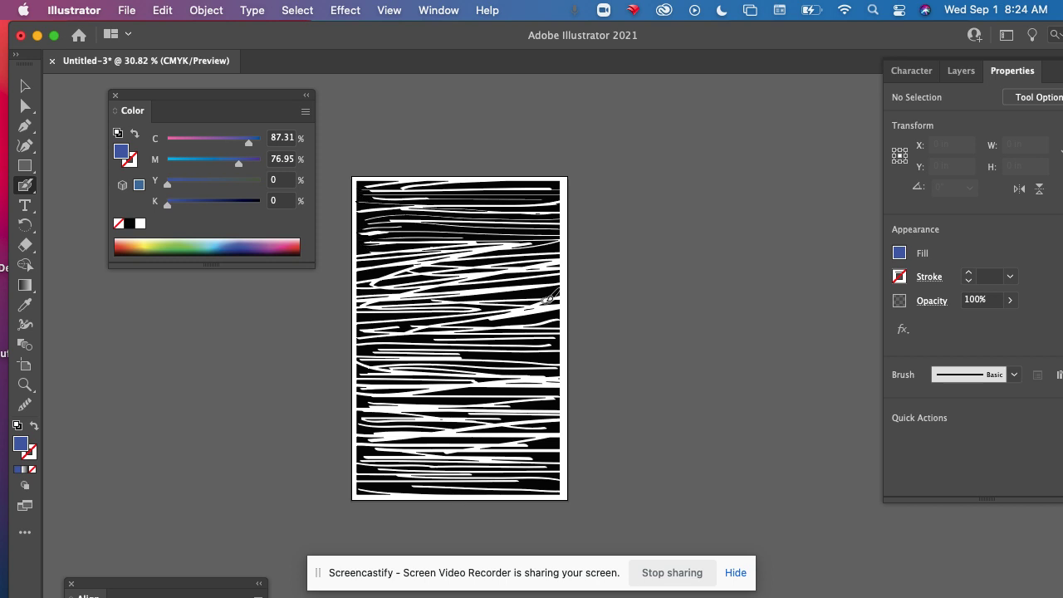
Step: Undo a test blue Blob Brush stroke, then paint a thick closed pear outline with a knob on top
scroll(422, 296, "up", 5)
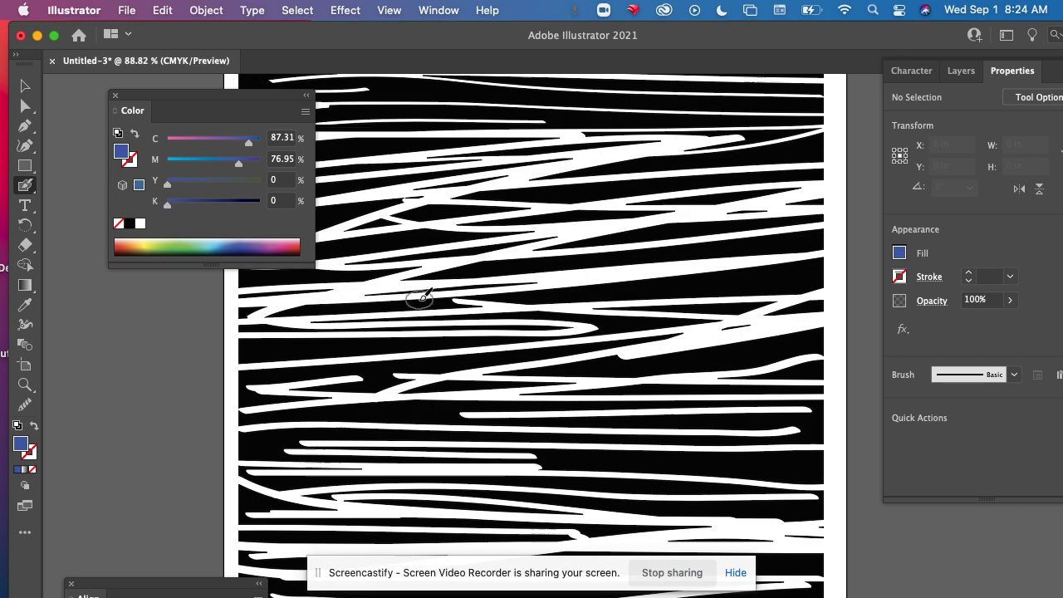
scroll(421, 295, "down", 5)
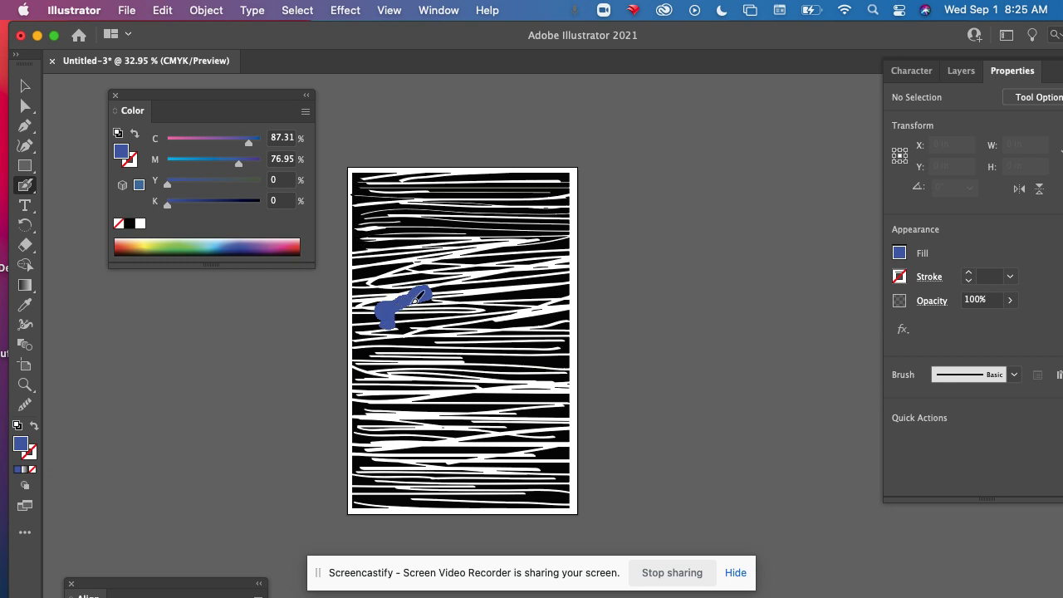
mouse_move(442, 293)
left_mouse_down()
mouse_move(518, 292)
mouse_move(524, 330)
mouse_move(488, 374)
mouse_move(455, 374)
mouse_move(402, 320)
left_mouse_up()
key("shift+x")
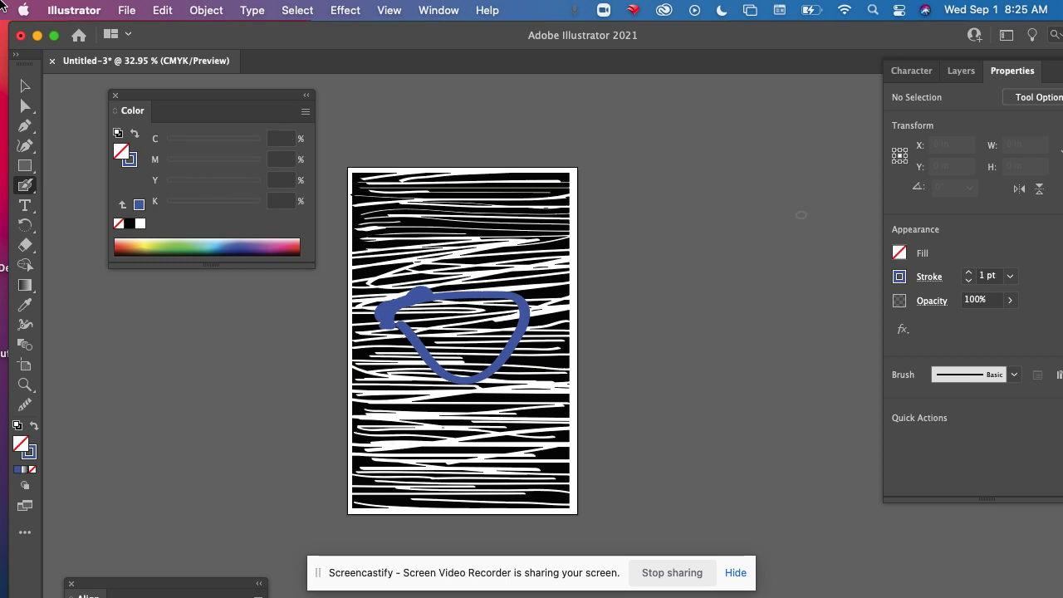
key("super+z")
key("super+z")
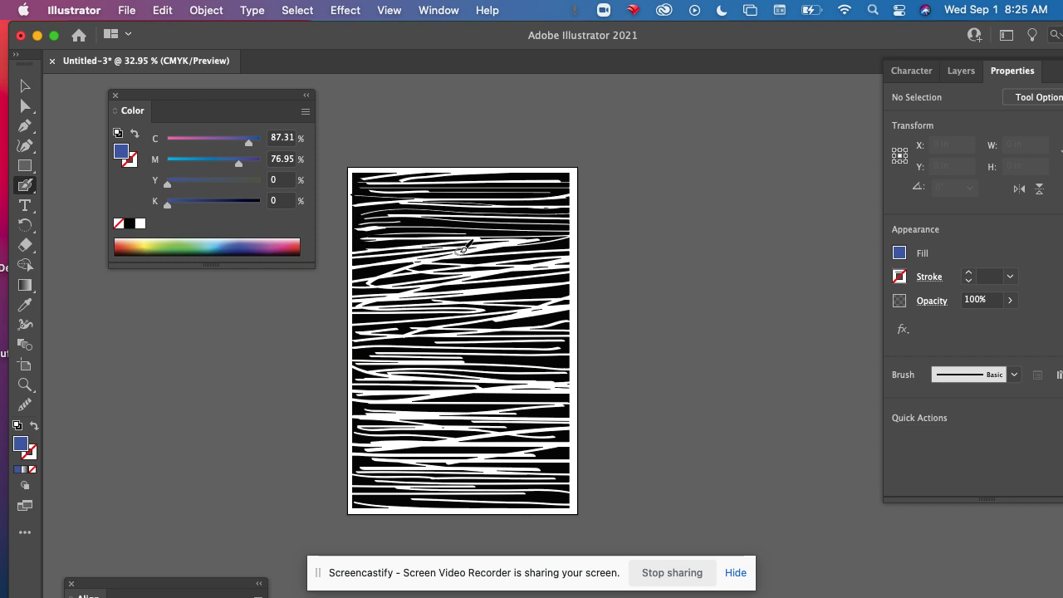
mouse_move(462, 249)
left_mouse_down()
mouse_move(400, 356)
mouse_move(393, 393)
mouse_move(402, 425)
mouse_move(463, 442)
mouse_move(505, 435)
mouse_move(535, 374)
mouse_move(533, 284)
mouse_move(497, 243)
mouse_move(463, 247)
left_mouse_up()
key("shift+x")
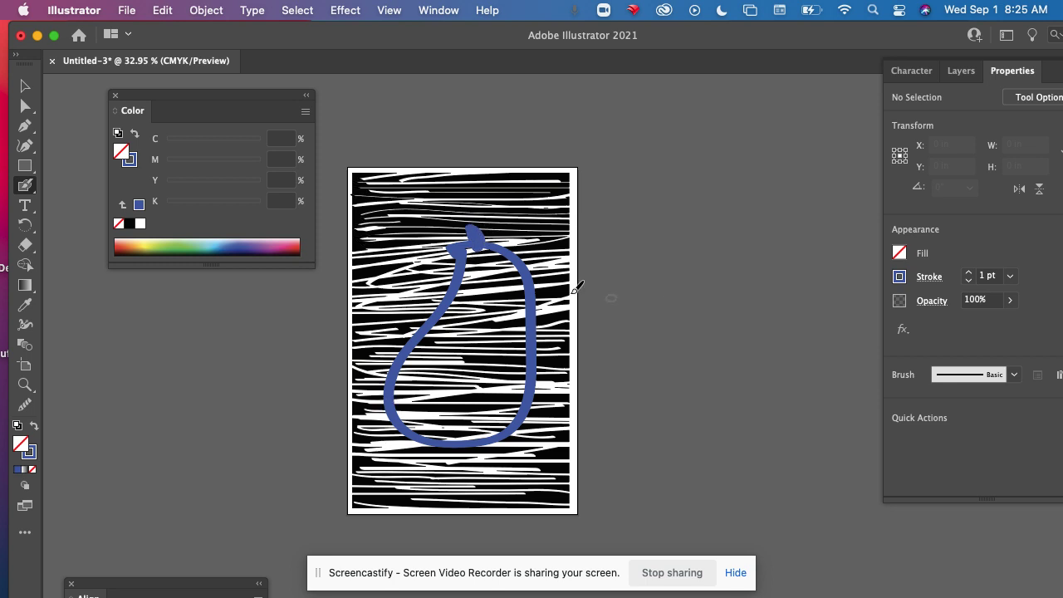
scroll(428, 274, "up", 5)
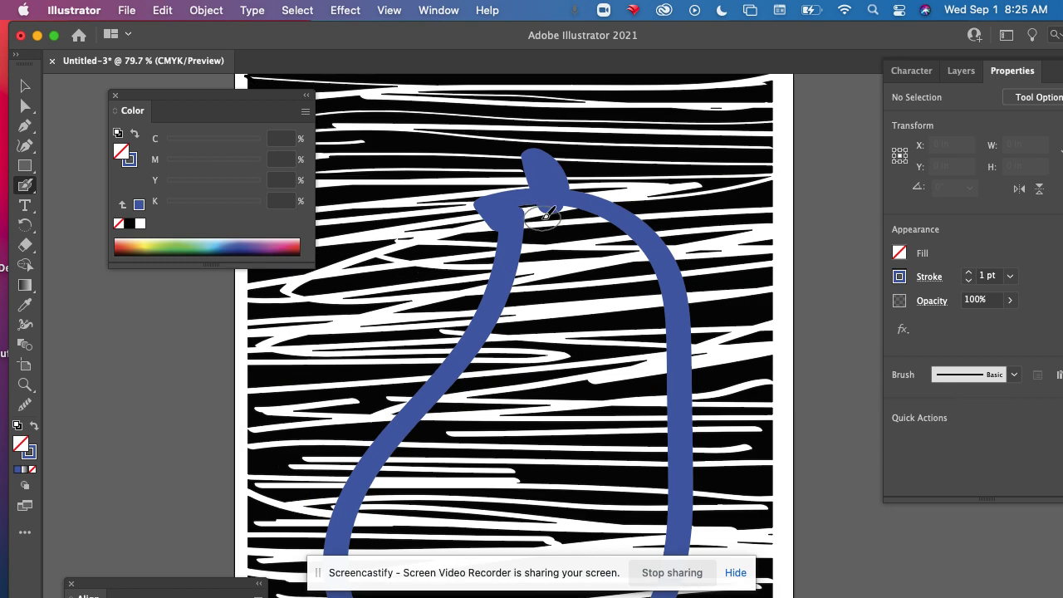
Step: Paint a rounded stem at the pear's top and set the Blob Brush size to 74 pt
left_click_drag(548, 214, 531, 206)
double_click(24, 187)
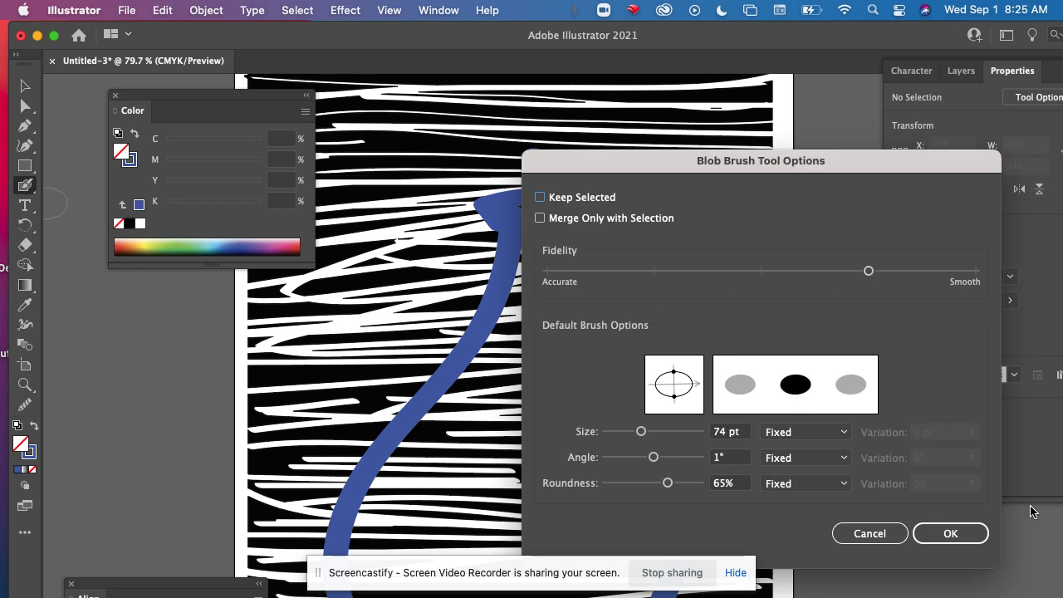
left_click(950, 533)
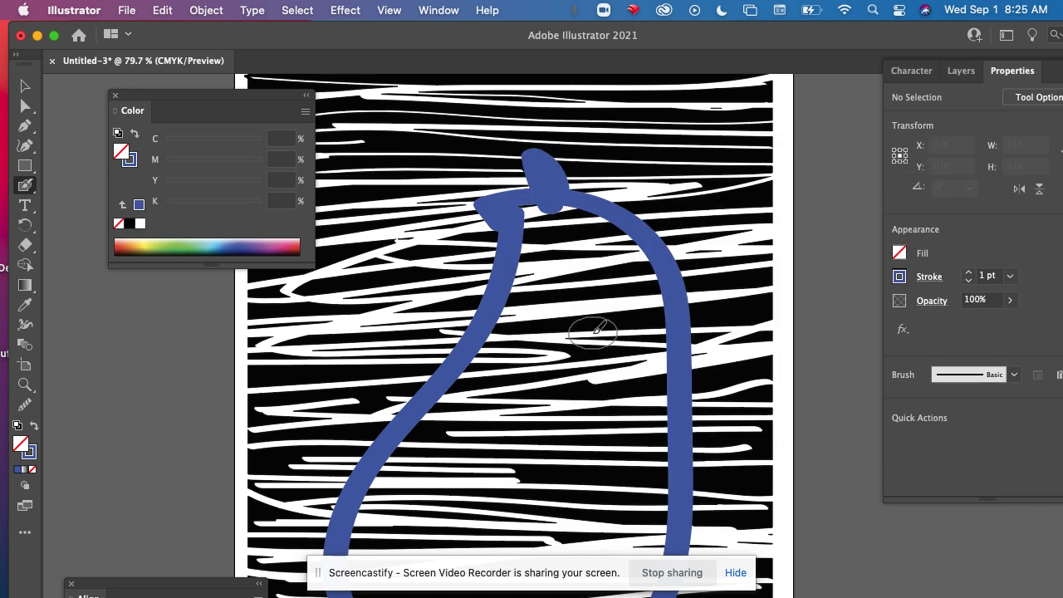
Step: Select the blue pear outline, swap its fill and stroke and back, then paint blue into its lower left
left_click_drag(592, 330, 594, 209)
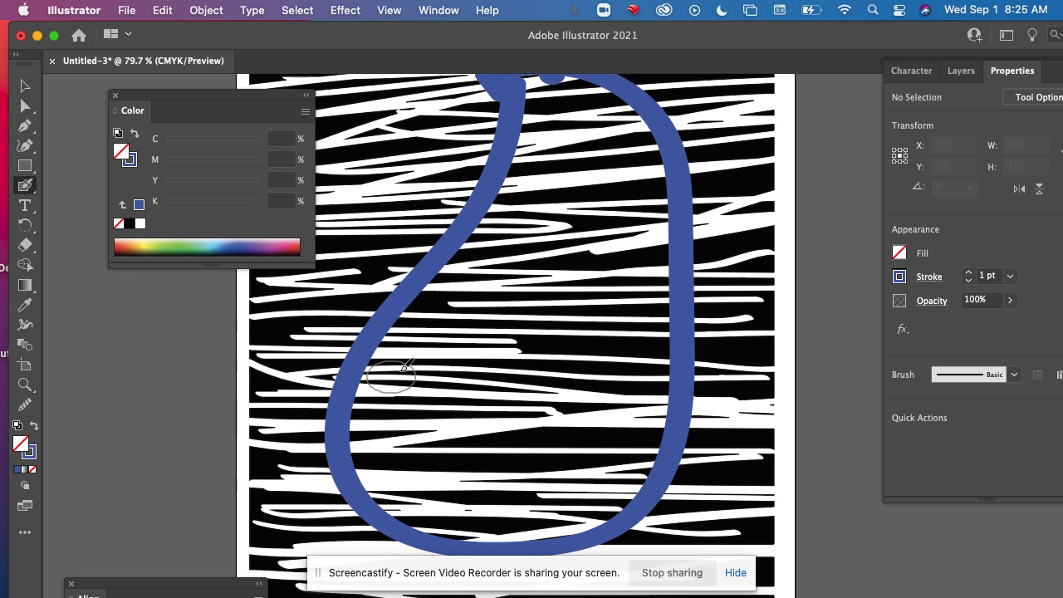
left_click(27, 86)
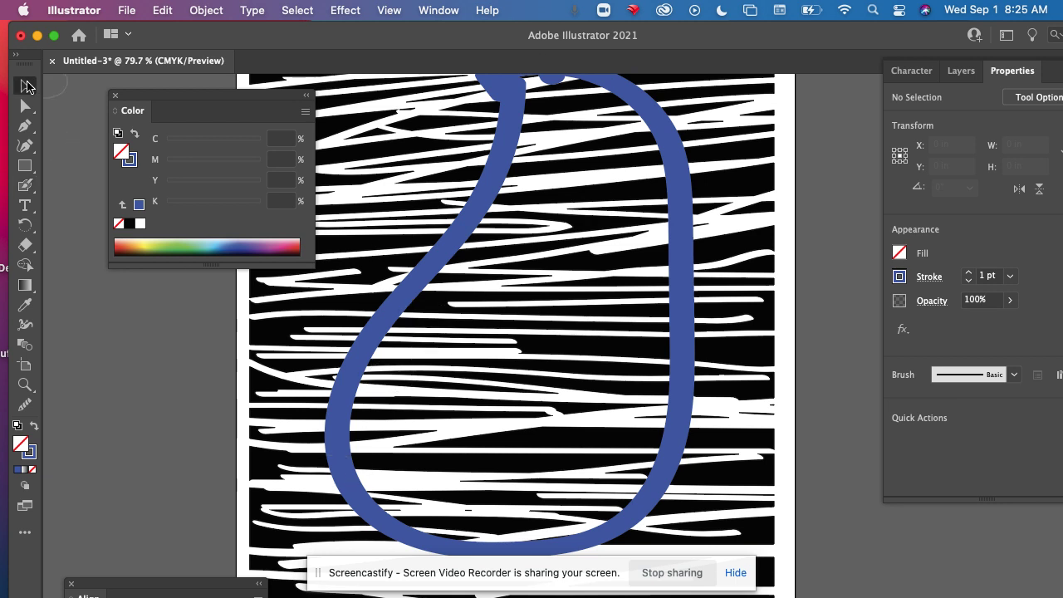
left_click(373, 350)
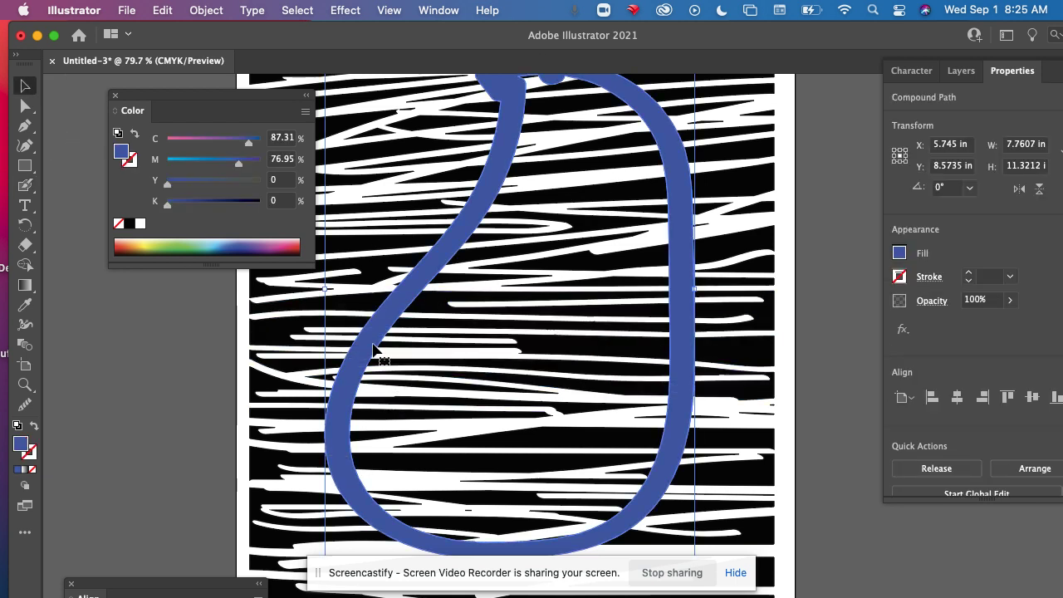
left_click(35, 425)
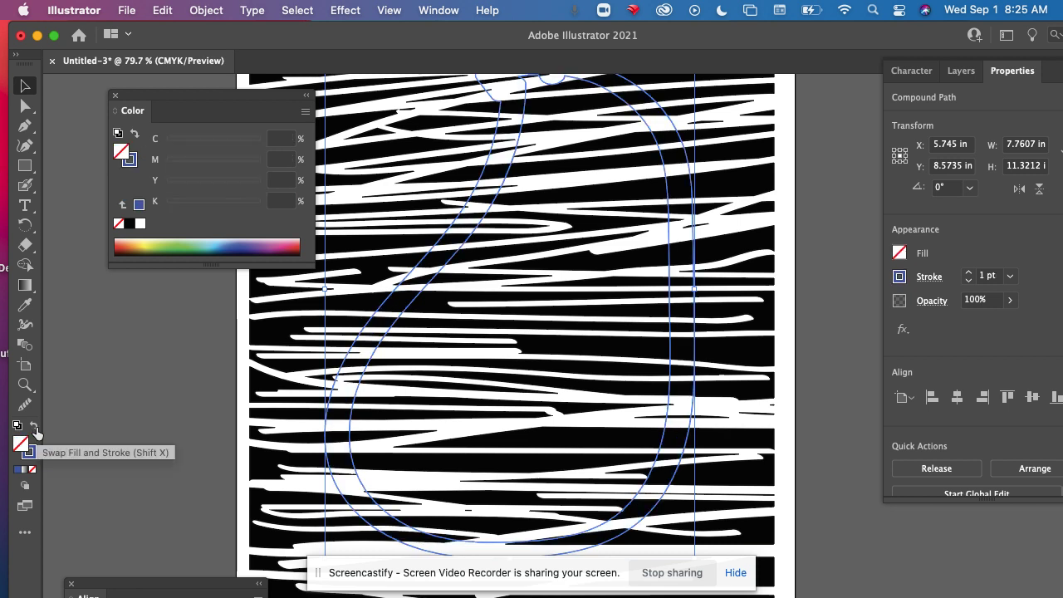
left_click(35, 426)
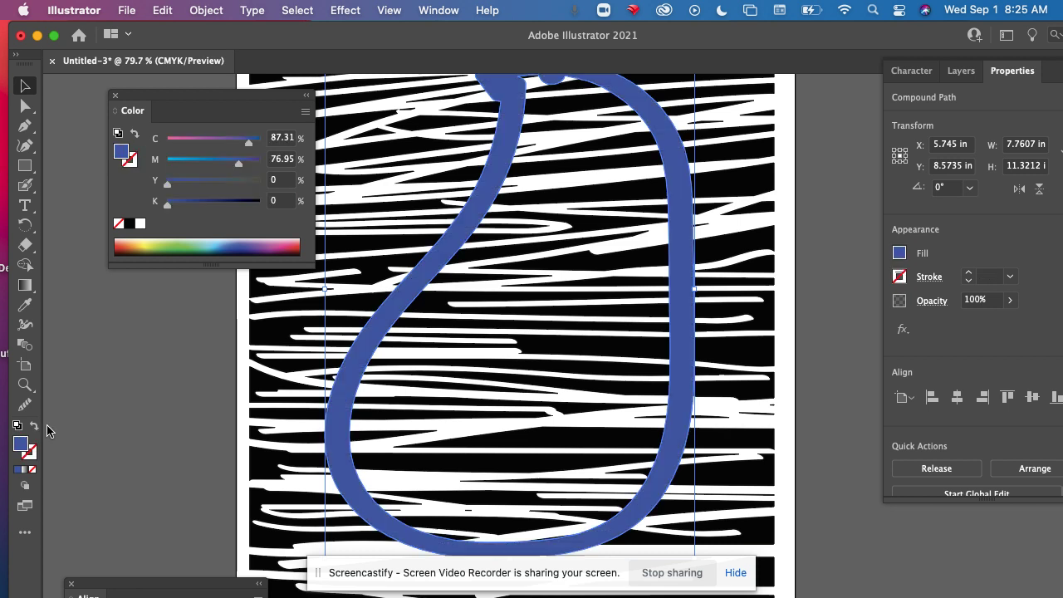
left_click(25, 184)
mouse_move(386, 491)
left_mouse_down()
mouse_move(361, 439)
mouse_move(372, 390)
mouse_move(402, 350)
mouse_move(498, 301)
mouse_move(528, 272)
left_mouse_up()
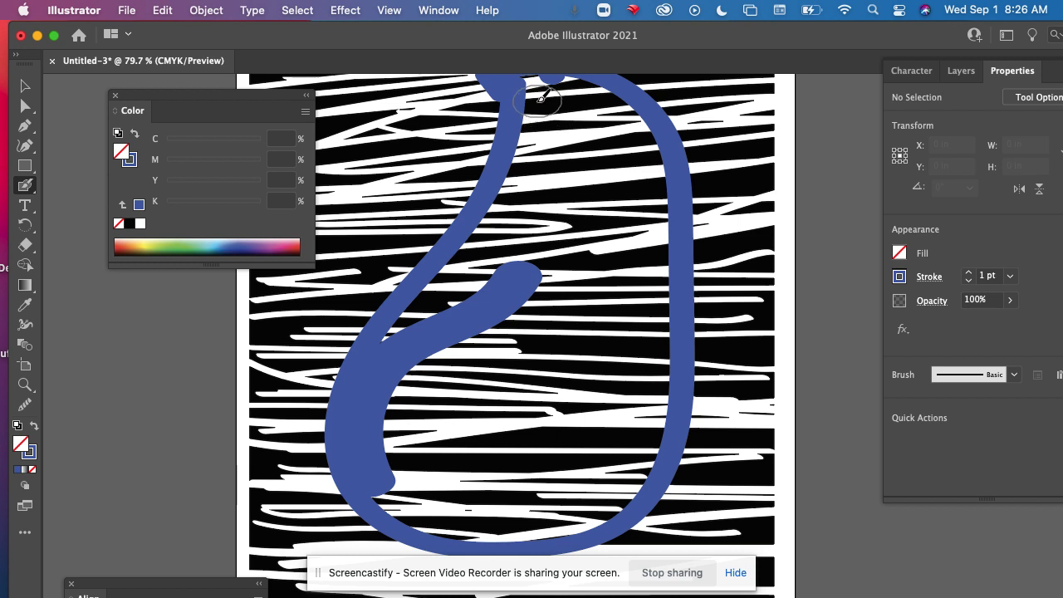
Step: Paint blue over the pear's upper right, both loops and the slivers along its bottom
mouse_move(540, 86)
left_mouse_down()
mouse_move(548, 187)
mouse_move(486, 323)
mouse_move(494, 328)
left_mouse_up()
mouse_move(532, 108)
left_mouse_down()
mouse_move(548, 164)
mouse_move(511, 232)
mouse_move(428, 318)
mouse_move(385, 342)
mouse_move(450, 308)
mouse_move(423, 308)
left_mouse_up()
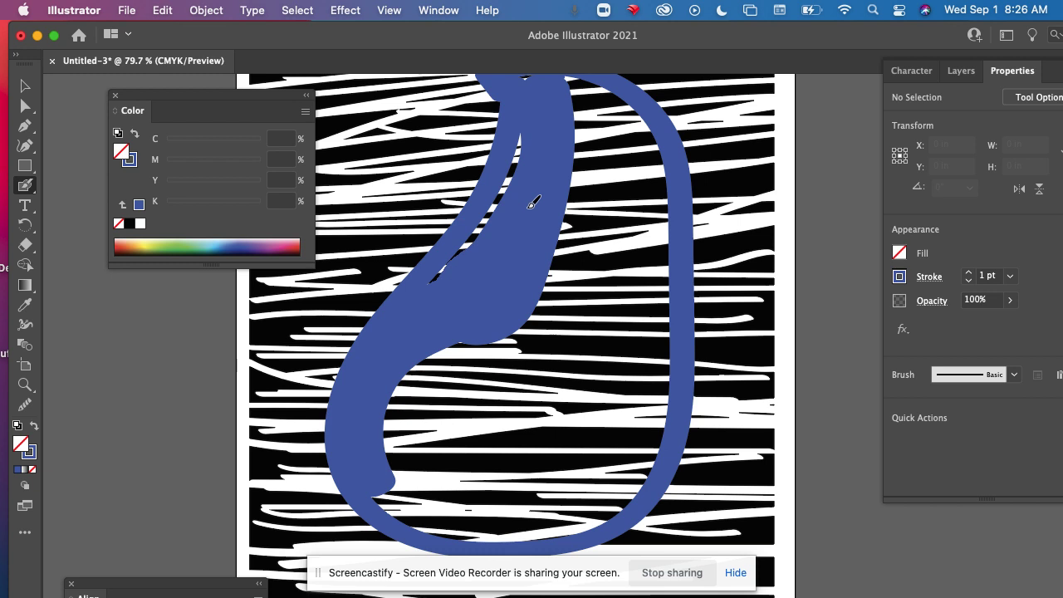
mouse_move(551, 122)
left_mouse_down()
mouse_move(431, 288)
mouse_move(416, 518)
mouse_move(437, 545)
mouse_move(403, 390)
mouse_move(399, 511)
mouse_move(530, 544)
mouse_move(604, 504)
mouse_move(626, 471)
mouse_move(611, 301)
mouse_move(503, 222)
mouse_move(585, 313)
mouse_move(586, 449)
mouse_move(544, 488)
mouse_move(488, 496)
mouse_move(464, 481)
mouse_move(466, 308)
mouse_move(541, 289)
mouse_move(567, 345)
mouse_move(551, 467)
mouse_move(535, 370)
mouse_move(539, 314)
mouse_move(509, 330)
mouse_move(513, 392)
mouse_move(496, 419)
mouse_move(495, 309)
mouse_move(506, 412)
mouse_move(571, 397)
mouse_move(515, 421)
mouse_move(483, 418)
mouse_move(503, 447)
left_mouse_up()
mouse_move(422, 477)
left_mouse_down()
mouse_move(450, 501)
mouse_move(523, 510)
mouse_move(622, 434)
left_mouse_up()
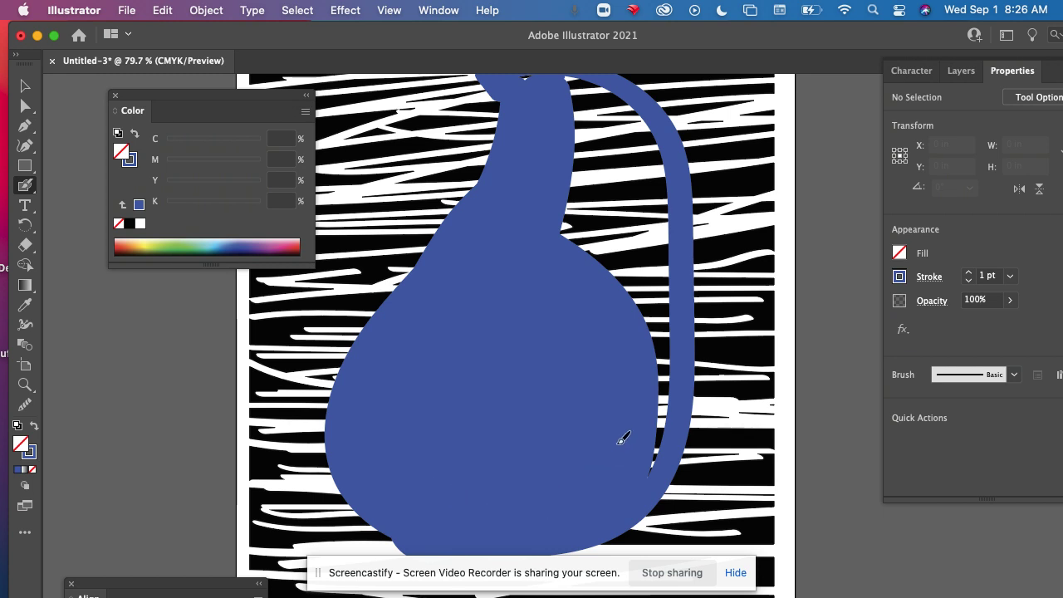
scroll(629, 413, "up", 10)
scroll(629, 407, "down", 7)
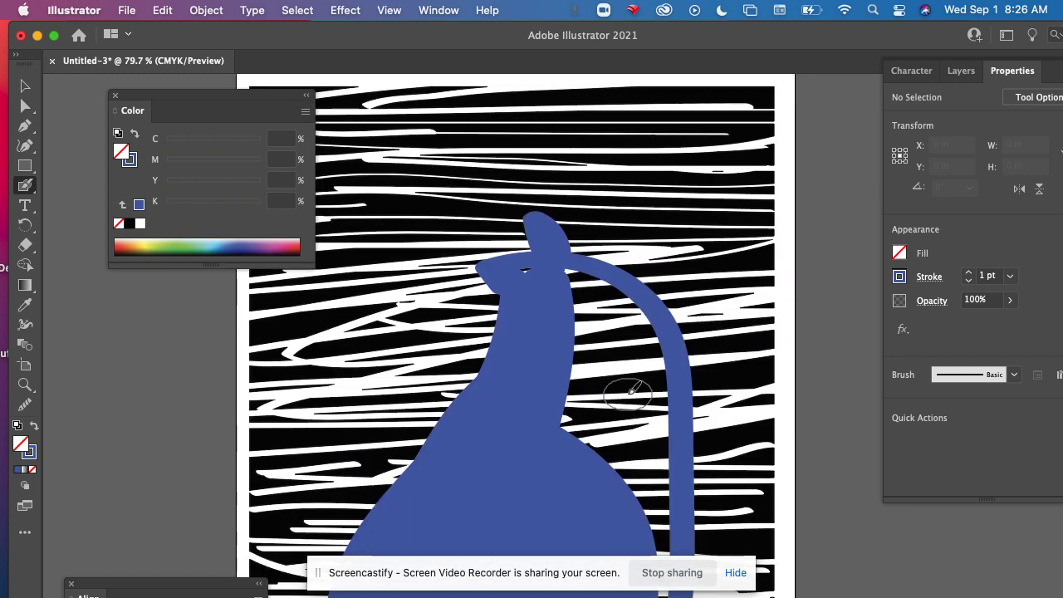
Step: Fill the remaining black strips beside the neck and right edge, redoing one sliver stroke
mouse_move(565, 273)
left_mouse_down()
mouse_move(619, 349)
mouse_move(593, 452)
left_mouse_up()
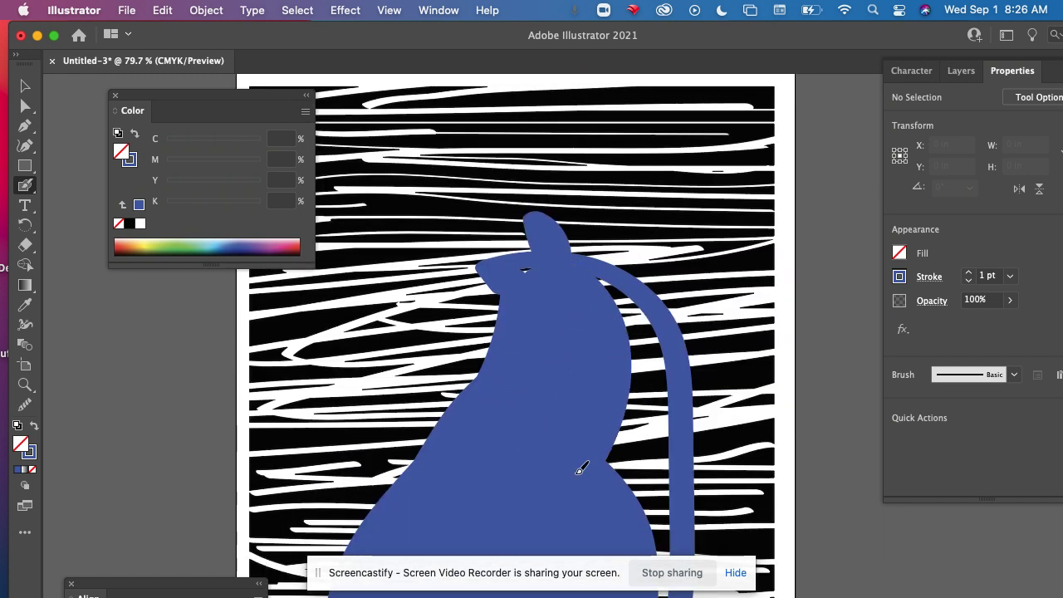
mouse_move(628, 326)
left_mouse_down()
mouse_move(610, 287)
mouse_move(633, 313)
mouse_move(643, 440)
mouse_move(615, 449)
left_mouse_up()
mouse_move(661, 321)
left_mouse_down()
mouse_move(665, 402)
mouse_move(650, 490)
left_mouse_up()
scroll(653, 484, "down", 5)
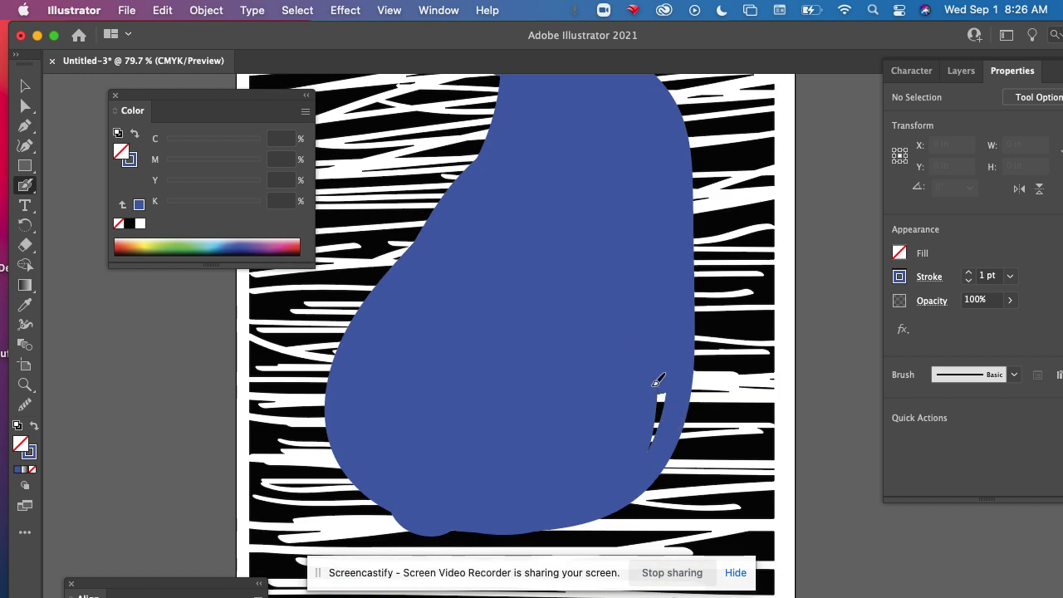
mouse_move(636, 412)
left_mouse_down()
mouse_move(649, 390)
mouse_move(644, 422)
left_mouse_up()
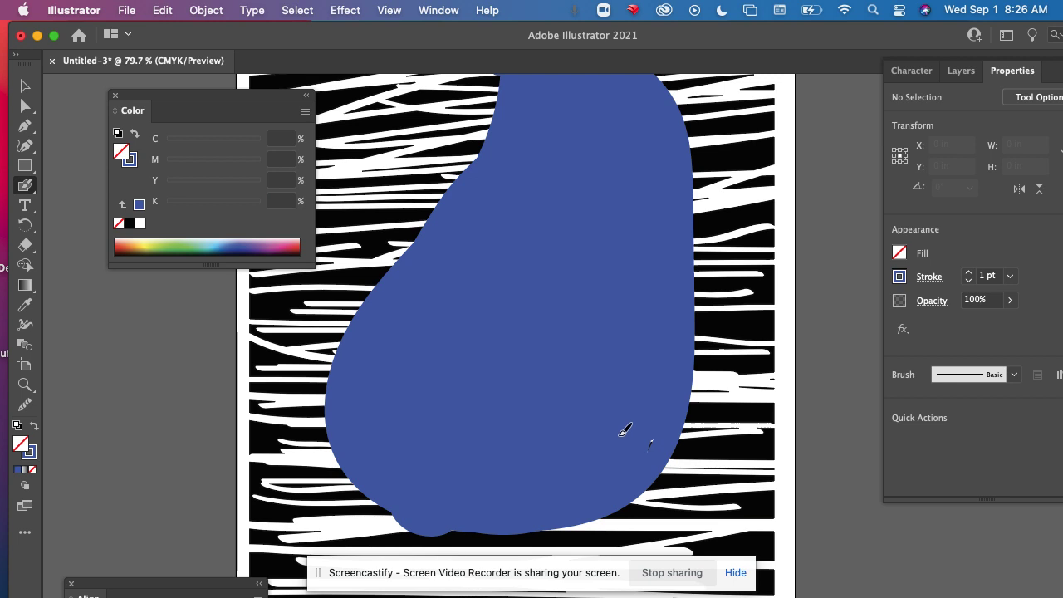
key("ctrl+z")
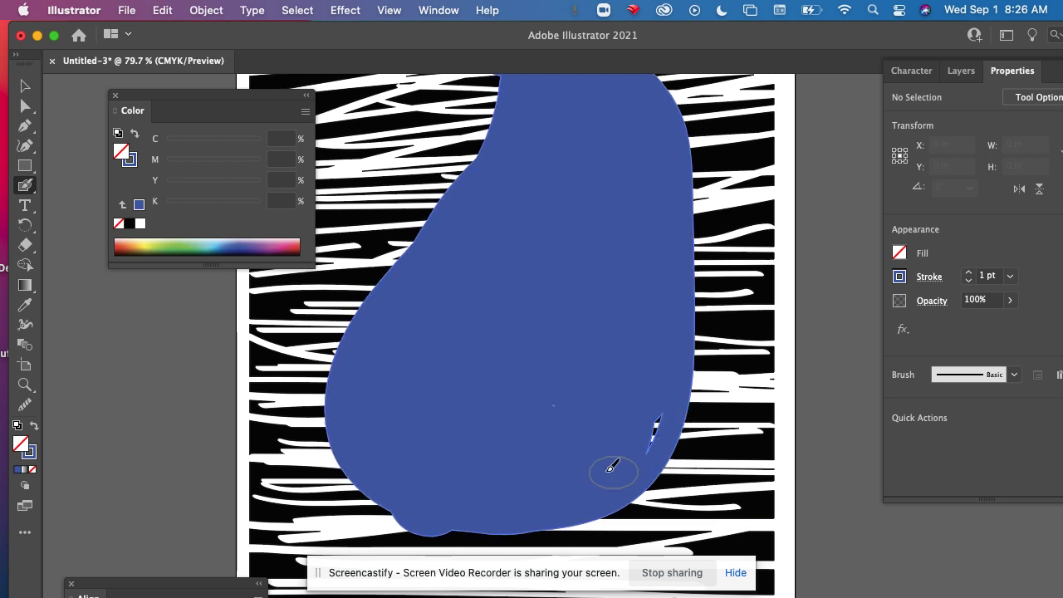
left_click_drag(636, 441, 669, 391)
scroll(605, 308, "up", 10)
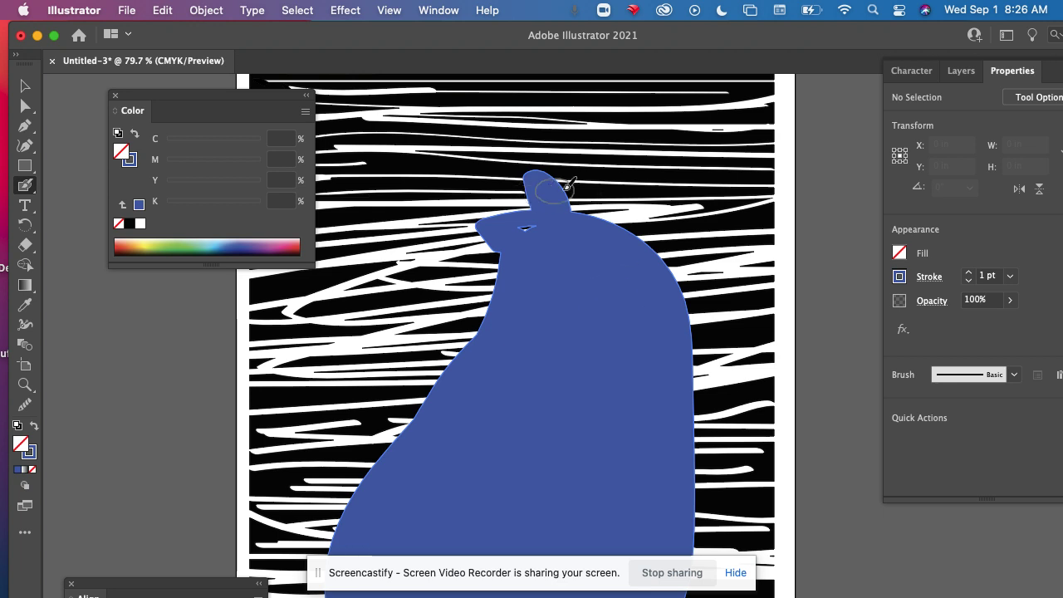
double_click(25, 184)
Step: Tilt the Blob Brush angle and paint a broad blue leaf from the stem up to the right
mouse_move(656, 399)
left_mouse_down()
mouse_move(678, 400)
mouse_move(697, 368)
mouse_move(680, 394)
left_mouse_up()
left_click(950, 534)
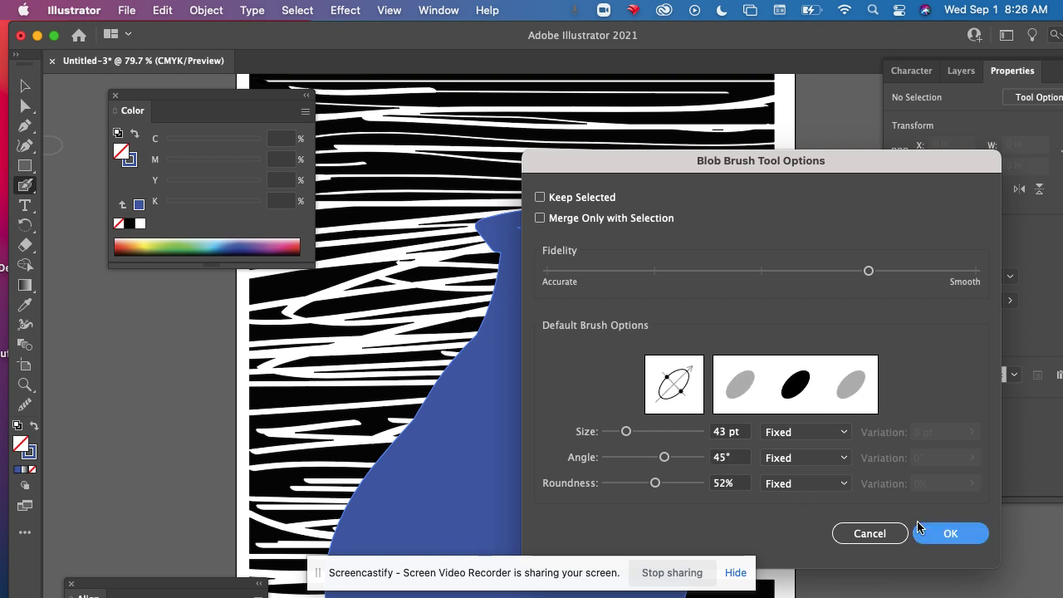
mouse_move(570, 169)
left_mouse_down()
mouse_move(623, 142)
mouse_move(711, 127)
mouse_move(696, 149)
mouse_move(581, 181)
mouse_move(714, 143)
mouse_move(642, 178)
mouse_move(559, 183)
mouse_move(691, 156)
mouse_move(627, 147)
left_mouse_up()
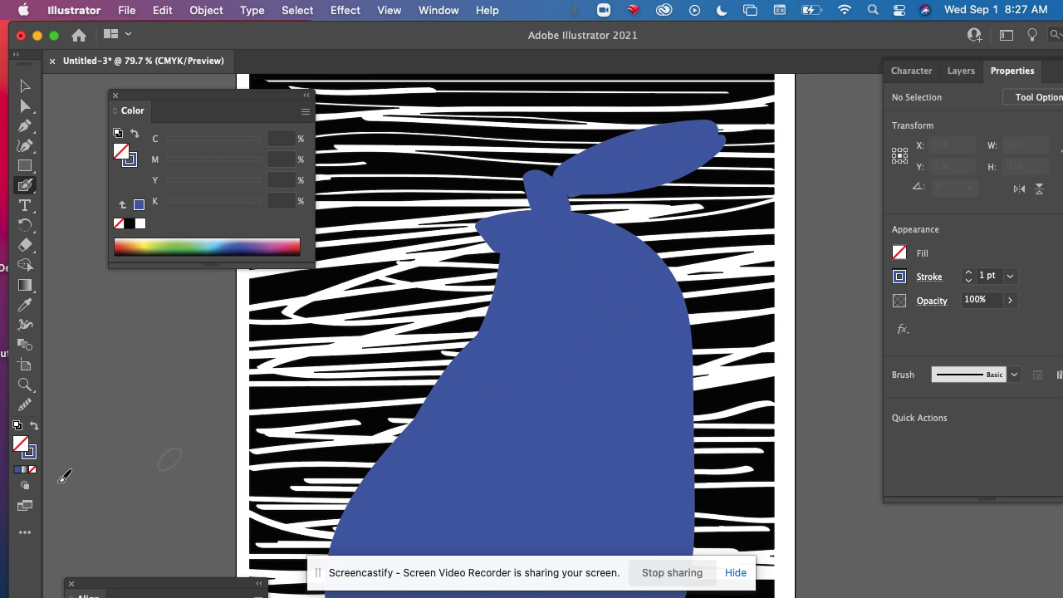
Step: Select the blue pear and ready the Eraser tool with its settings accepted
left_click(25, 86)
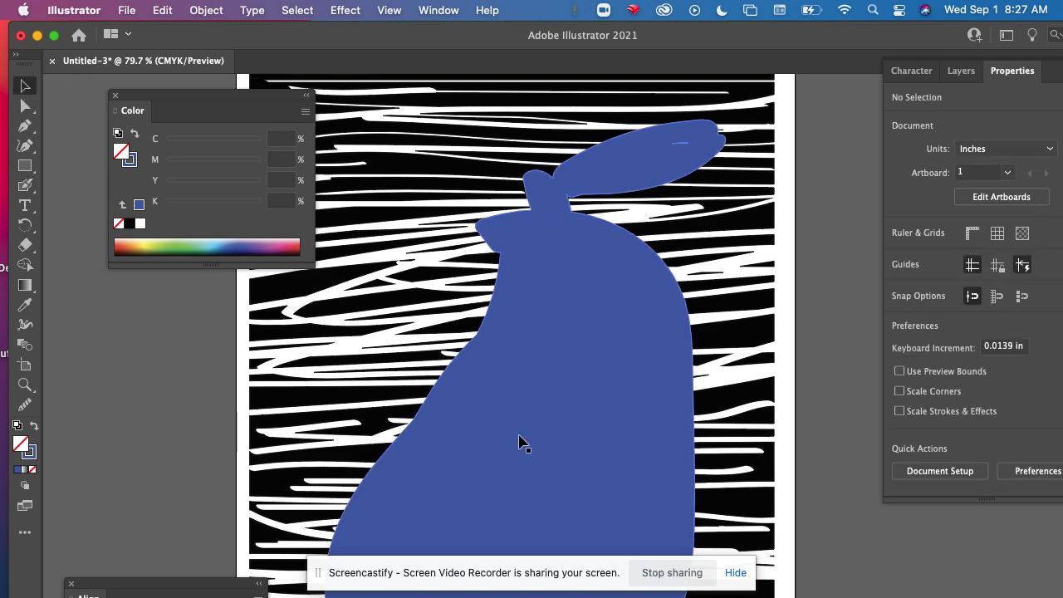
left_click(523, 444)
scroll(189, 321, "down", 2)
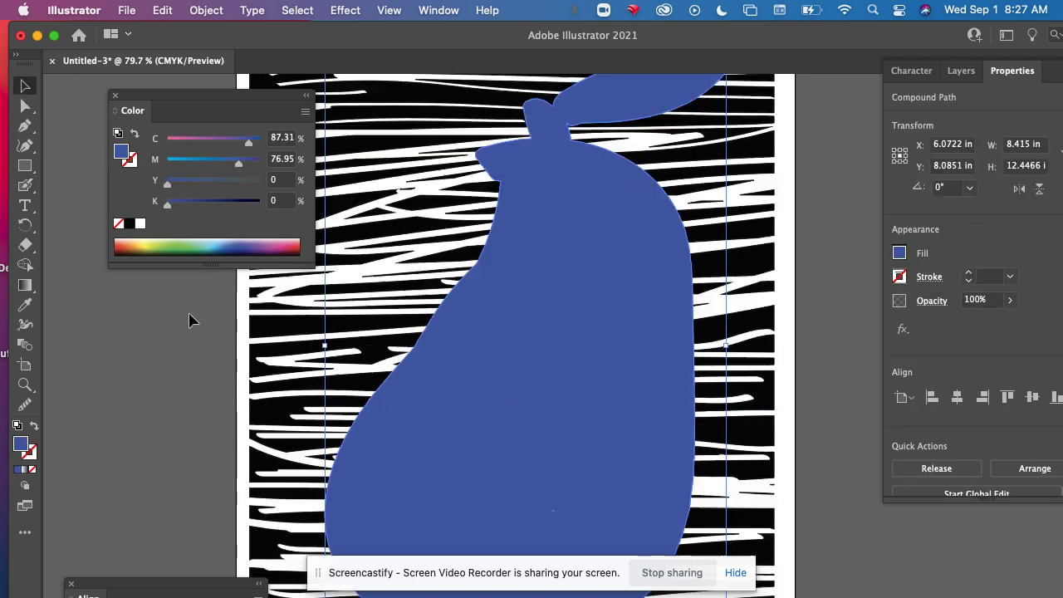
left_click(25, 245)
double_click(23, 245)
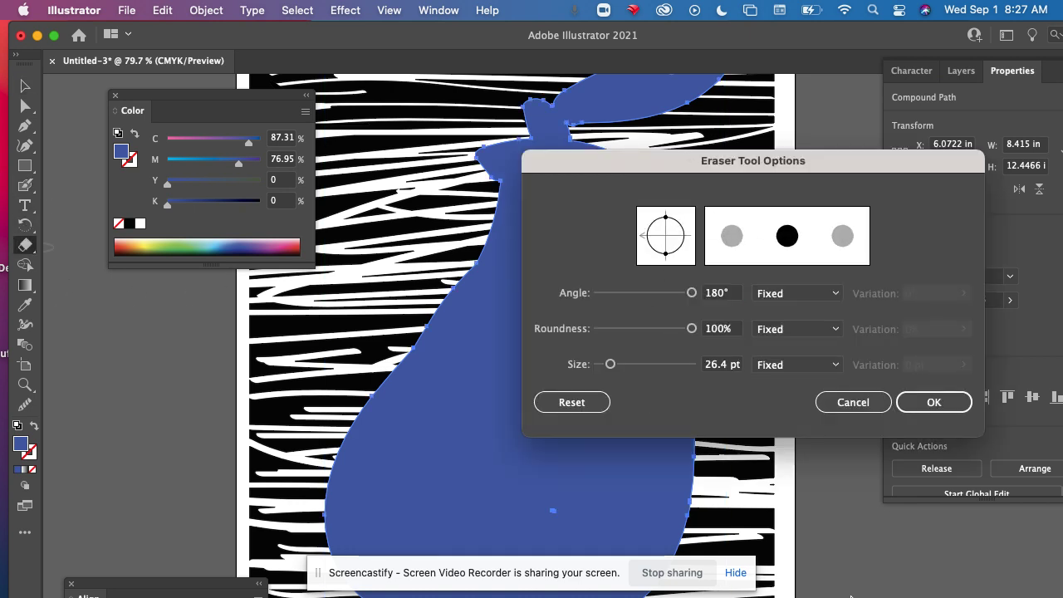
left_click(918, 403)
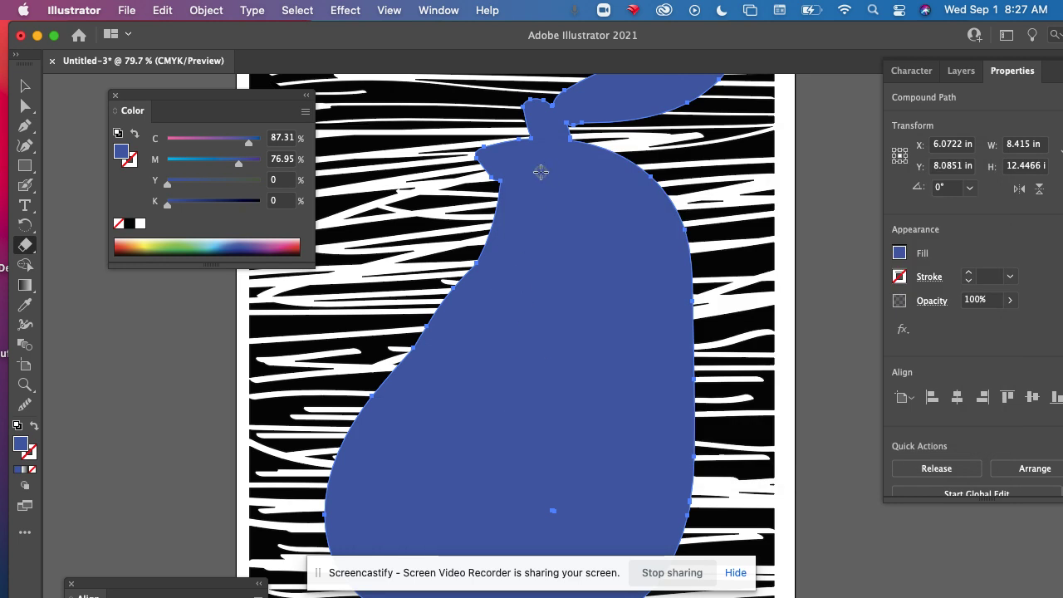
Step: Erase a small hole near the eye, a long gouge down the left side, and curved gouges beside the eye
left_click_drag(547, 170, 559, 164)
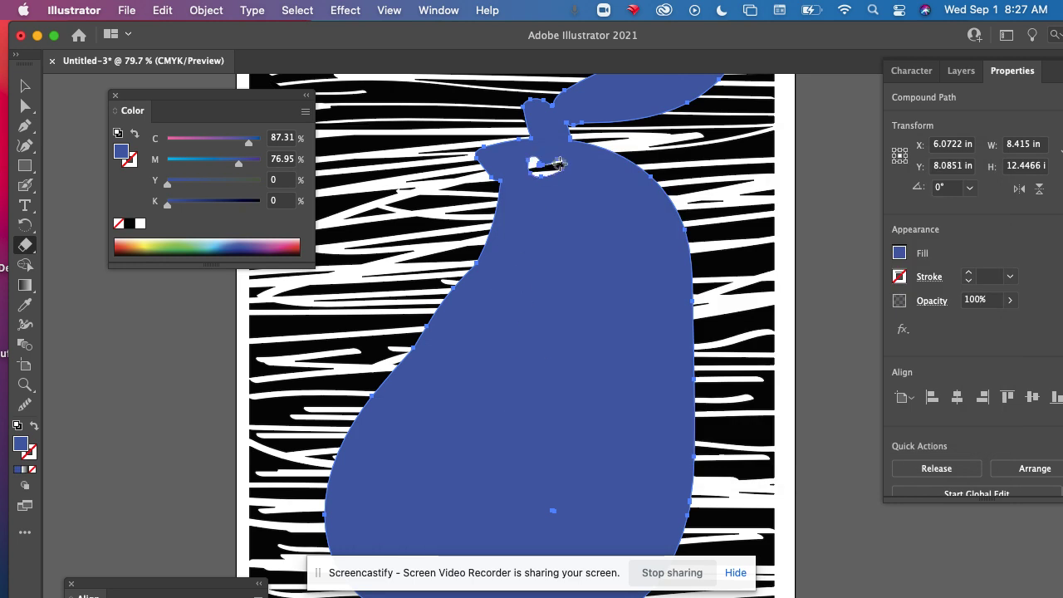
key("super+z")
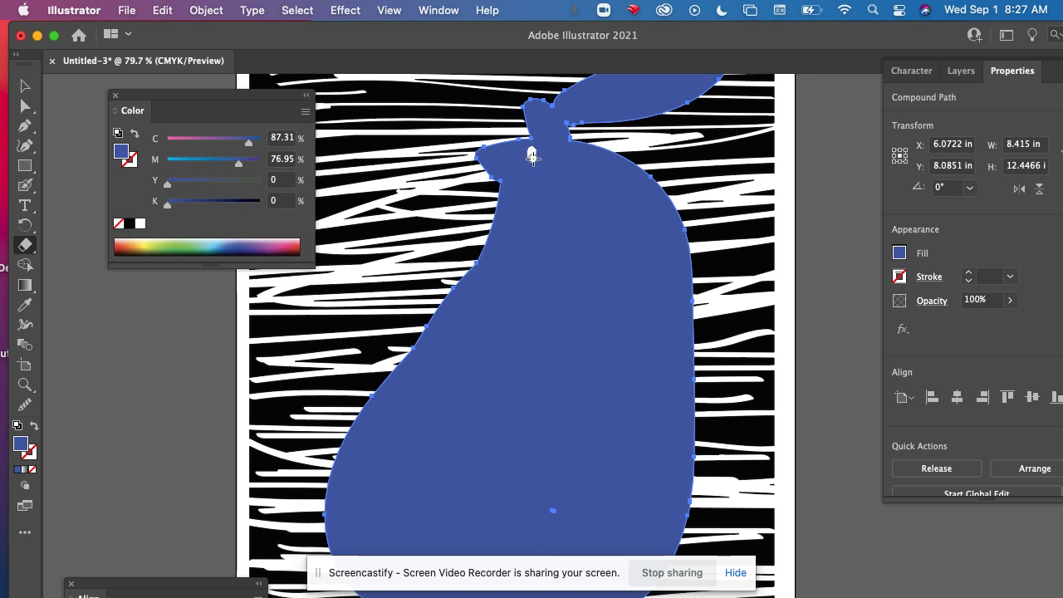
mouse_move(555, 160)
left_mouse_down()
mouse_move(548, 150)
mouse_move(563, 149)
left_mouse_up()
mouse_move(526, 209)
left_mouse_down()
mouse_move(460, 326)
mouse_move(395, 407)
mouse_move(384, 450)
left_mouse_up()
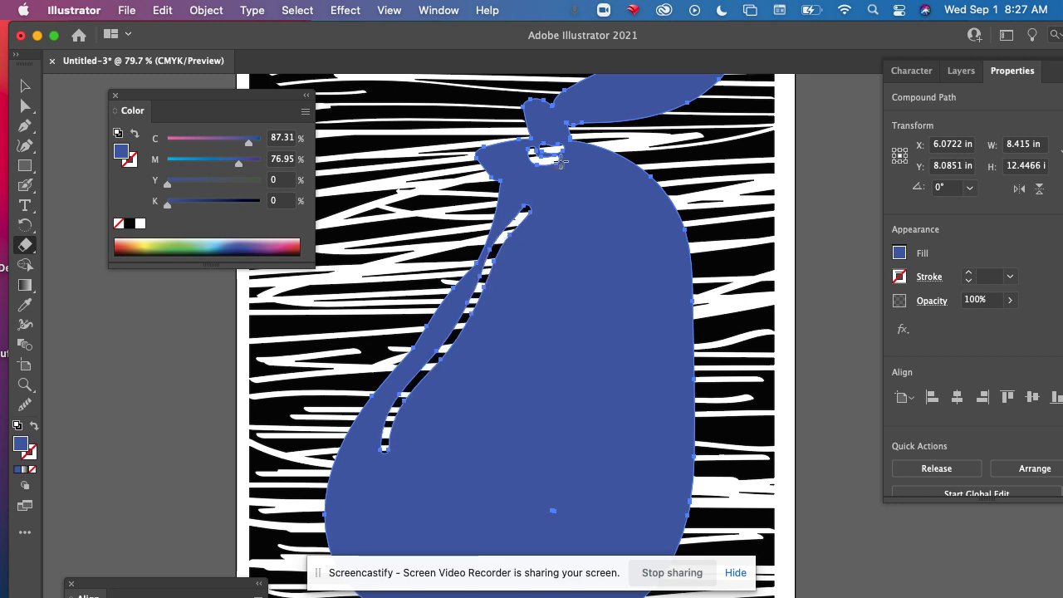
mouse_move(588, 181)
left_mouse_down()
mouse_move(616, 199)
mouse_move(624, 229)
left_mouse_up()
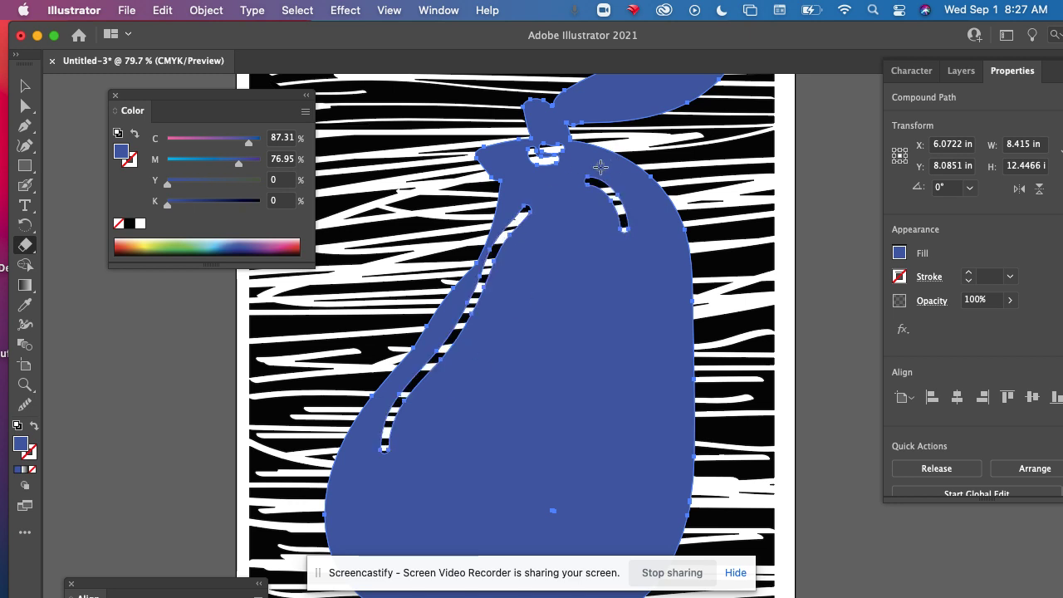
mouse_move(600, 167)
left_mouse_down()
mouse_move(637, 218)
mouse_move(622, 171)
mouse_move(632, 186)
mouse_move(641, 277)
left_mouse_up()
Step: Carve a curved gouge along the pear's bottom, redoing it once
scroll(543, 379, "down", 3)
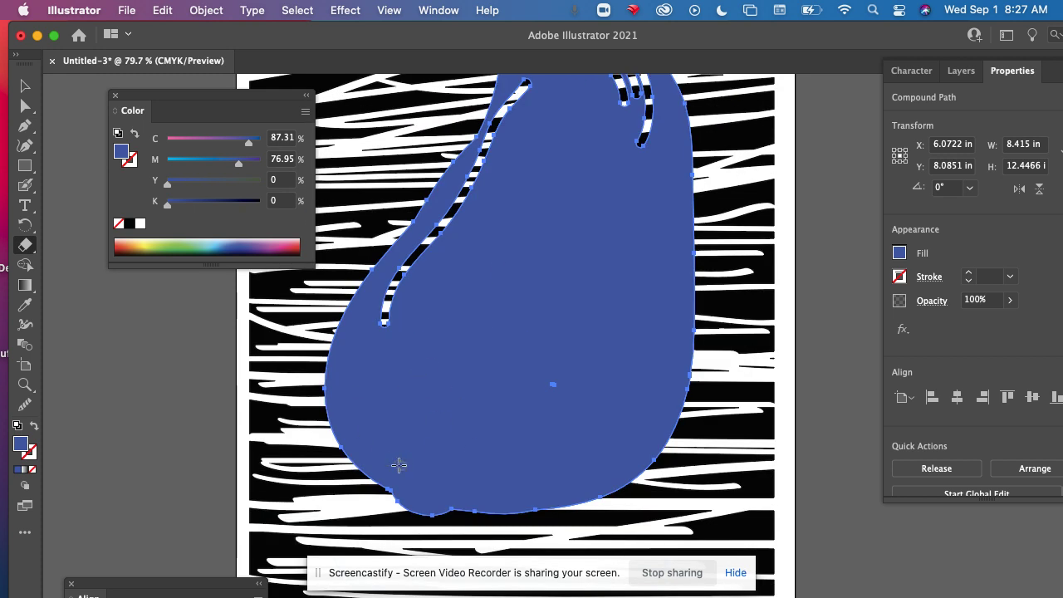
mouse_move(399, 464)
left_mouse_down()
mouse_move(542, 491)
mouse_move(621, 453)
left_mouse_up()
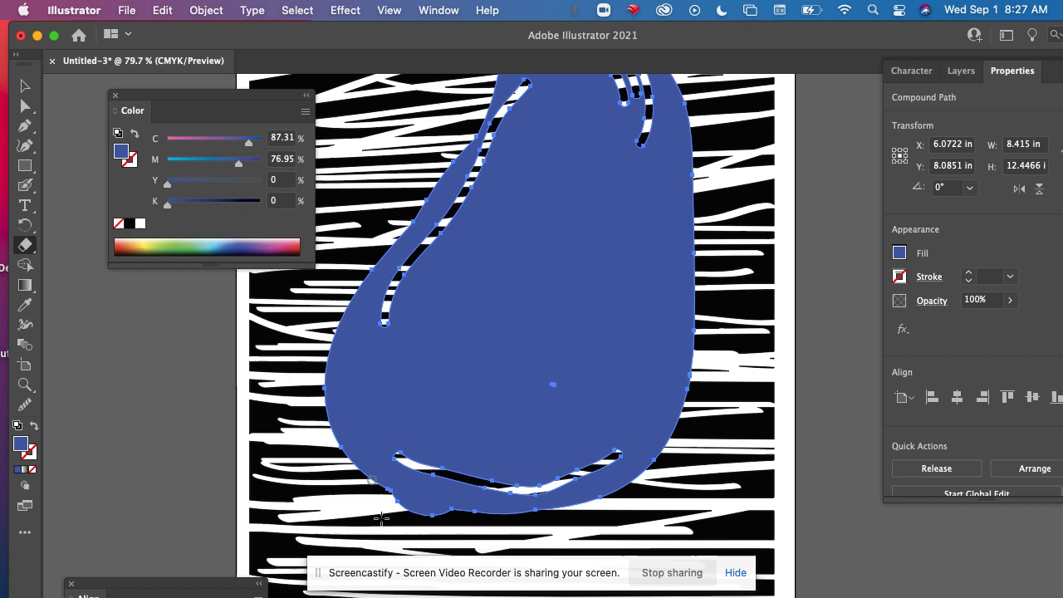
key("super+z")
mouse_move(427, 473)
left_mouse_down()
mouse_move(527, 483)
mouse_move(608, 459)
left_mouse_up()
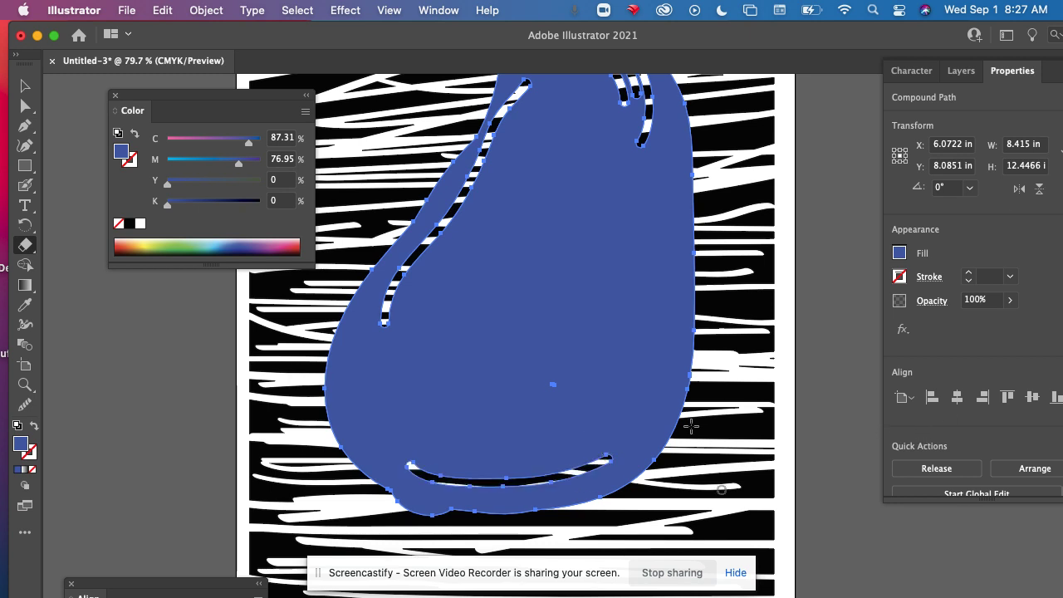
scroll(679, 335, "down", 3)
scroll(596, 285, "up", 10)
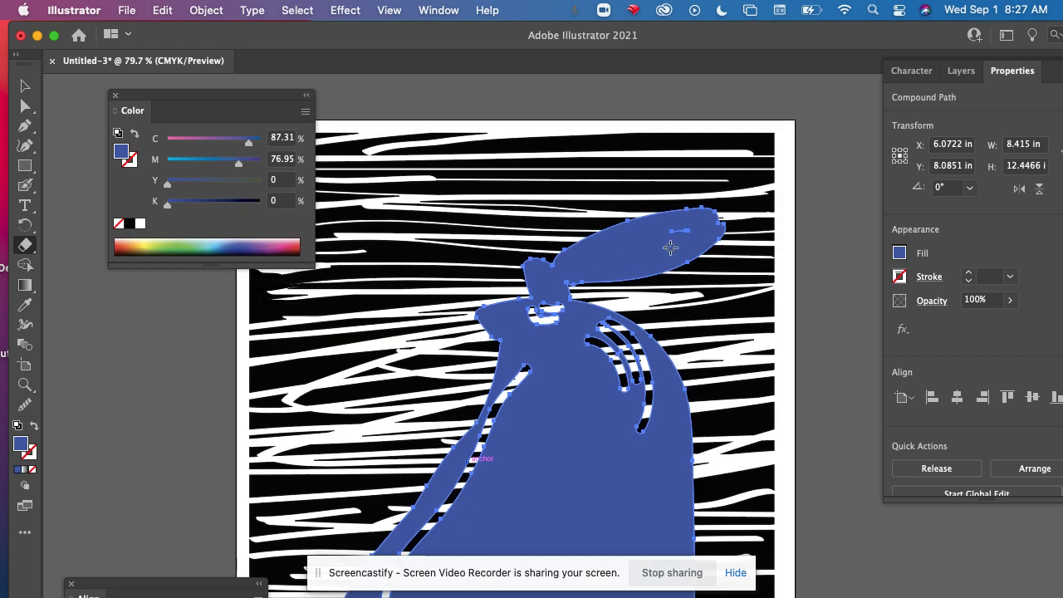
Step: Carve slanted veins into the leaf's lower half from its base to the middle
scroll(670, 246, "up", 5)
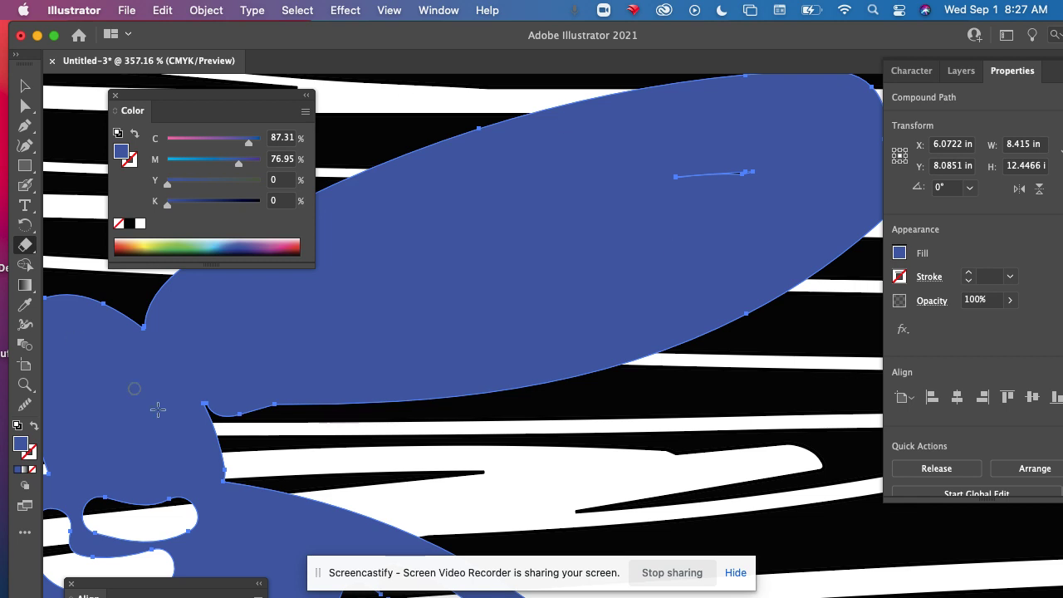
left_click_drag(223, 337, 393, 387)
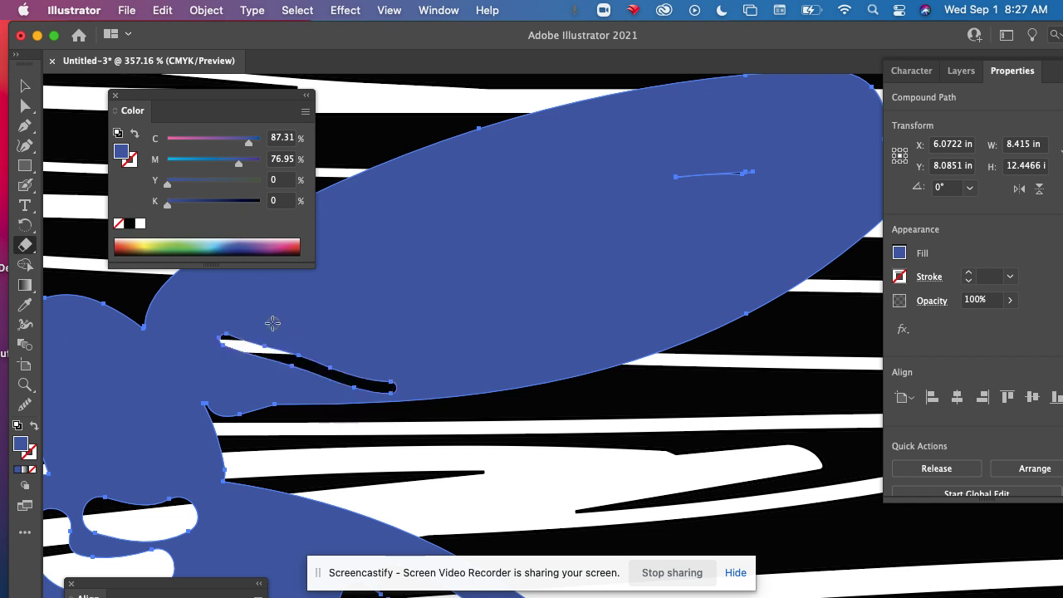
left_click_drag(269, 323, 405, 365)
left_click_drag(327, 312, 476, 375)
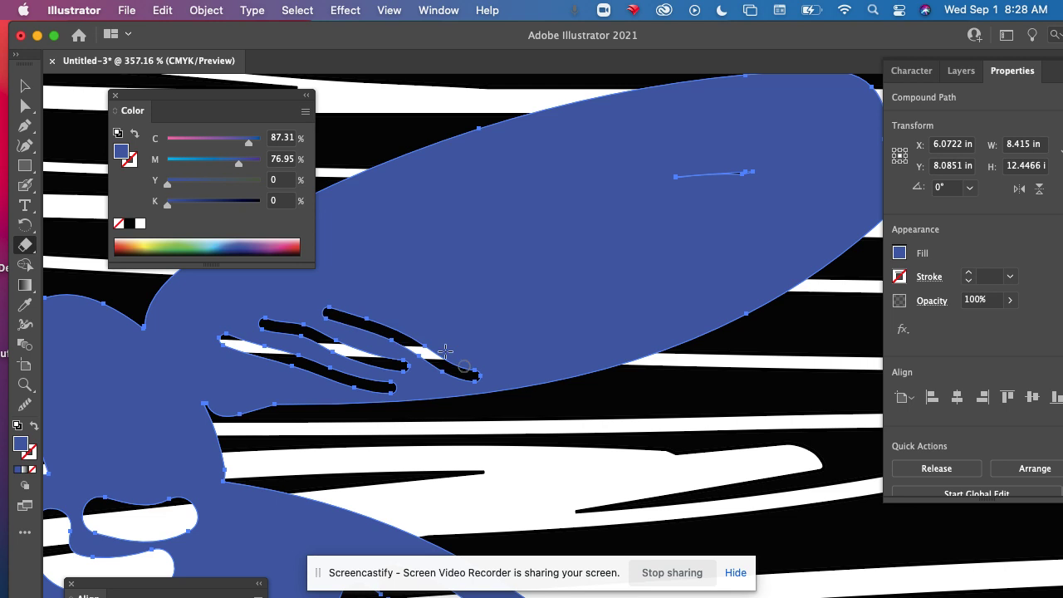
left_click_drag(387, 298, 501, 355)
left_click_drag(427, 290, 540, 369)
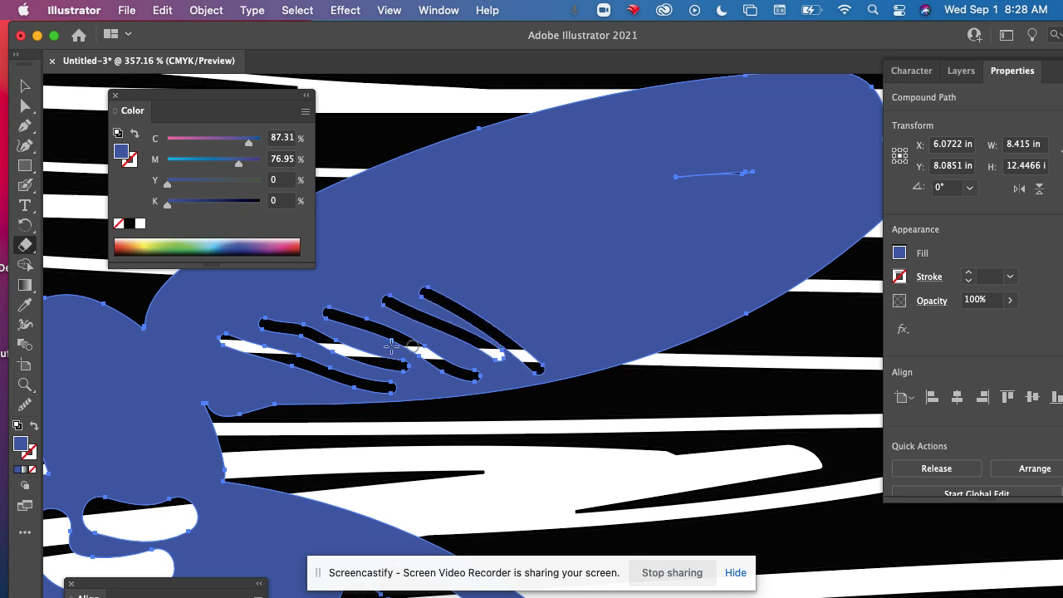
left_click_drag(468, 293, 536, 356)
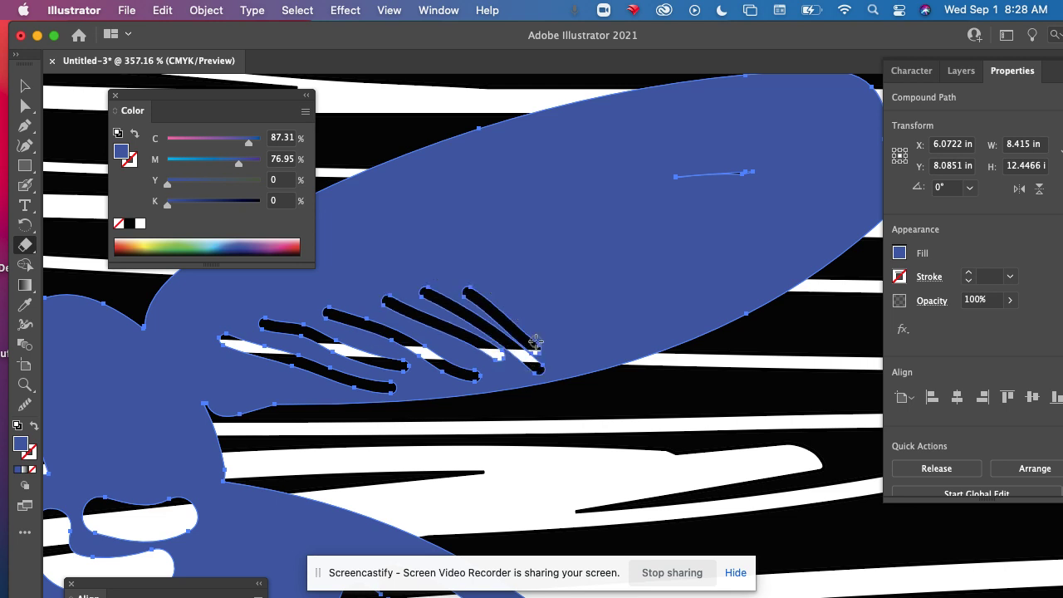
mouse_move(485, 276)
left_mouse_down()
mouse_move(572, 337)
mouse_move(541, 284)
mouse_move(618, 308)
left_mouse_up()
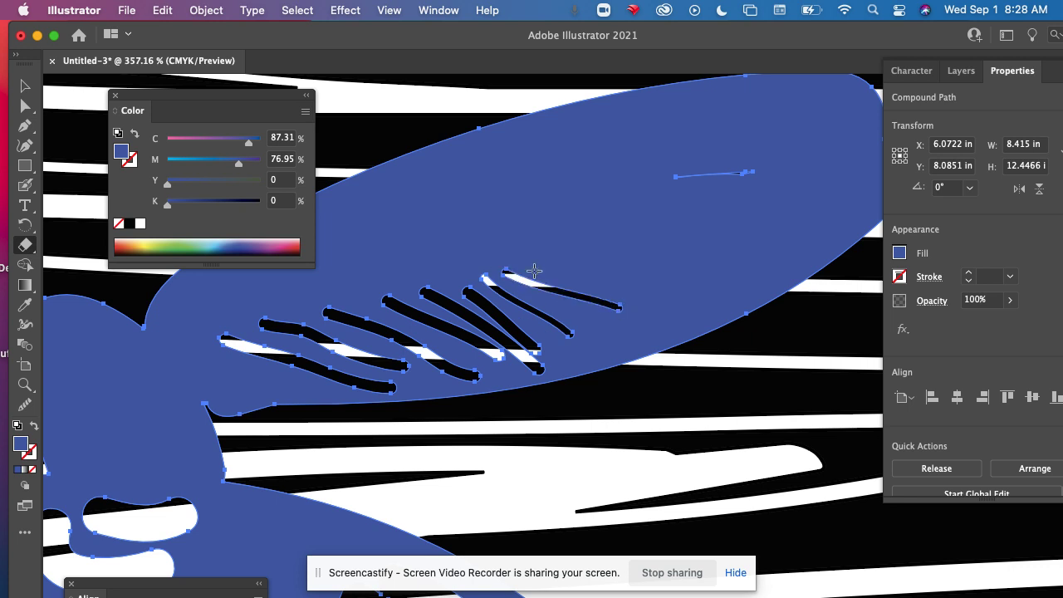
Step: Carve long veins toward the leaf tip and a short base vein, undoing a trial midrib
left_click_drag(534, 271, 708, 281)
left_click_drag(552, 257, 744, 252)
left_click_drag(592, 234, 813, 237)
mouse_move(631, 224)
left_mouse_down()
mouse_move(759, 231)
mouse_move(793, 220)
left_mouse_up()
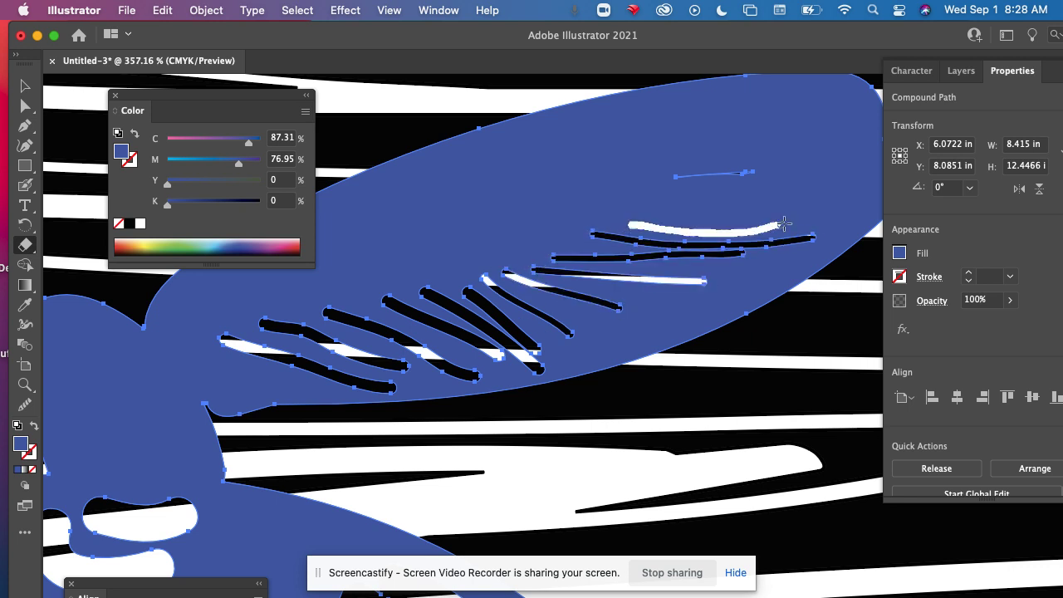
mouse_move(639, 209)
left_mouse_down()
mouse_move(801, 197)
mouse_move(867, 172)
left_mouse_up()
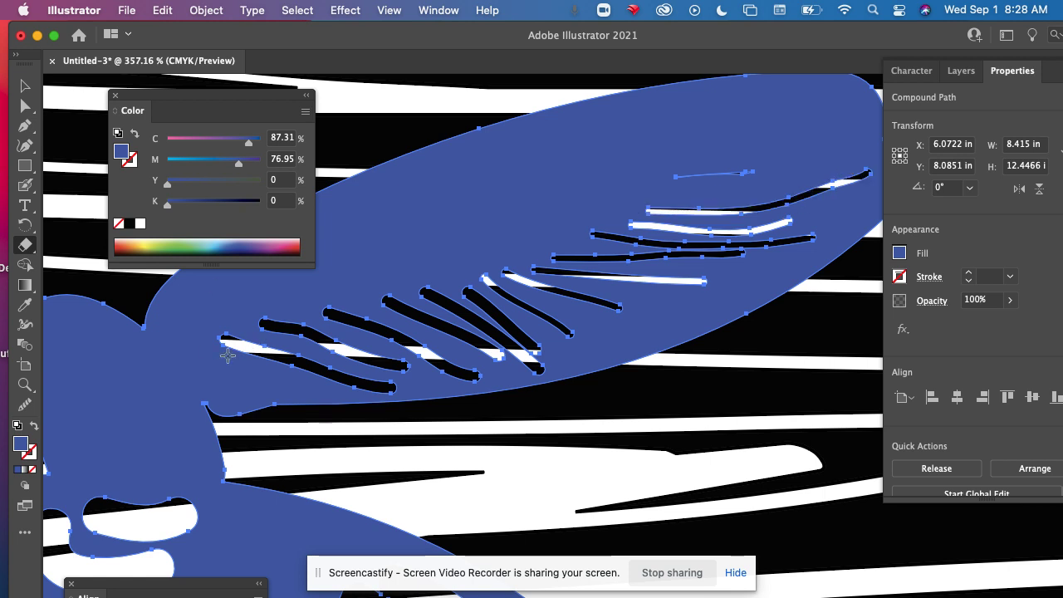
left_click_drag(205, 360, 242, 384)
mouse_move(230, 336)
left_mouse_down()
mouse_move(289, 316)
mouse_move(434, 299)
mouse_move(546, 248)
mouse_move(737, 185)
left_mouse_up()
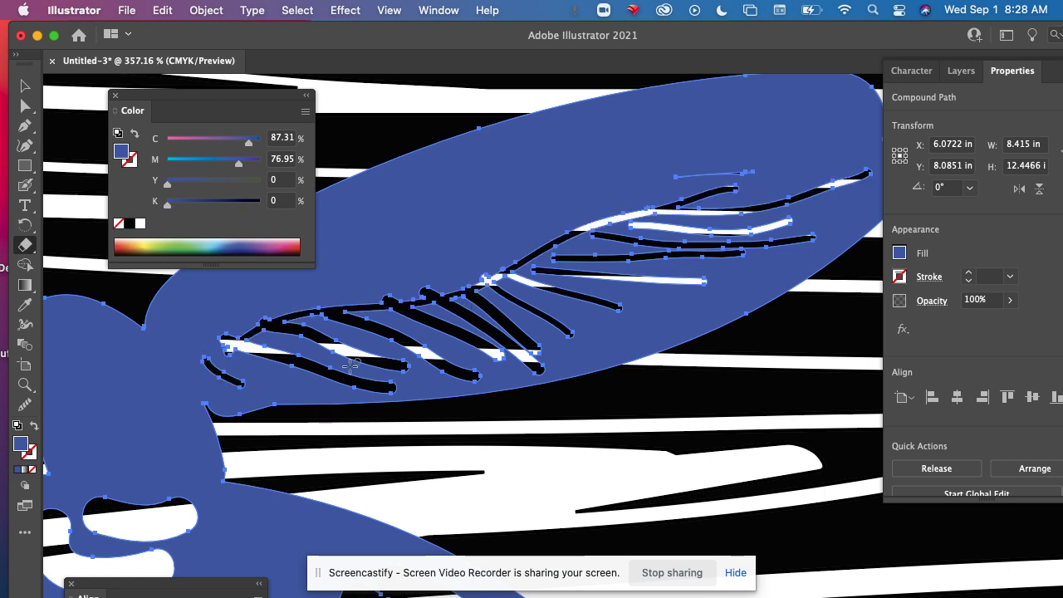
key("super+z")
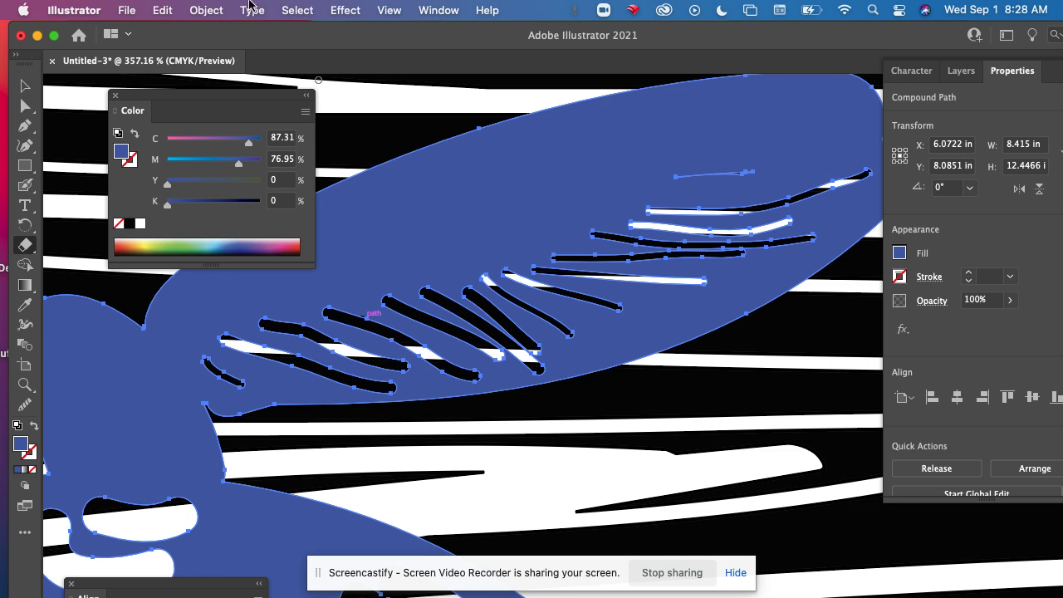
Step: Carve a row of slanted veins across the leaf's upper half out to the tip
left_click_drag(230, 107, 14, 251)
left_click_drag(203, 319, 272, 224)
left_click_drag(242, 299, 328, 218)
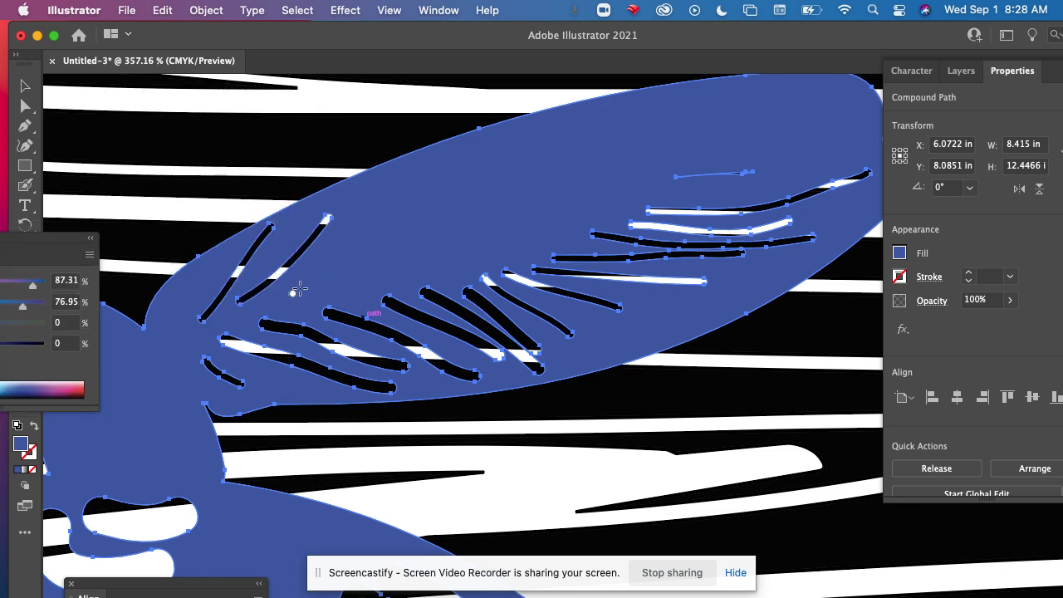
left_click_drag(293, 293, 389, 218)
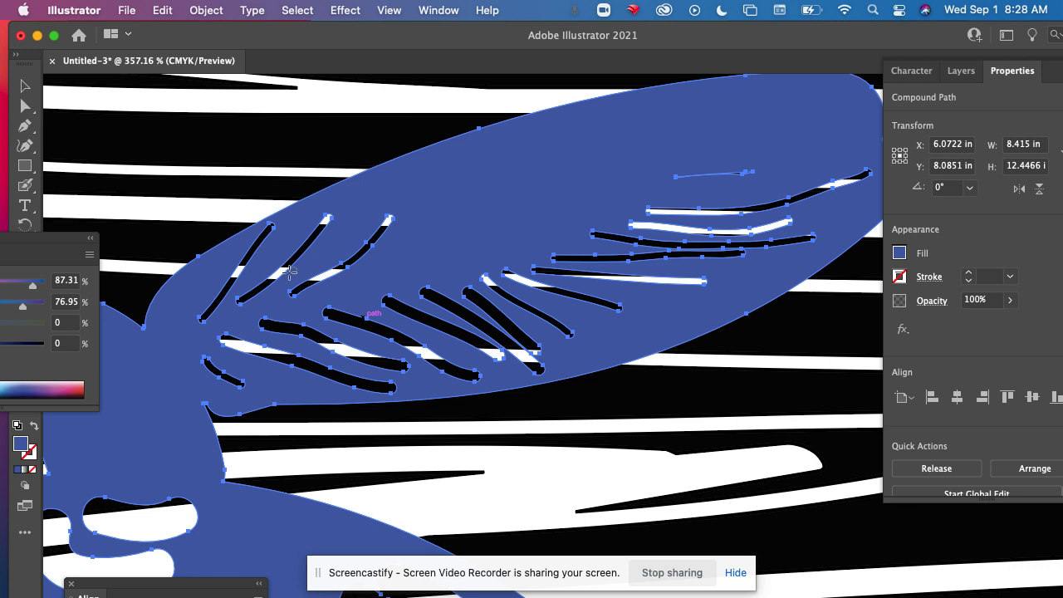
mouse_move(310, 266)
left_mouse_down()
mouse_move(370, 214)
mouse_move(406, 235)
mouse_move(463, 181)
left_mouse_up()
mouse_move(419, 244)
left_mouse_down()
mouse_move(494, 213)
mouse_move(539, 145)
left_mouse_up()
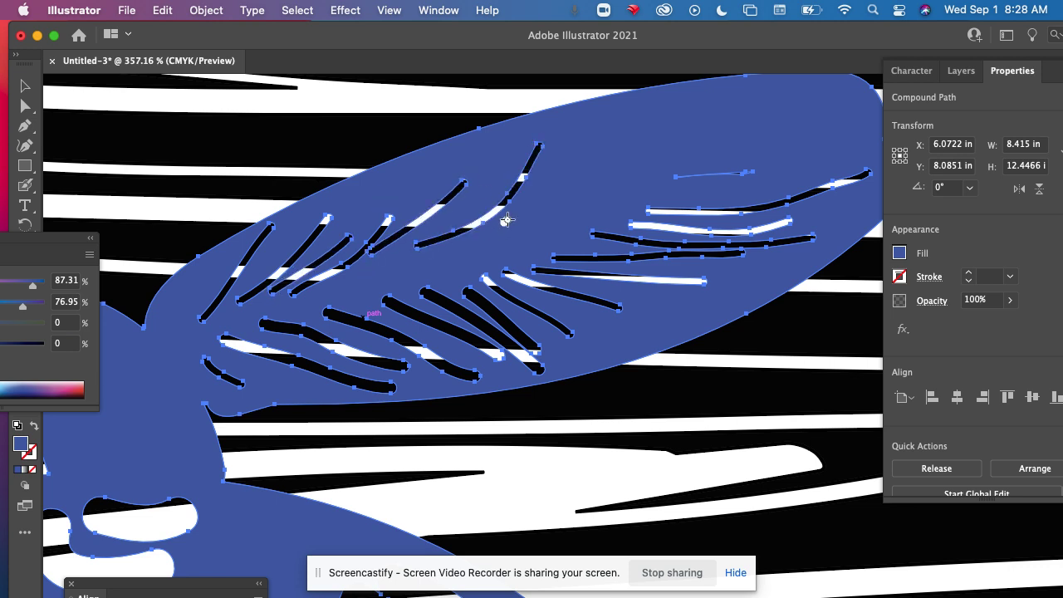
mouse_move(506, 220)
left_mouse_down()
mouse_move(580, 159)
mouse_move(585, 133)
left_mouse_up()
left_click_drag(566, 199, 643, 127)
left_click_drag(617, 174, 721, 114)
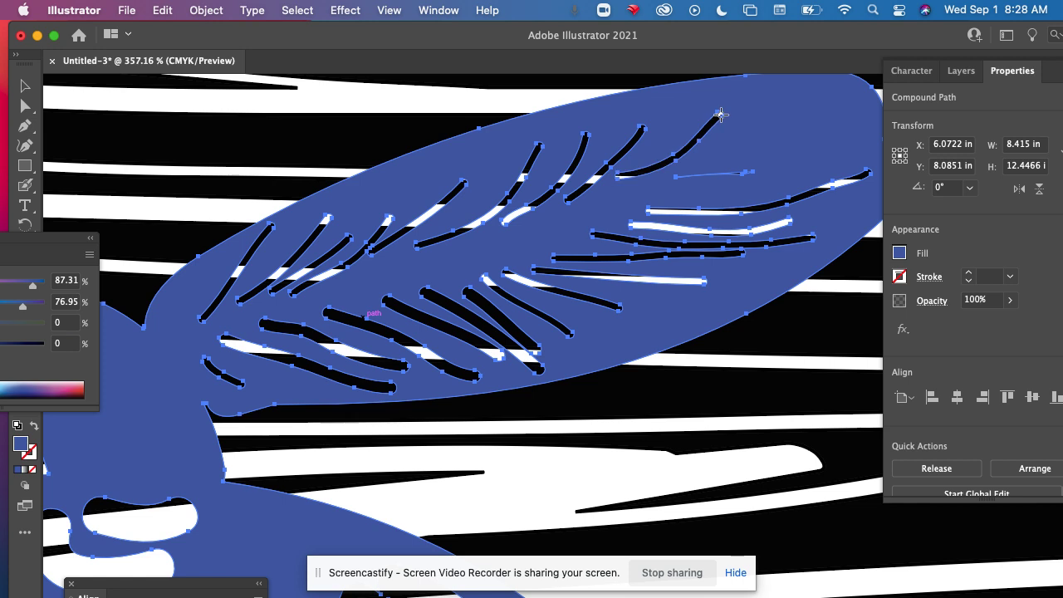
left_click_drag(640, 147, 674, 108)
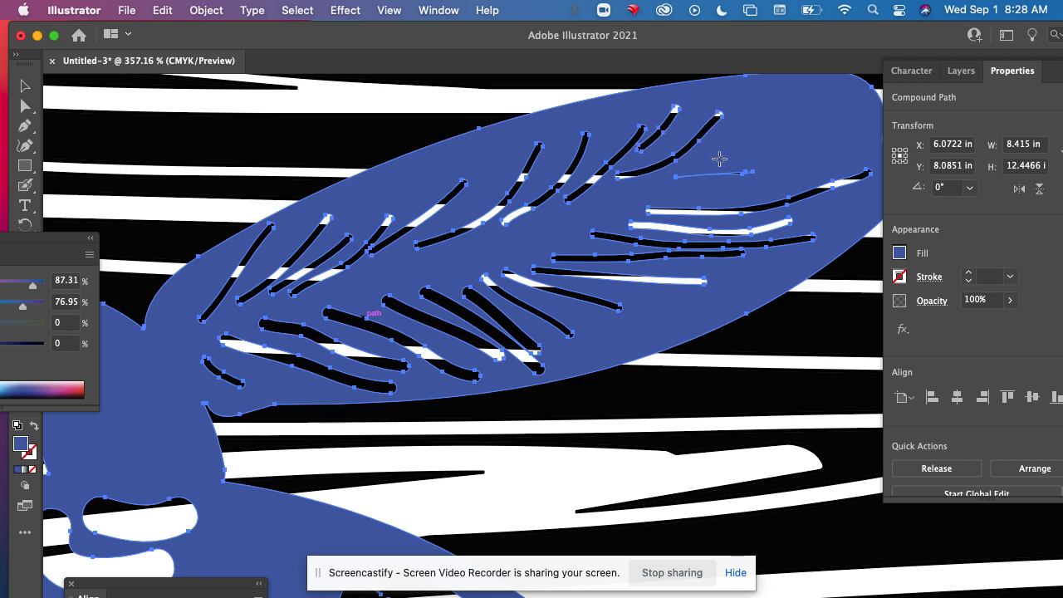
left_click_drag(716, 156, 780, 110)
left_click_drag(776, 151, 858, 133)
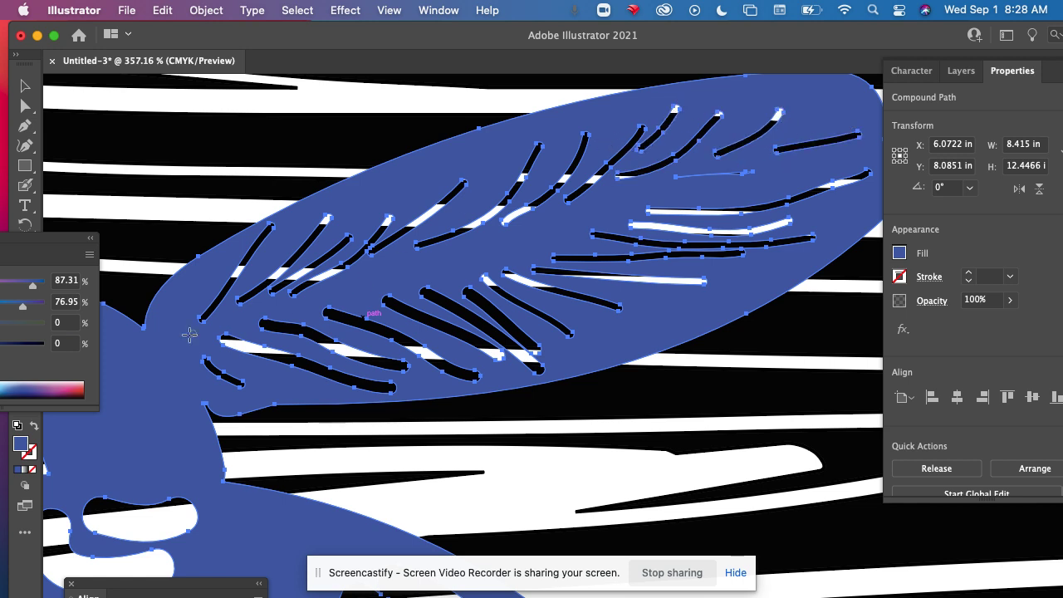
Step: Carve the central midrib along the leaf and a gouge along its lower edge
mouse_move(216, 329)
left_mouse_down()
mouse_move(372, 297)
mouse_move(586, 216)
mouse_move(758, 167)
left_mouse_up()
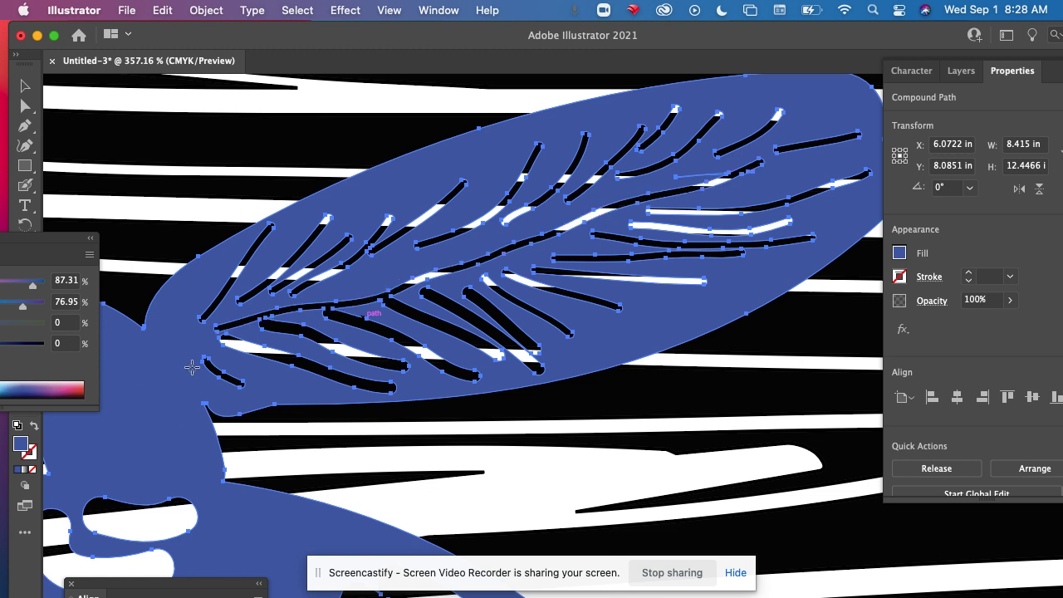
mouse_move(147, 353)
left_mouse_down()
mouse_move(171, 393)
mouse_move(199, 404)
left_mouse_up()
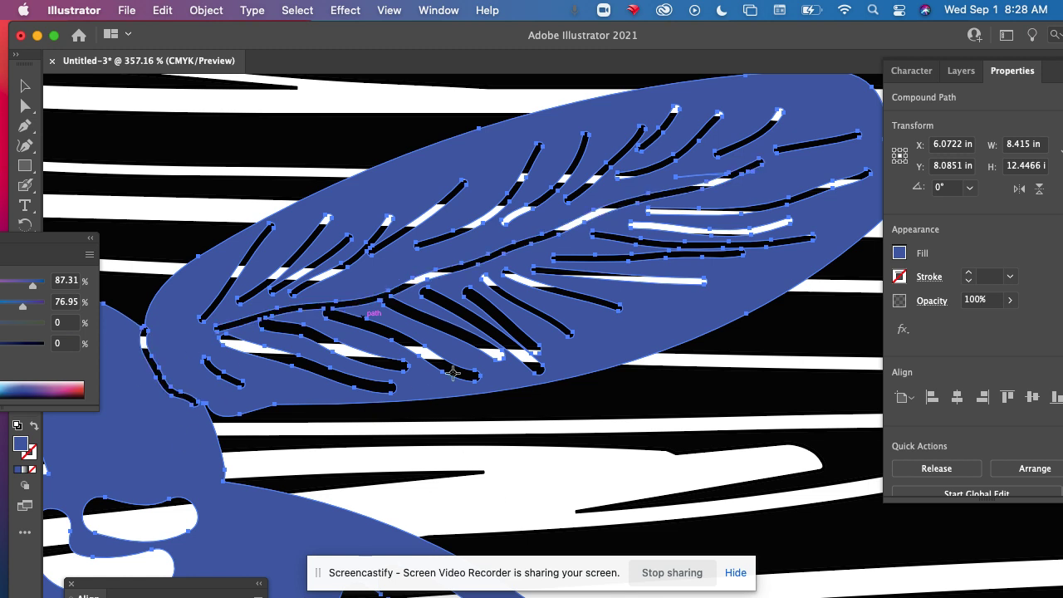
scroll(189, 401, "up", 5)
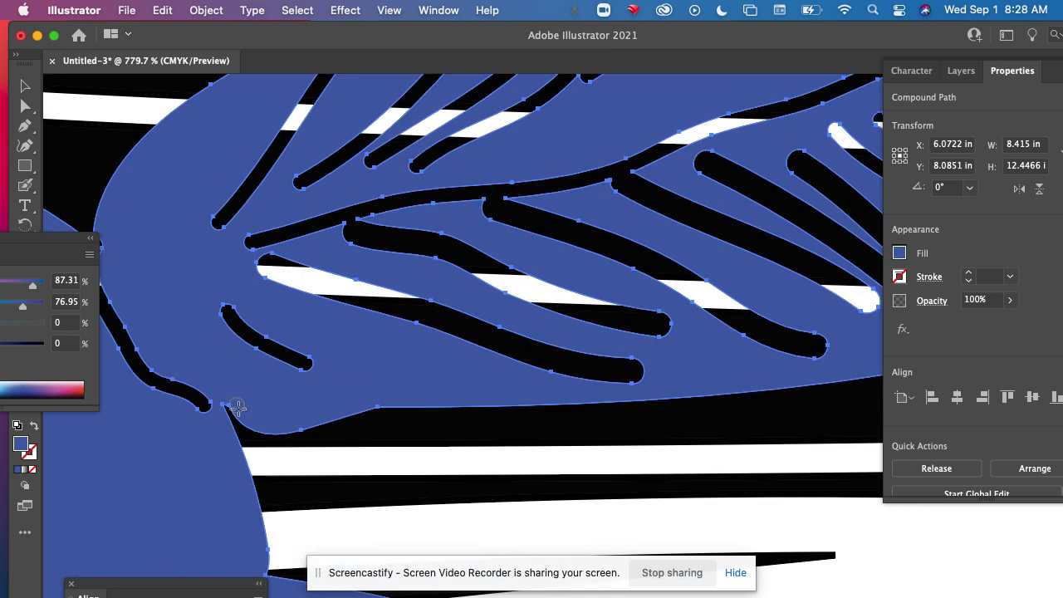
Step: Carve three erased lines down inside the pear's stem
scroll(167, 327, "left", 3)
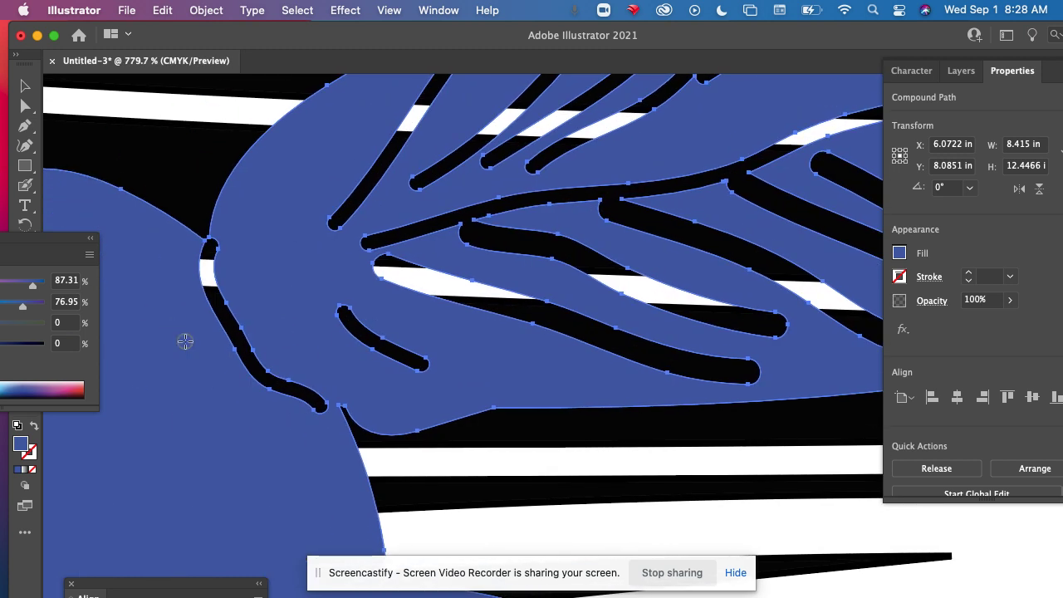
scroll(182, 340, "down", 5)
scroll(184, 341, "down", 2)
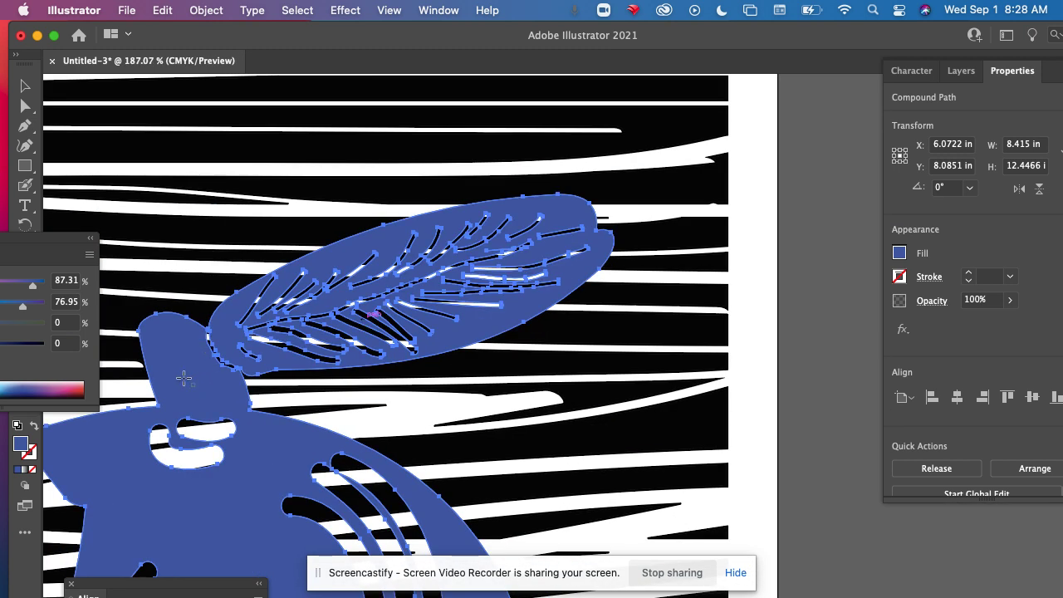
left_click_drag(156, 336, 167, 391)
mouse_move(167, 330)
left_mouse_down()
mouse_move(190, 410)
mouse_move(190, 368)
mouse_move(216, 407)
left_mouse_up()
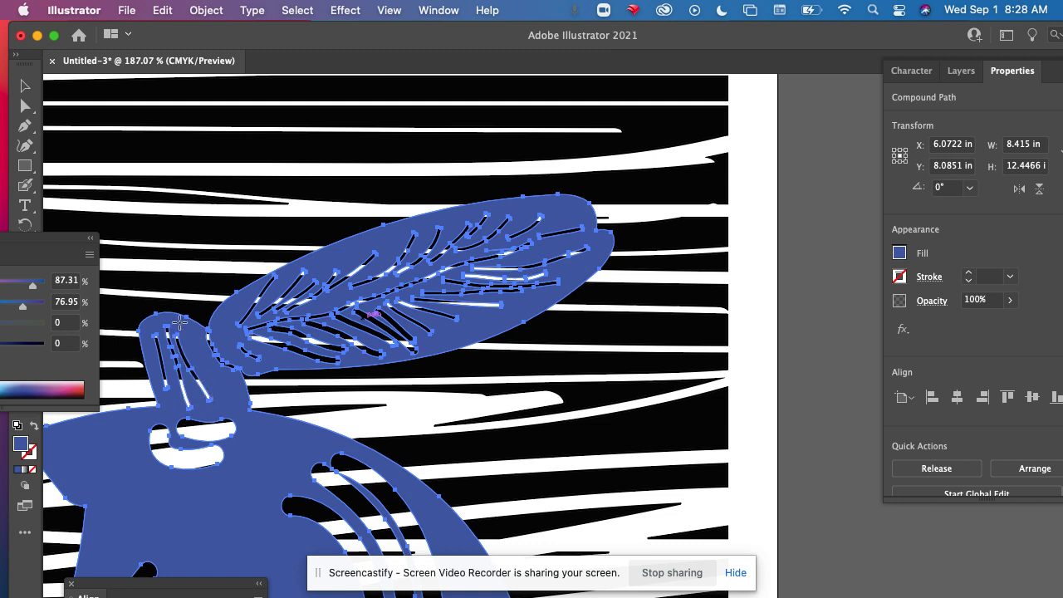
left_click_drag(179, 322, 228, 403)
Step: Erase a strip from the pear's jutting upper-left edge beside the stem
scroll(280, 439, "down", 10)
scroll(280, 439, "up", 3)
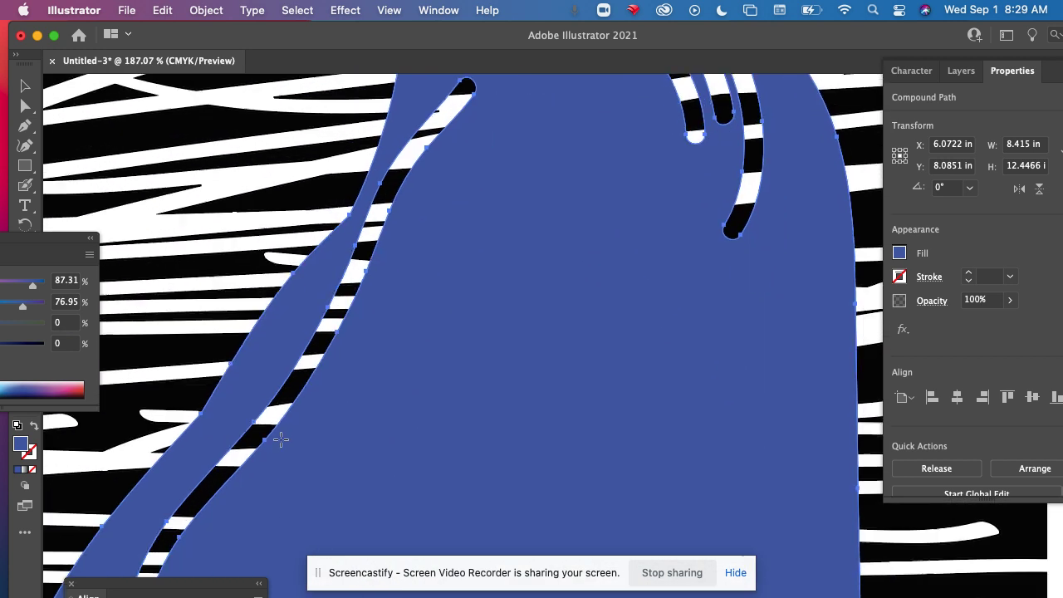
left_click(25, 86)
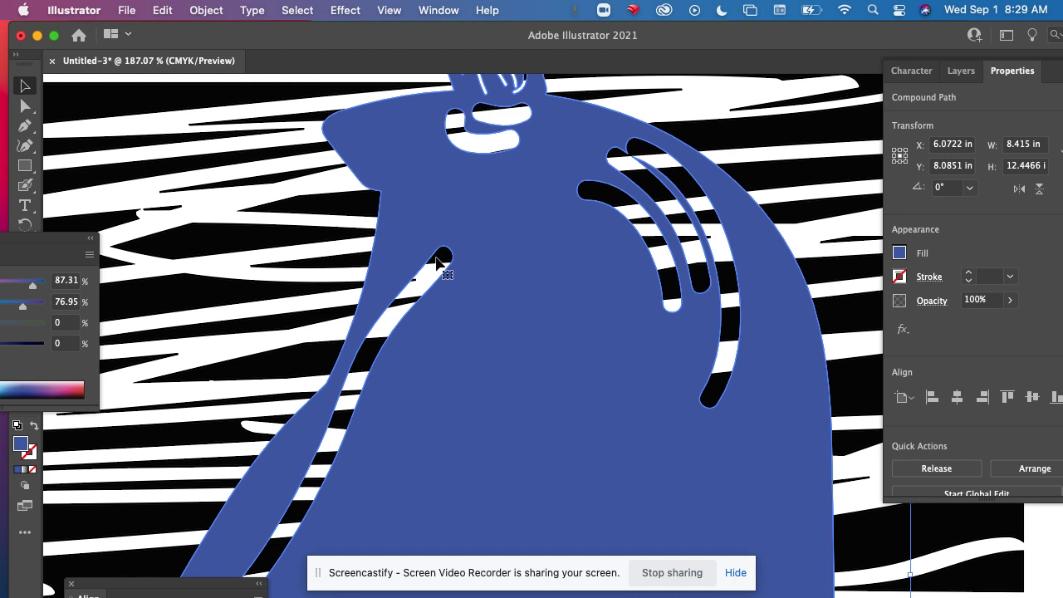
left_click_drag(25, 245, 26, 357)
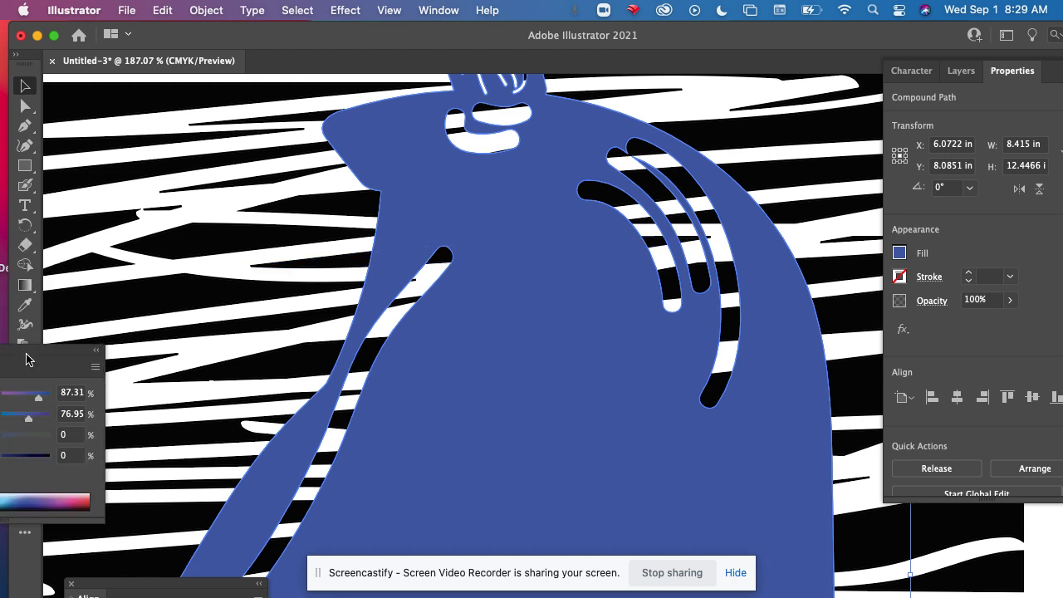
left_click(25, 245)
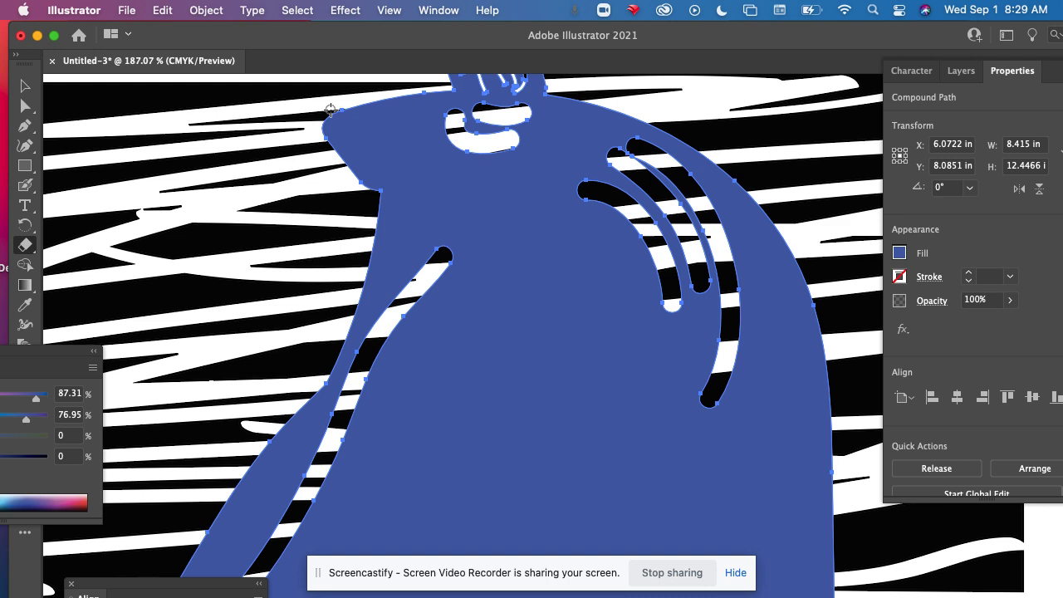
mouse_move(330, 109)
left_mouse_down()
mouse_move(362, 91)
mouse_move(342, 164)
mouse_move(317, 98)
mouse_move(329, 88)
mouse_move(335, 152)
mouse_move(378, 88)
mouse_move(361, 135)
mouse_move(375, 181)
left_mouse_up()
scroll(375, 181, "down", 5)
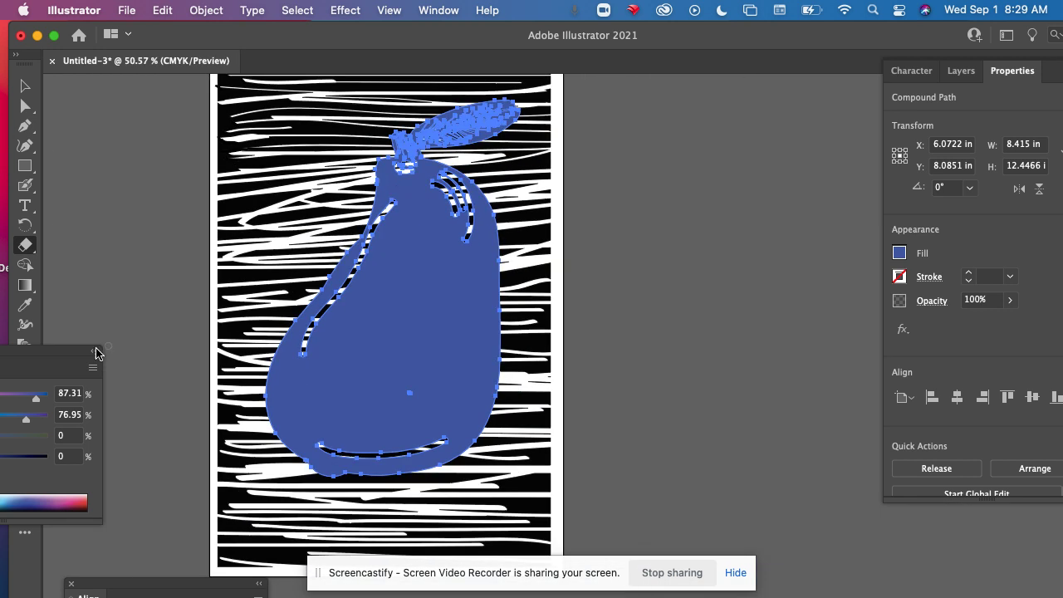
Step: Deselect the pear and select all artwork on the artboard for erasing
left_click(25, 85)
left_click(128, 265)
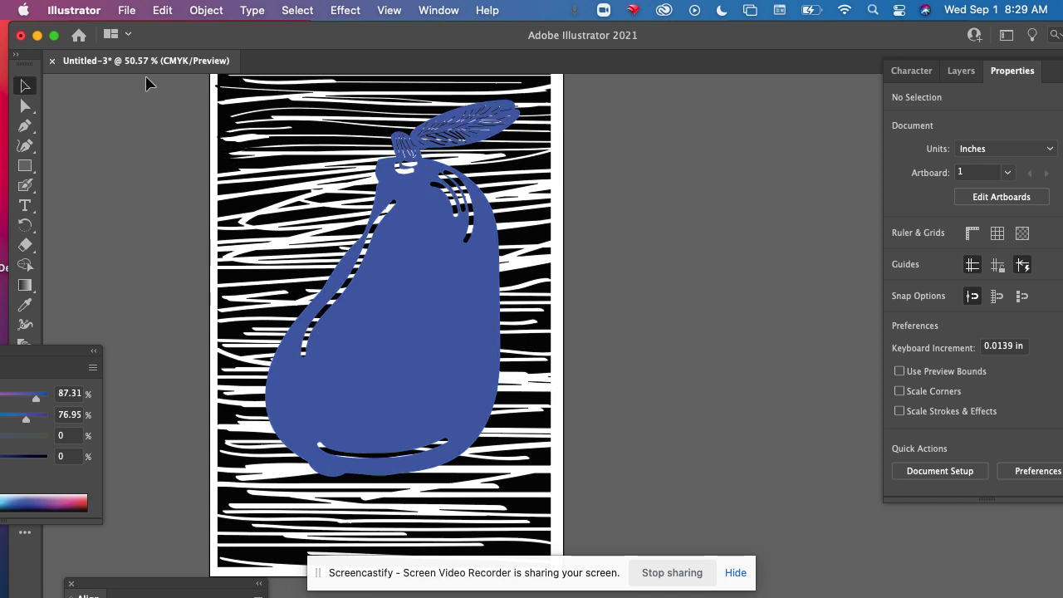
scroll(173, 156, "left", 2)
scroll(173, 157, "down", 3)
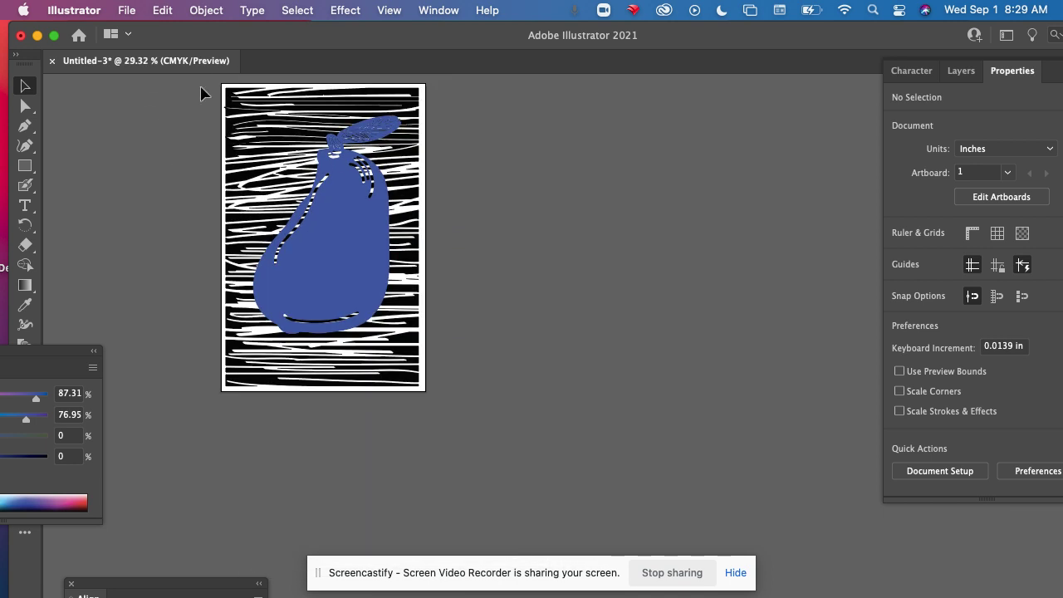
key("super+a")
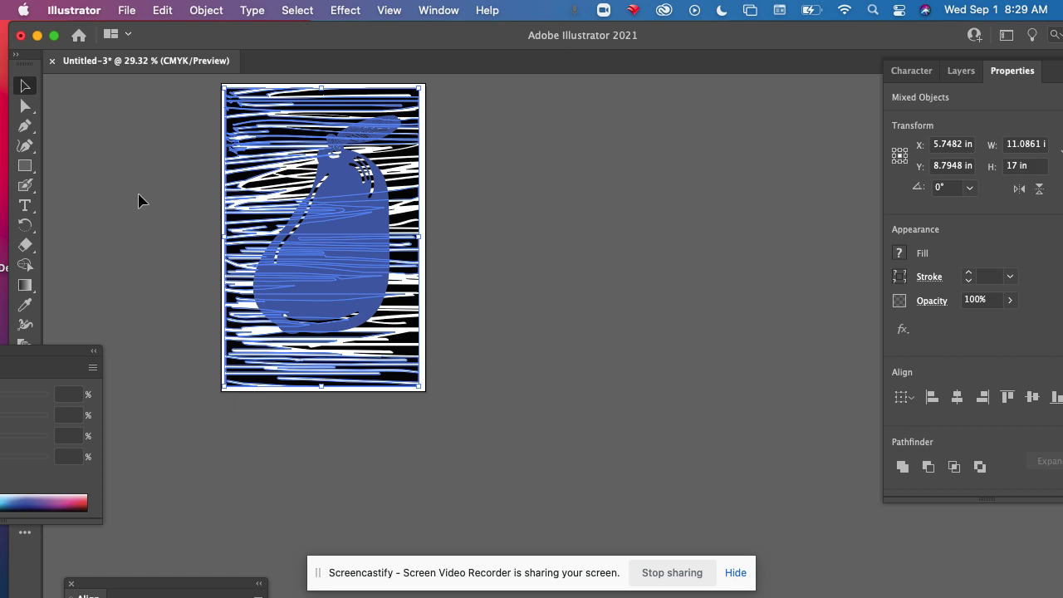
left_click(24, 247)
scroll(315, 250, "up", 4)
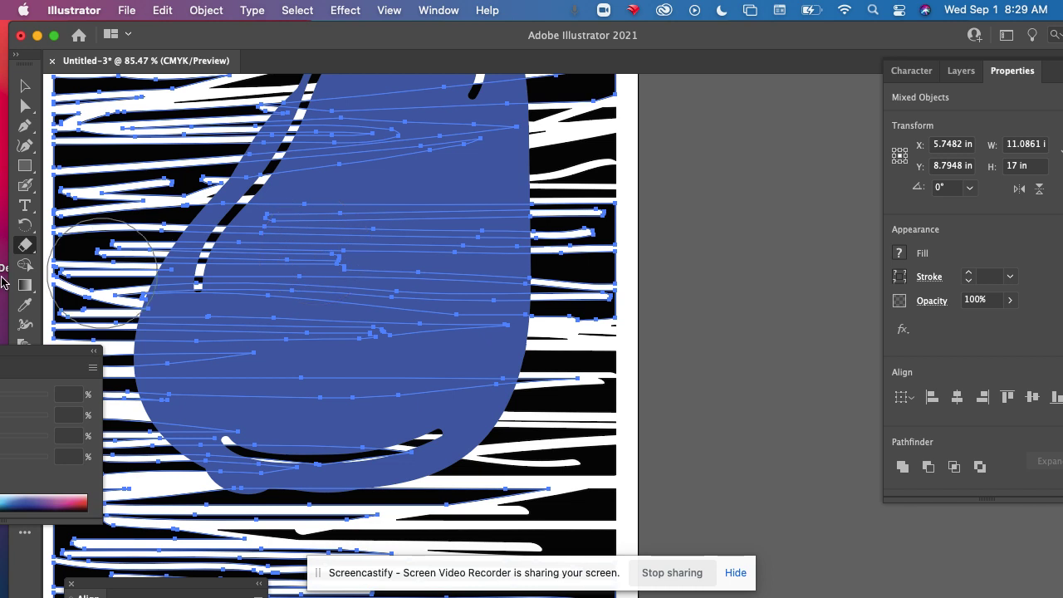
Step: Erase the scribble strokes hidden inside the pear's left side, middle, bottom and neck
mouse_move(238, 308)
left_mouse_down()
mouse_move(230, 294)
mouse_move(314, 150)
left_mouse_up()
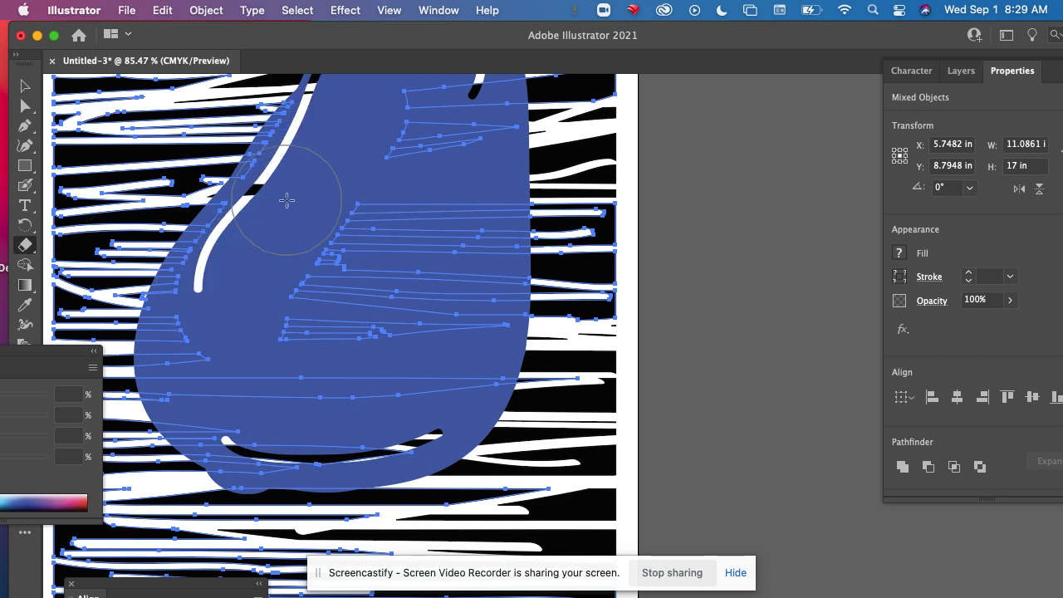
left_click_drag(287, 200, 299, 264)
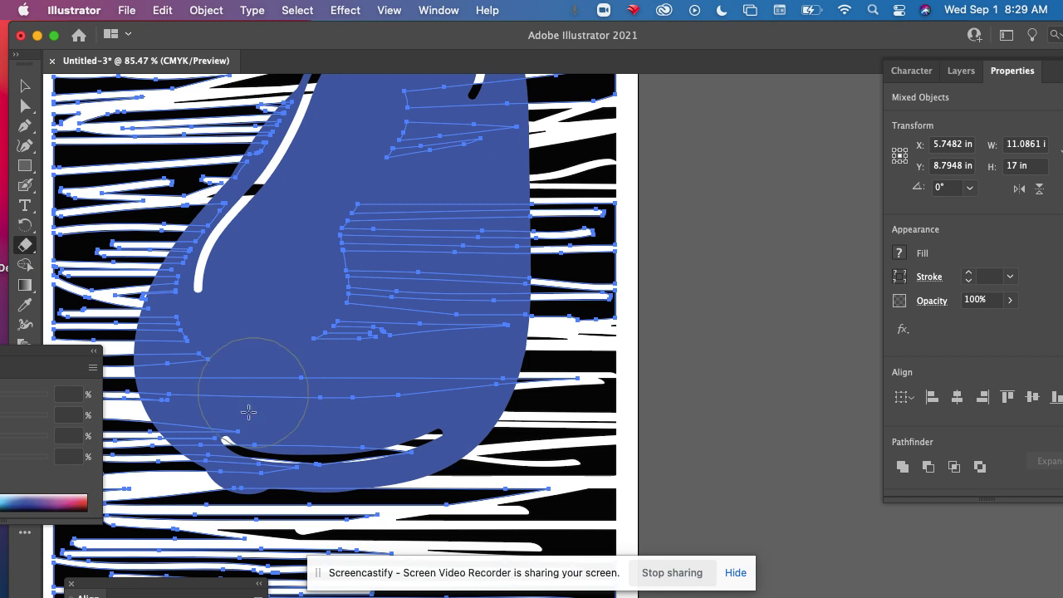
mouse_move(232, 411)
left_mouse_down()
mouse_move(321, 406)
mouse_move(375, 384)
mouse_move(369, 423)
mouse_move(336, 428)
left_mouse_up()
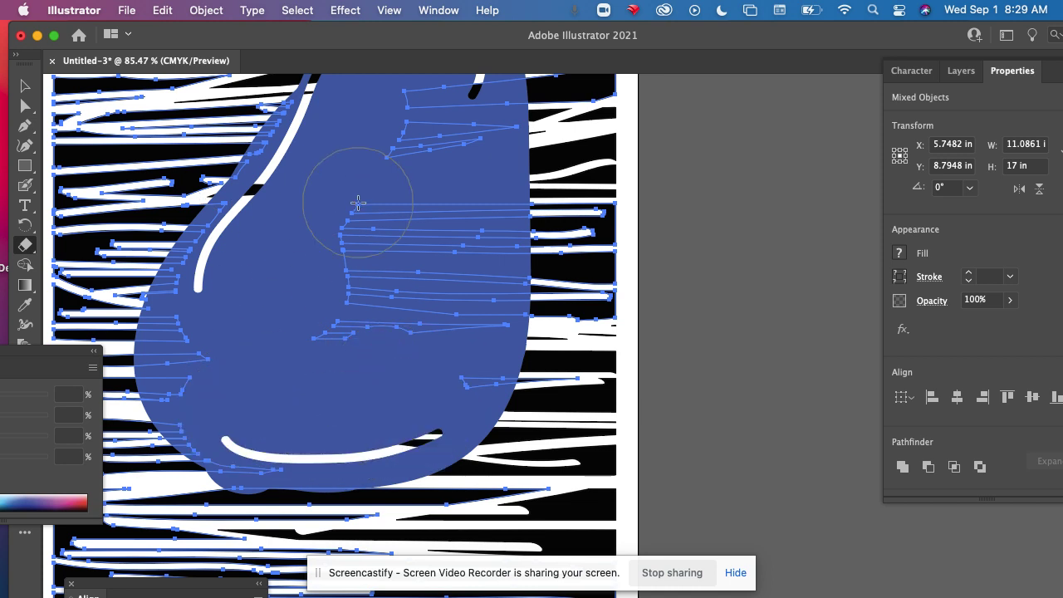
scroll(390, 274, "down", 3)
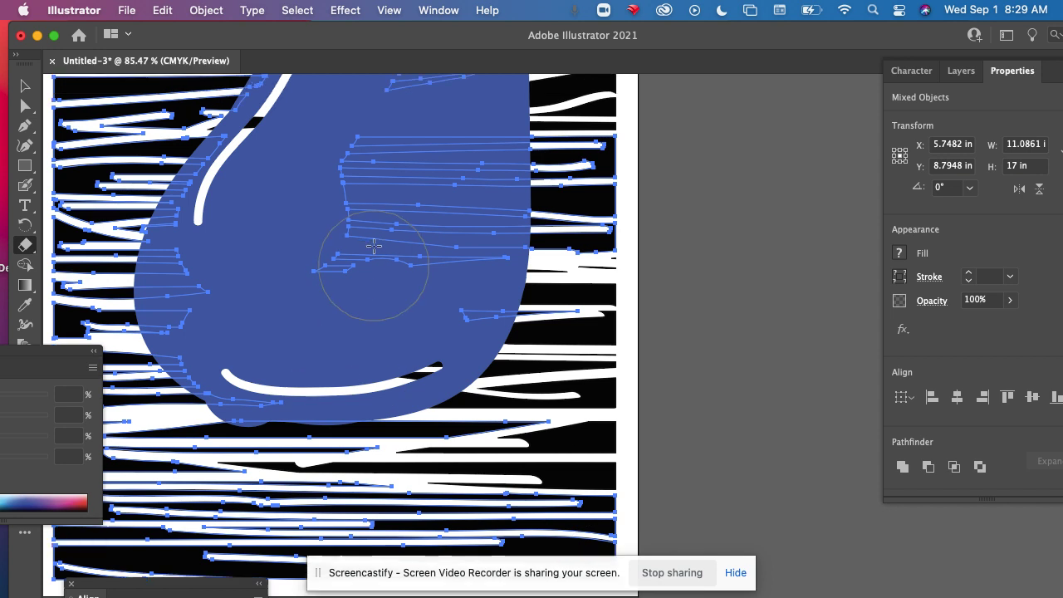
scroll(374, 245, "up", 10)
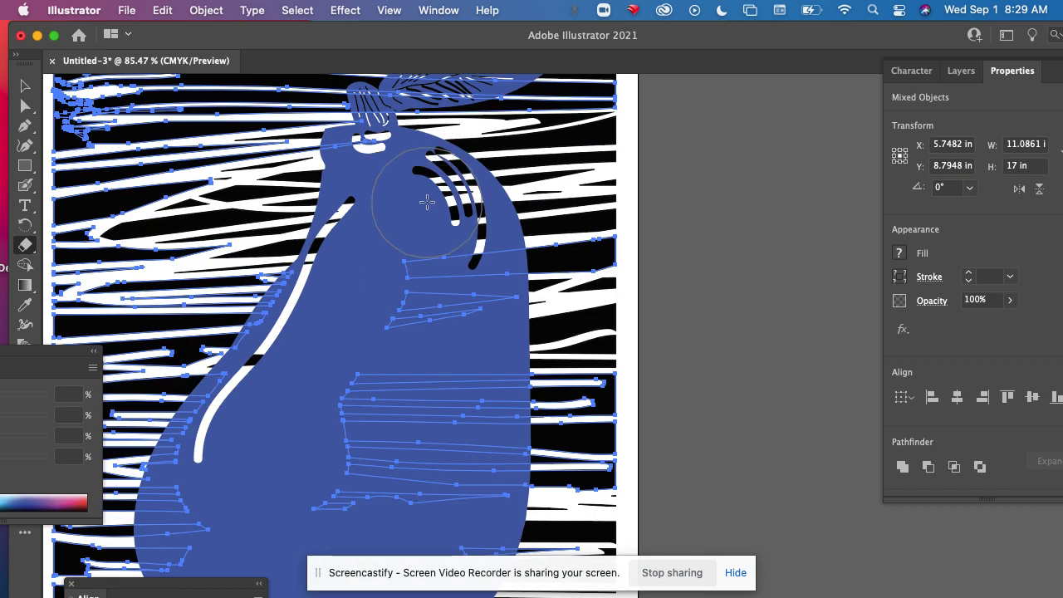
mouse_move(426, 202)
left_mouse_down()
mouse_move(441, 221)
mouse_move(406, 265)
left_mouse_up()
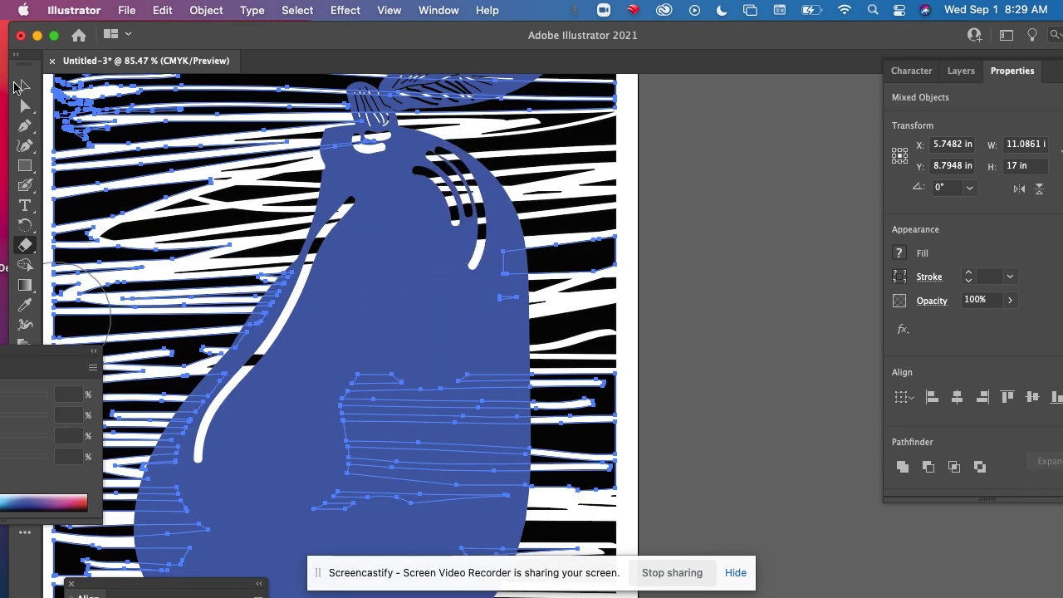
Step: Deselect, try a marquee selection around the artwork, then clear it again
left_click(23, 85)
left_click(773, 313)
scroll(761, 313, "down", 8)
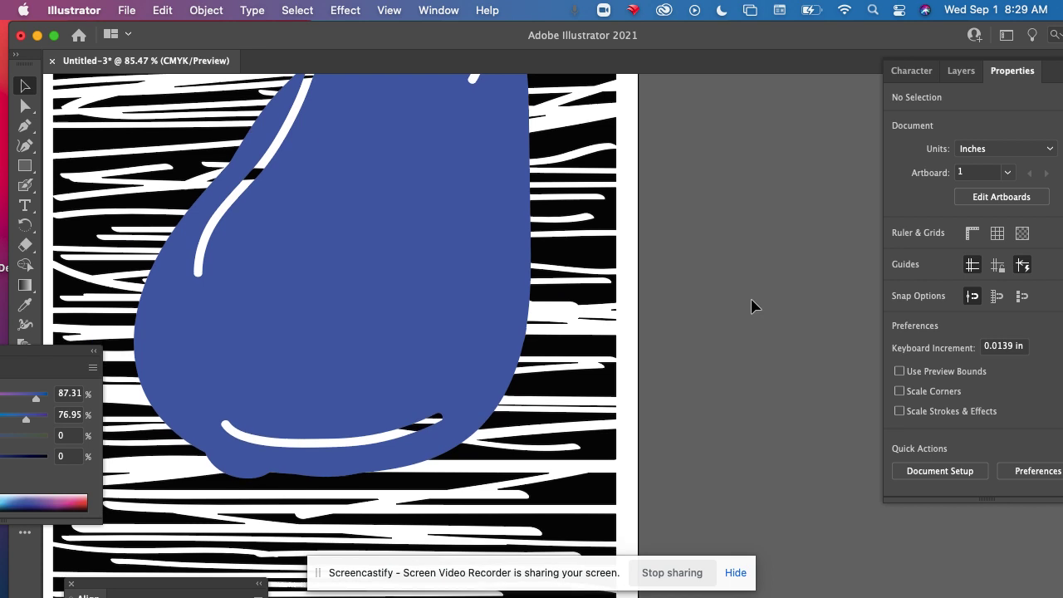
scroll(752, 307, "down", 10)
left_click_drag(608, 430, 713, 52)
left_click(685, 330)
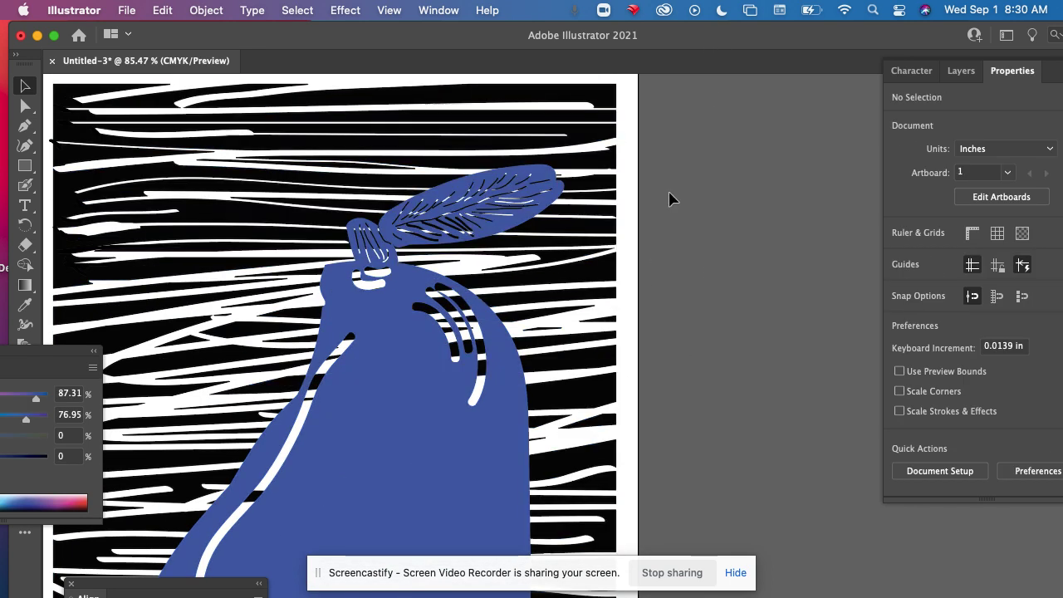
scroll(607, 85, "up", 2)
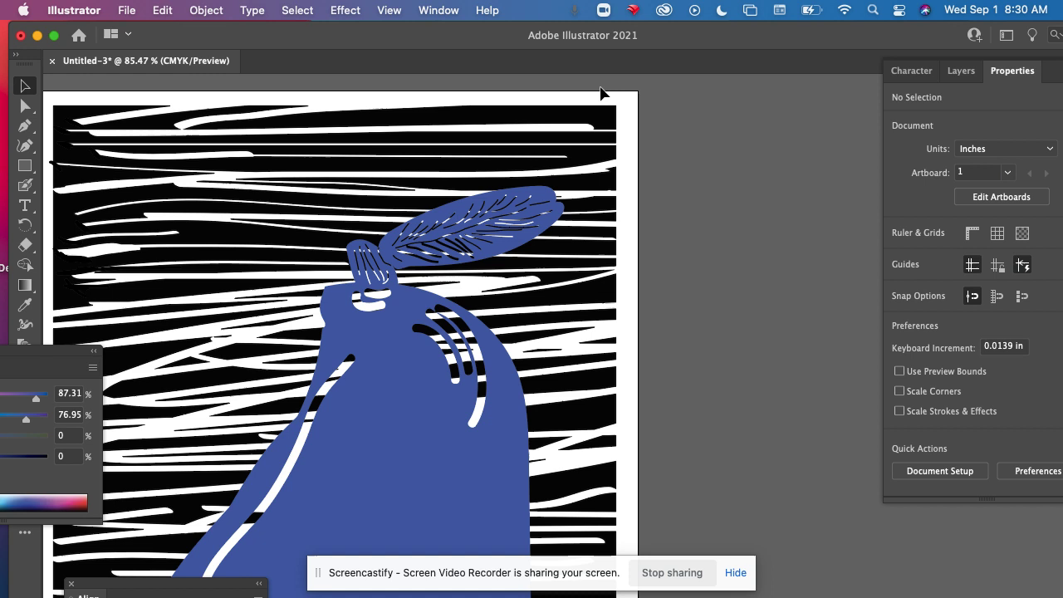
Step: Reselect all and erase strokes over the shoulder's curved marks, undoing one mistaken erase
key("super+a")
scroll(719, 361, "down", 15)
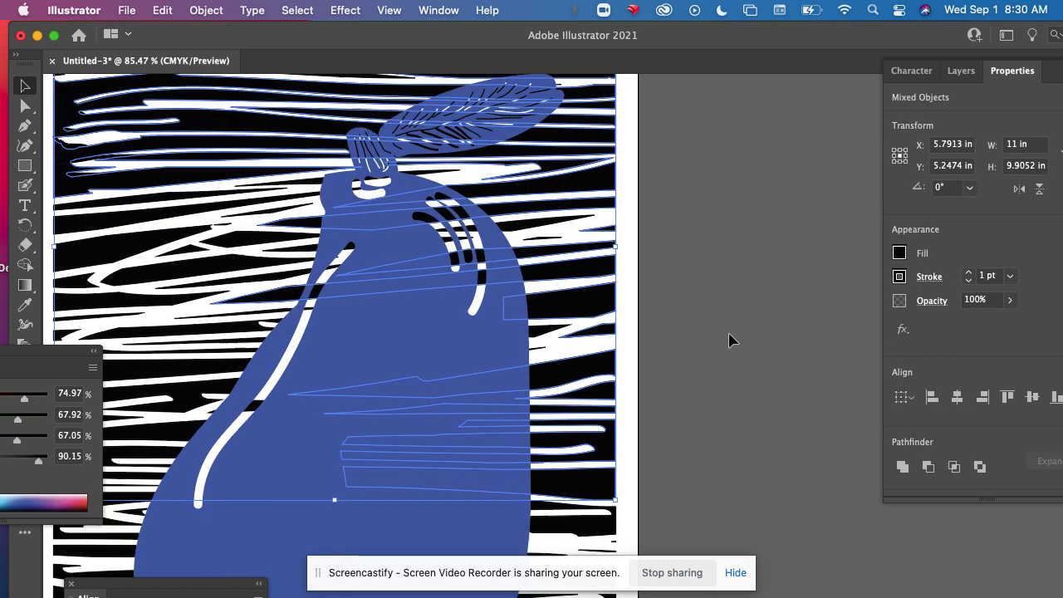
scroll(689, 312, "up", 8)
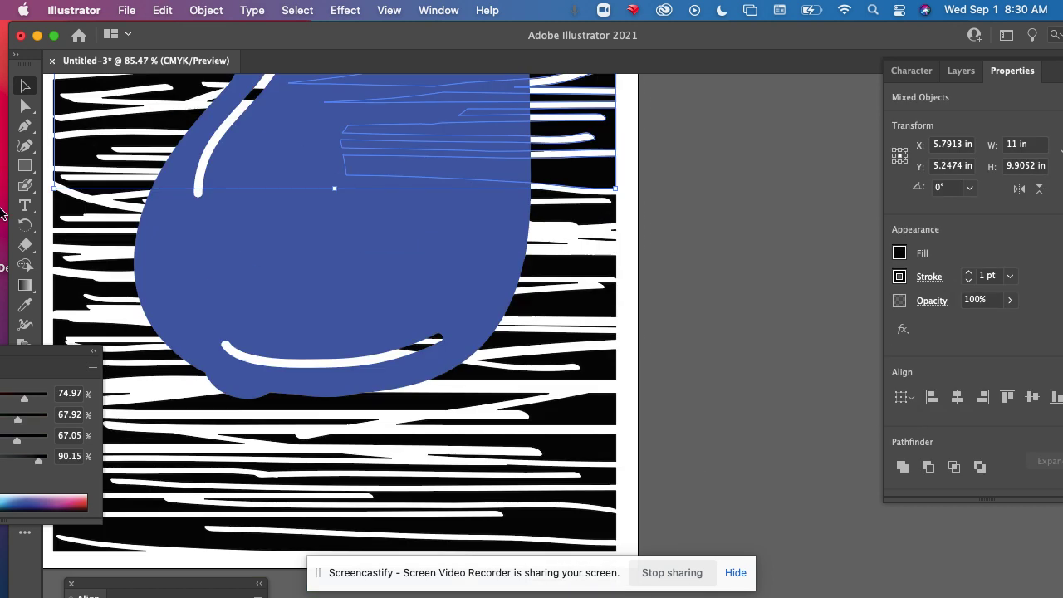
scroll(232, 201, "up", 8)
left_click(25, 244)
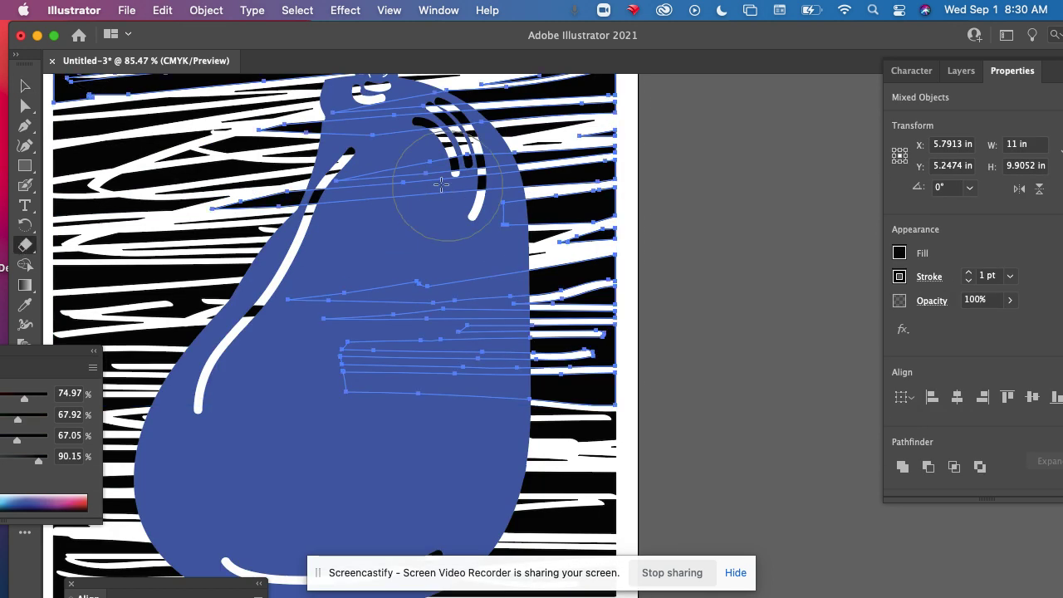
left_click_drag(435, 148, 465, 213)
key("super+z")
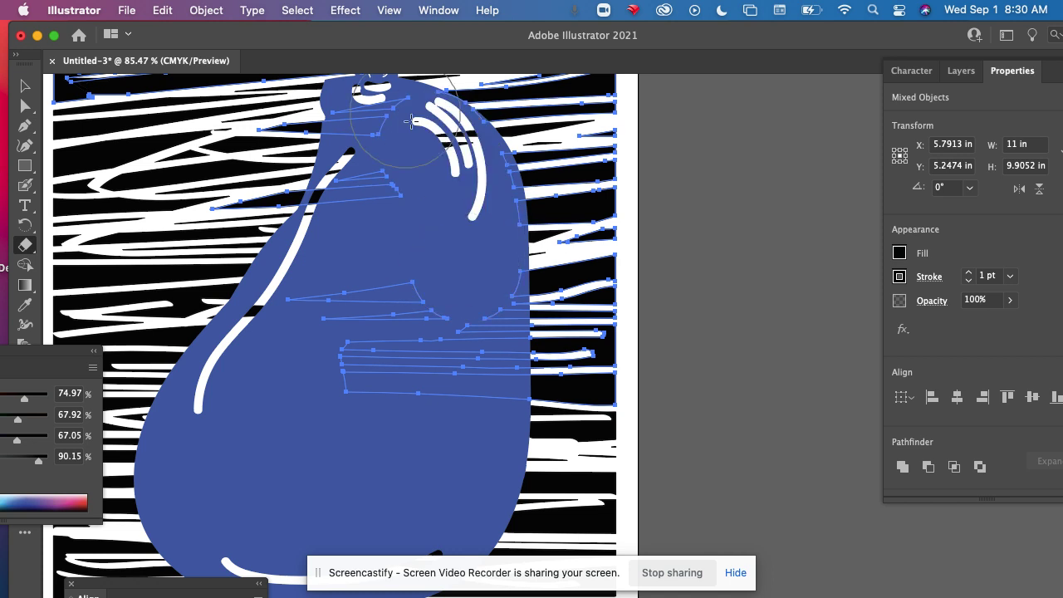
mouse_move(416, 116)
left_mouse_down()
mouse_move(422, 158)
mouse_move(294, 176)
left_mouse_up()
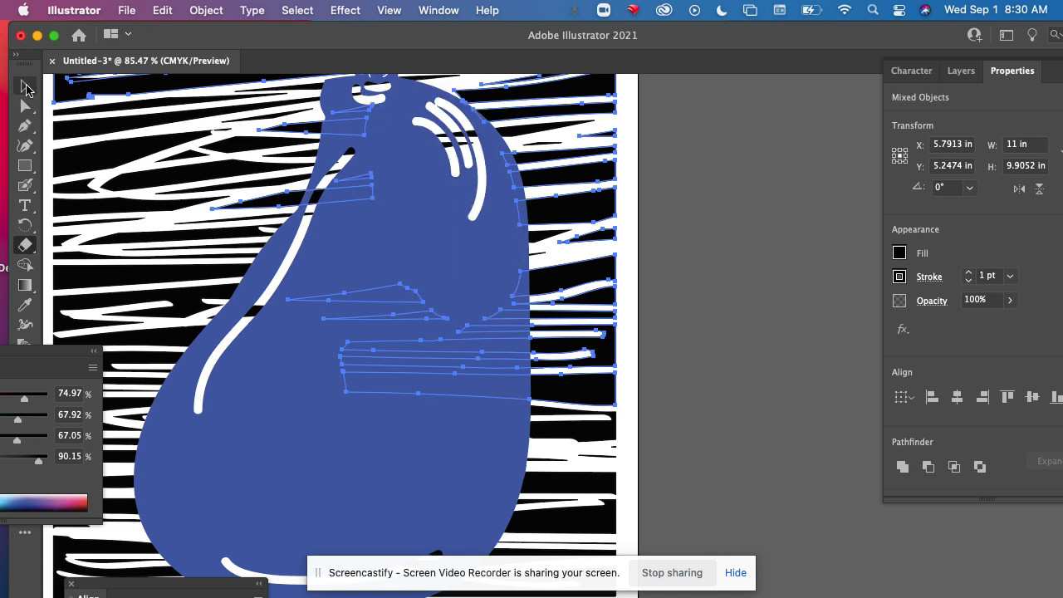
left_click(24, 85)
left_click(710, 178)
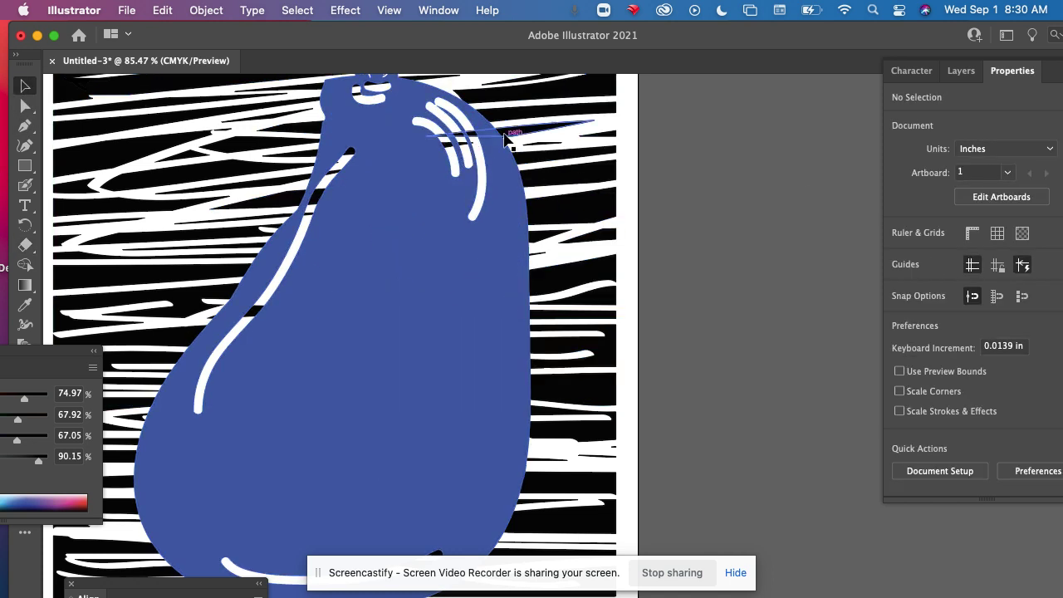
Step: Select two leftover thin strokes on the shoulder and erase them where they cross the arcs
scroll(507, 140, "up", 5)
left_click(425, 146)
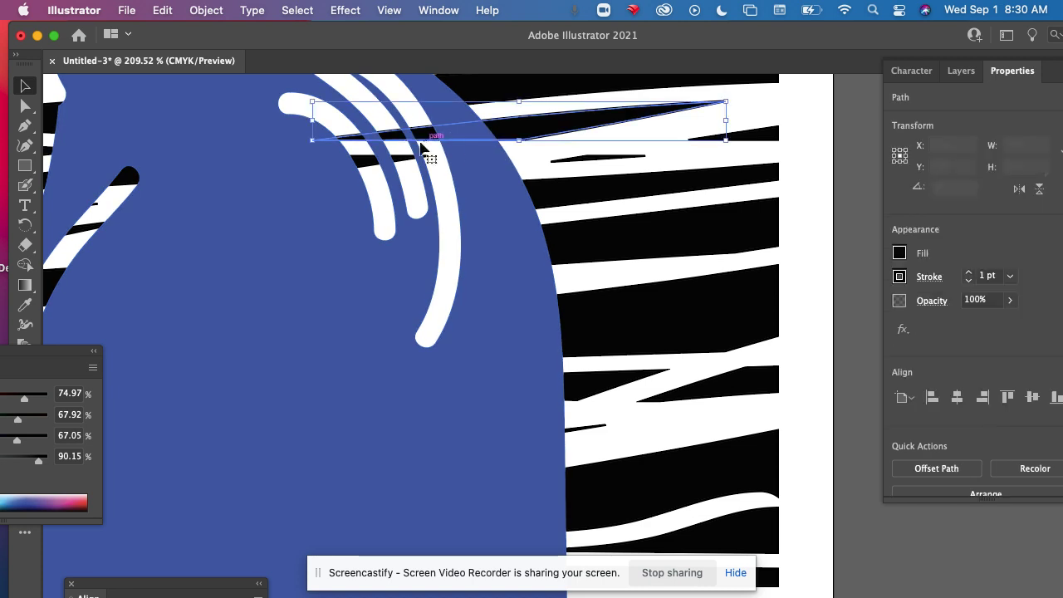
left_click(373, 163, "shift")
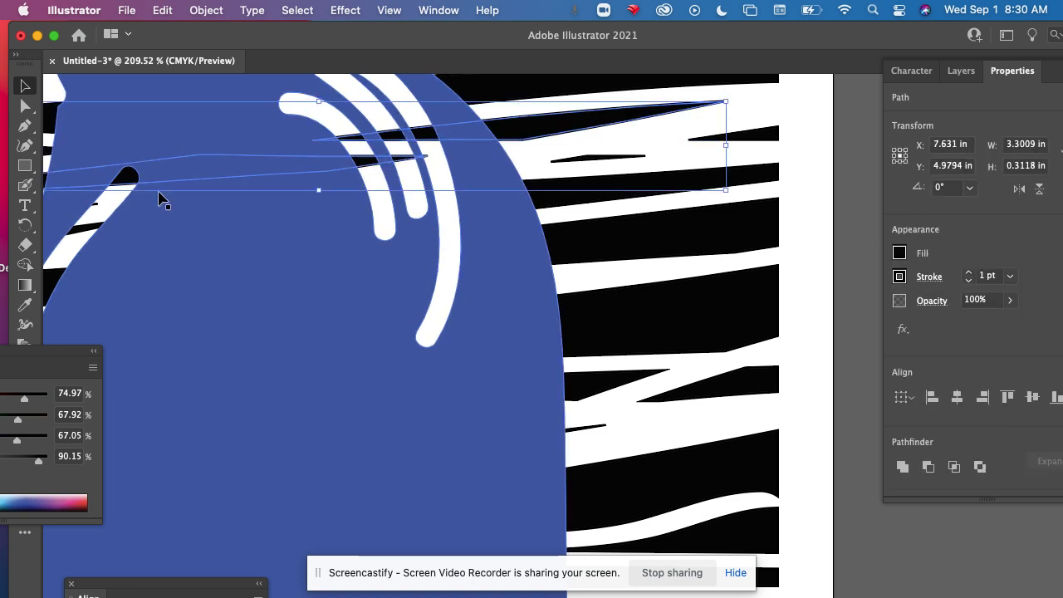
left_click(26, 246)
left_click_drag(360, 177, 339, 203)
scroll(371, 285, "down", 5)
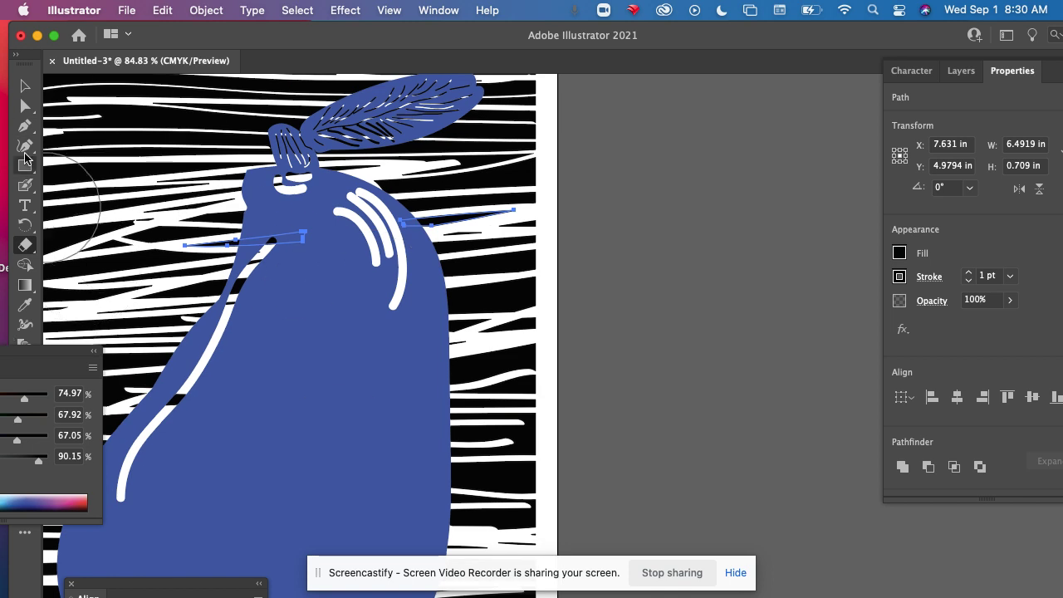
Step: Add the pear to the selection and dismiss its context menu unused
left_click(25, 87)
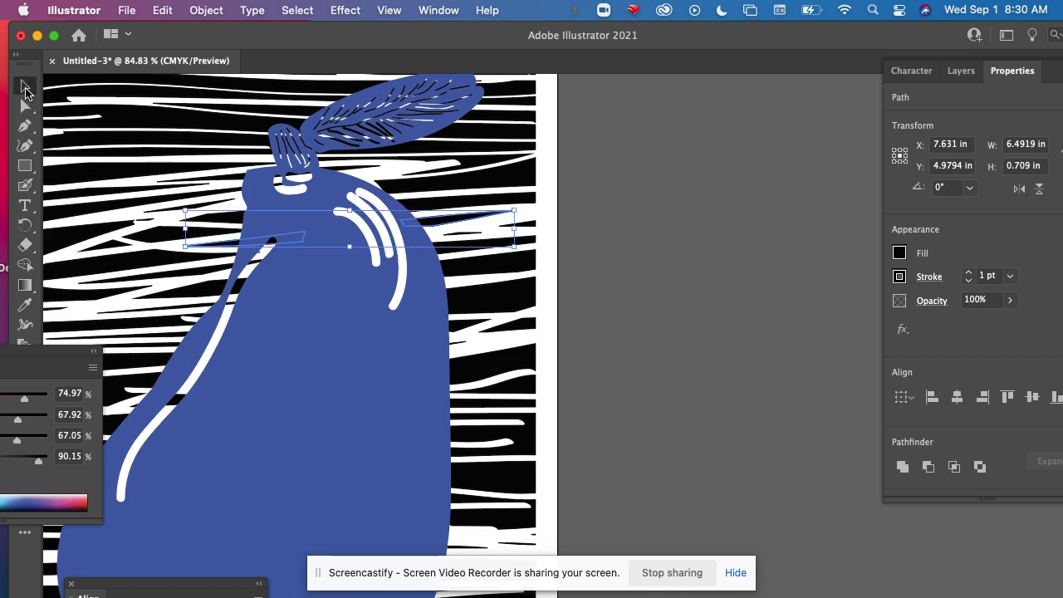
left_click(238, 289, "shift")
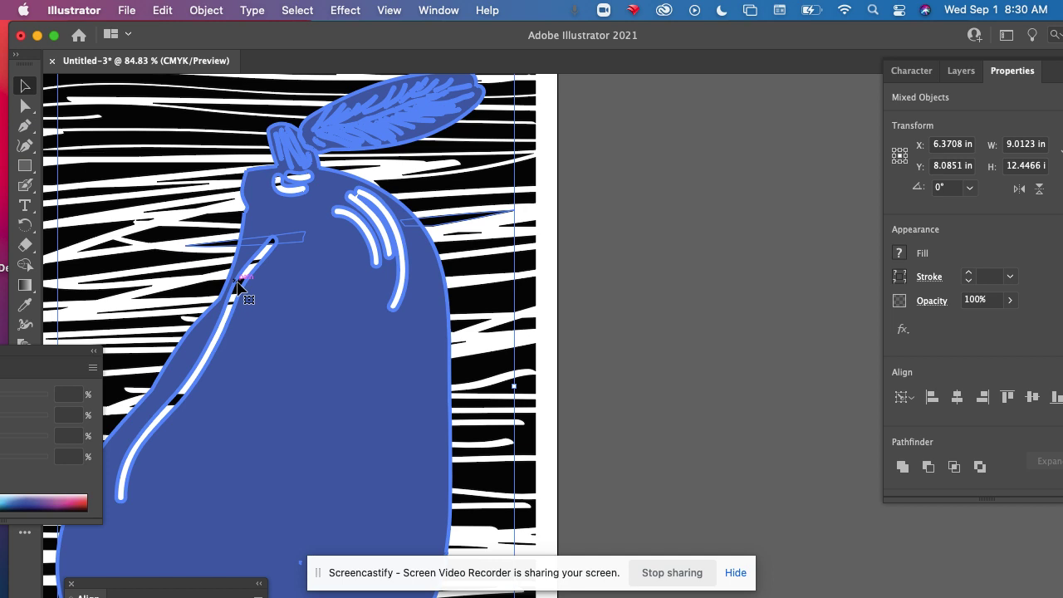
right_click(238, 289)
left_click(263, 294)
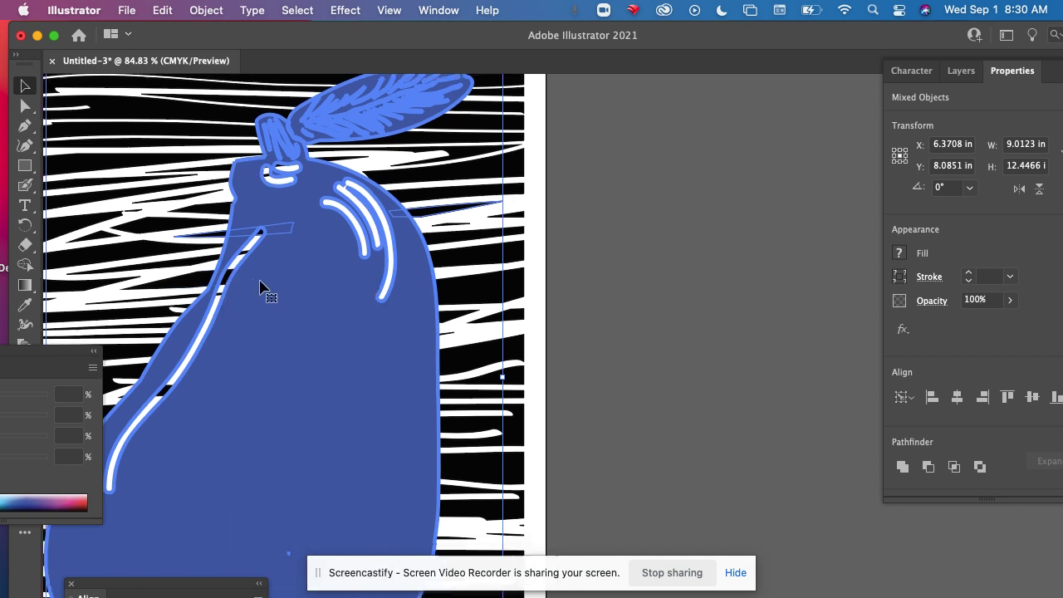
Step: Select five stray stripe paths crossing the pear's left, upper and lower edges
scroll(260, 287, "up", 5)
left_click(155, 273)
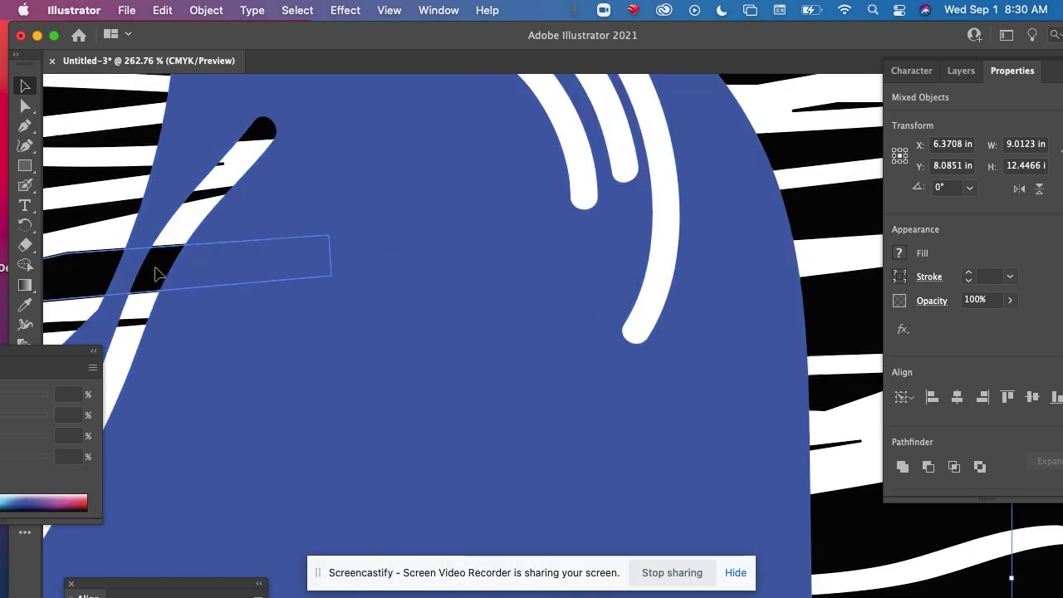
left_click(239, 134, "shift")
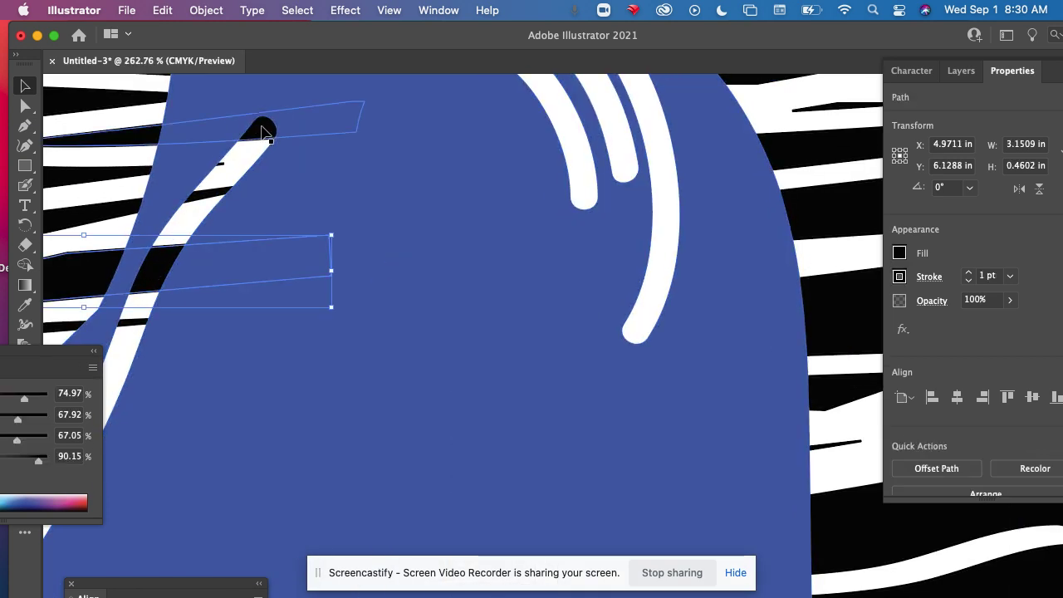
left_click(207, 205, "shift")
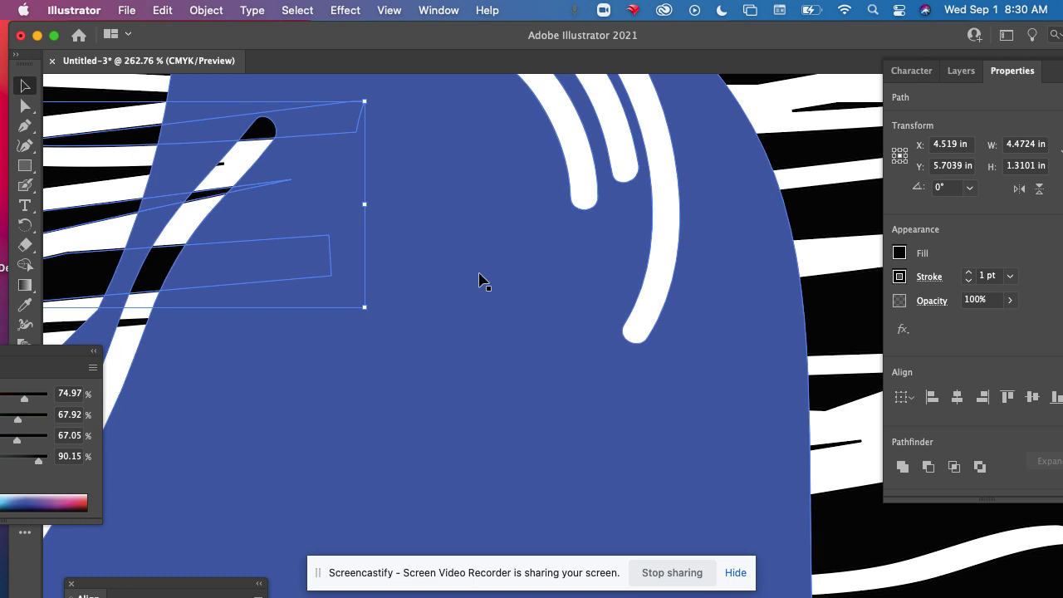
left_click(133, 329, "shift")
scroll(318, 318, "down", 10)
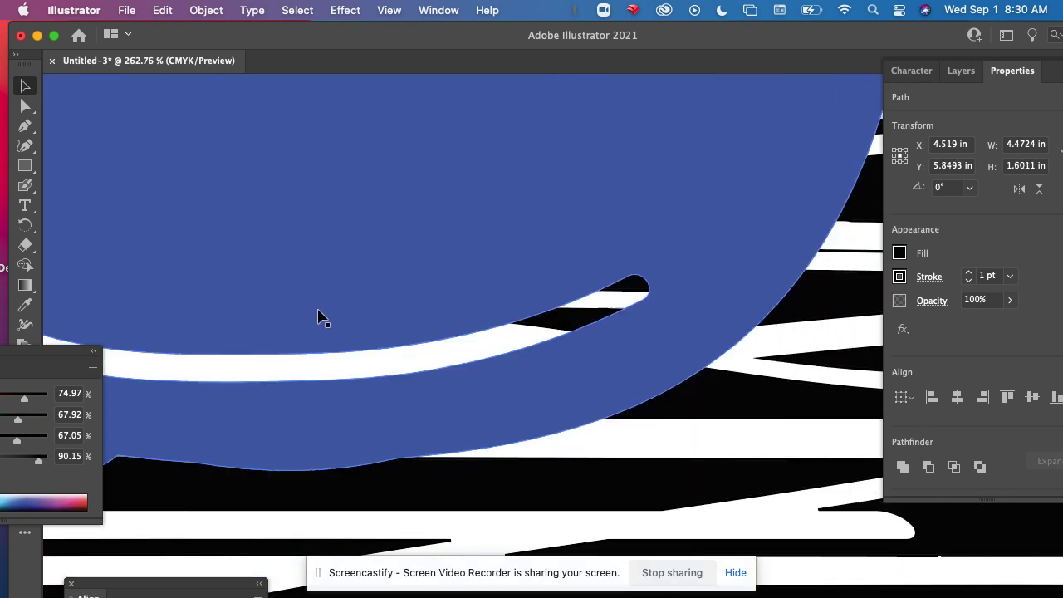
left_click(571, 325, "shift")
scroll(568, 320, "left", 5)
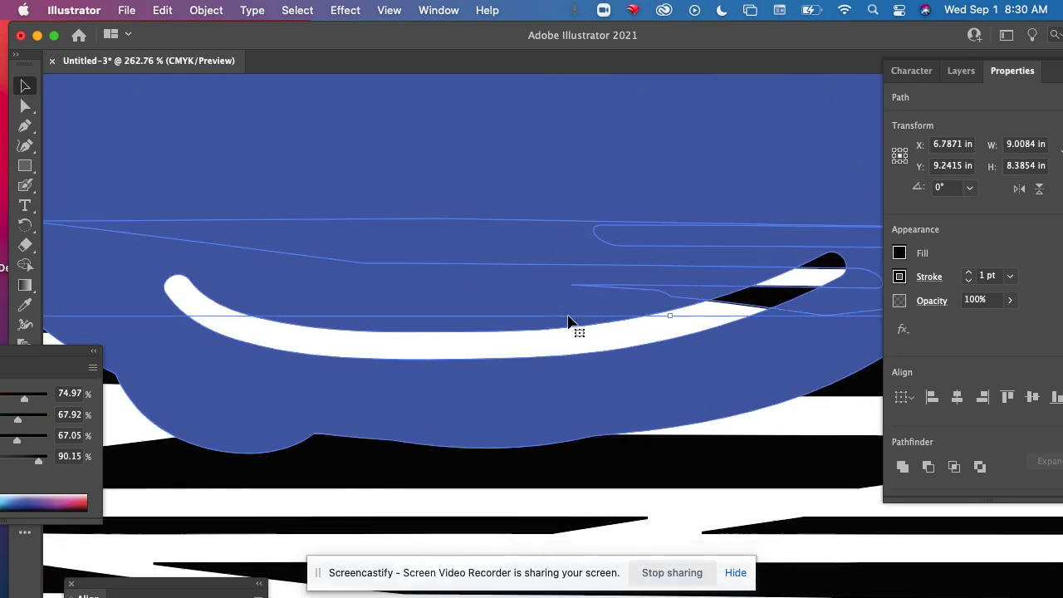
scroll(568, 320, "down", 8)
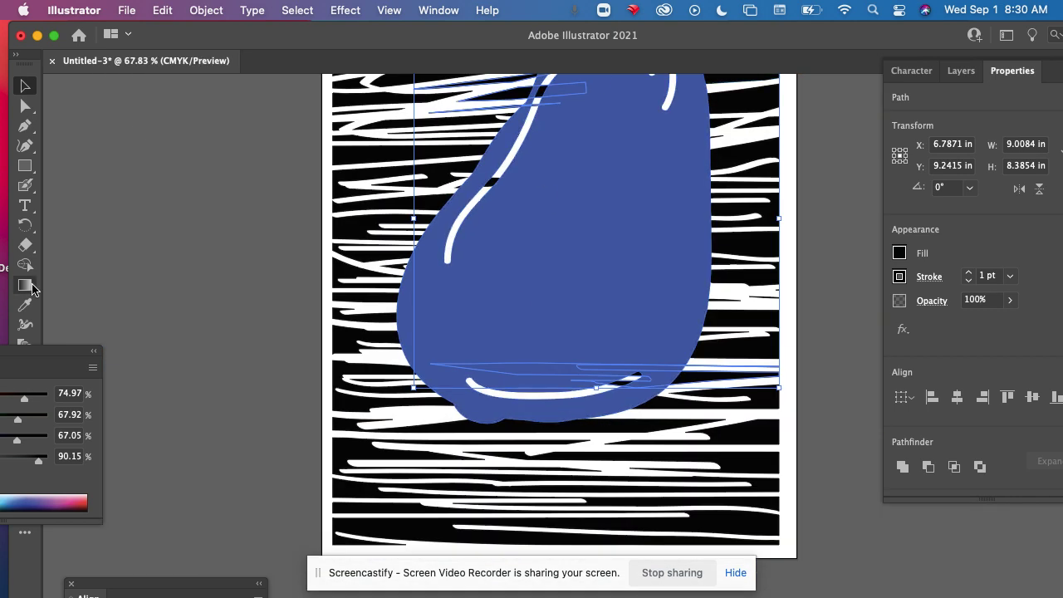
left_click(27, 248)
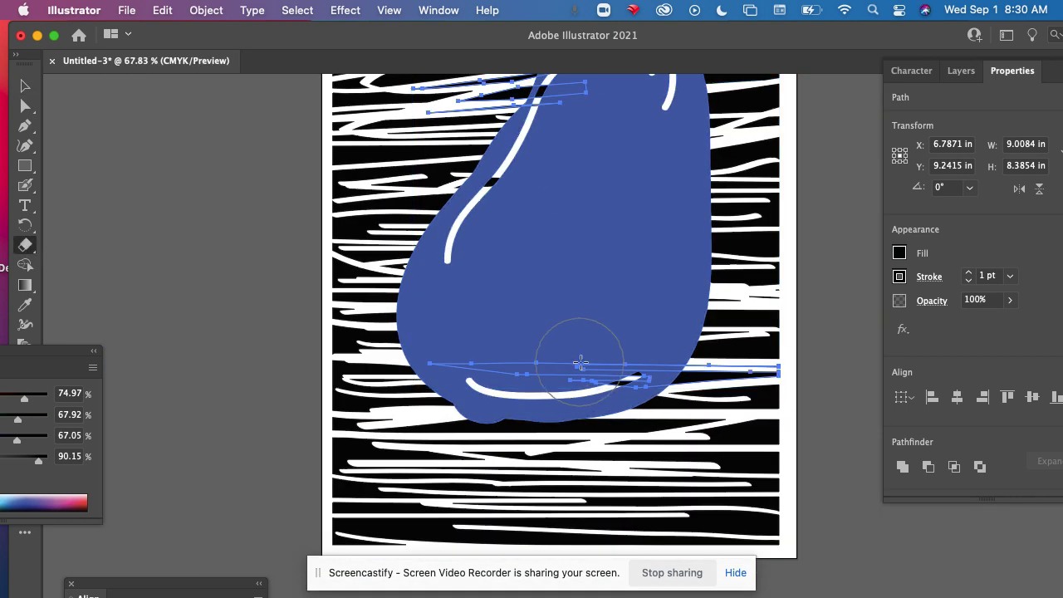
Step: Erase the stripe pieces overlapping the pear's lower edge and top
left_click_drag(581, 360, 604, 360)
left_click_drag(541, 161, 495, 265)
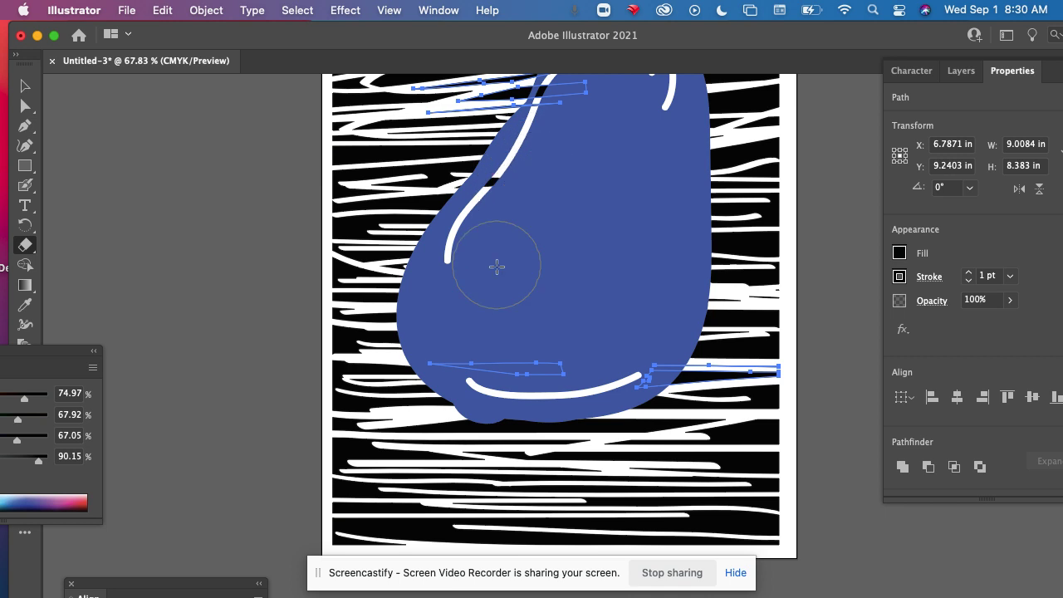
scroll(557, 240, "up", 2)
scroll(598, 141, "up", 8)
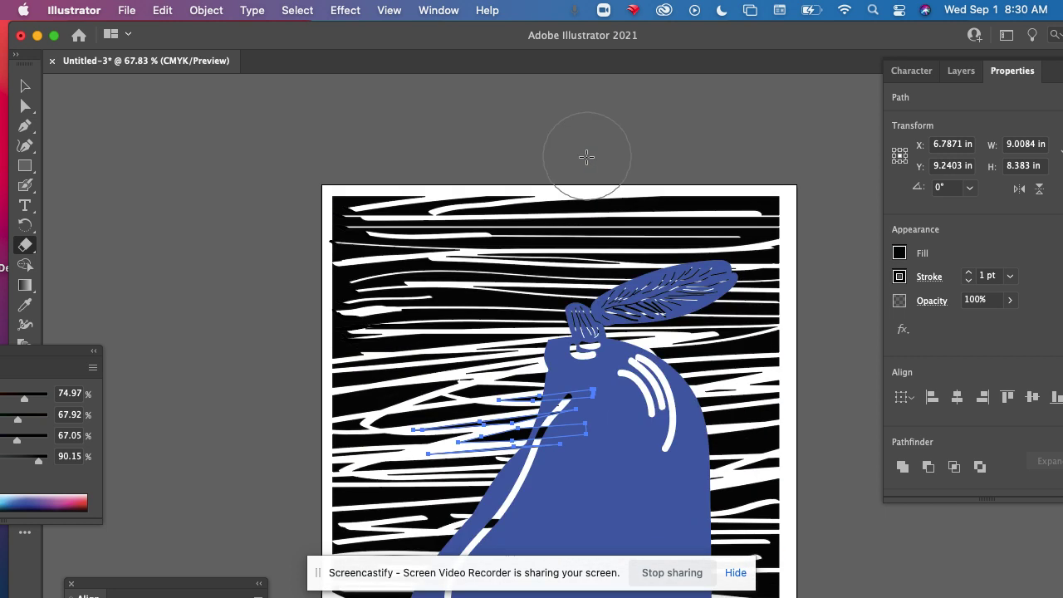
left_click_drag(592, 397, 572, 456)
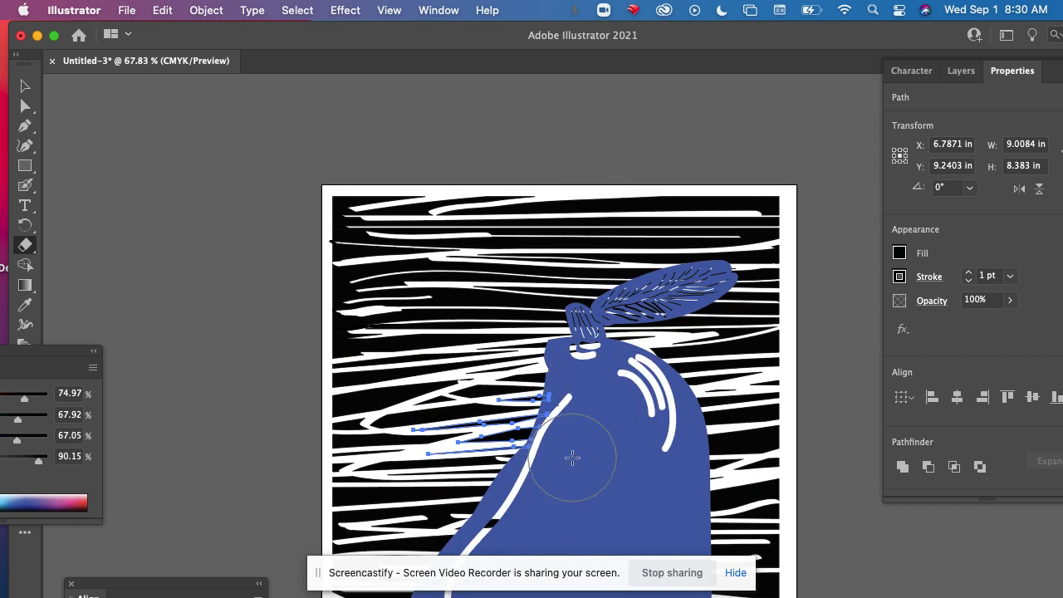
Step: Trim the end of the long thin stripe where it touches the pear's stem
left_click(25, 85)
left_click(166, 268)
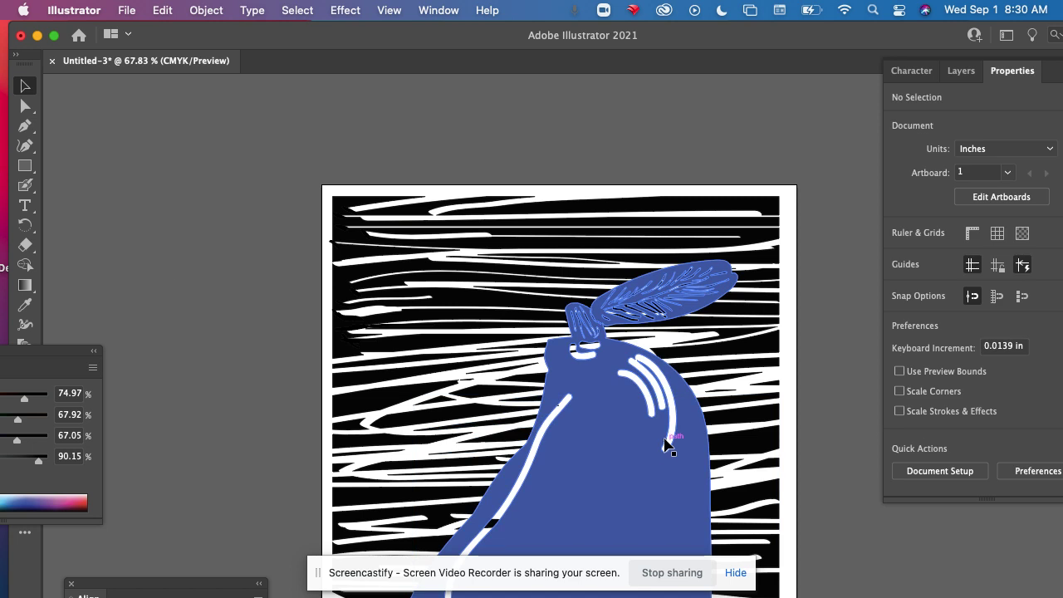
scroll(586, 363, "up", 5)
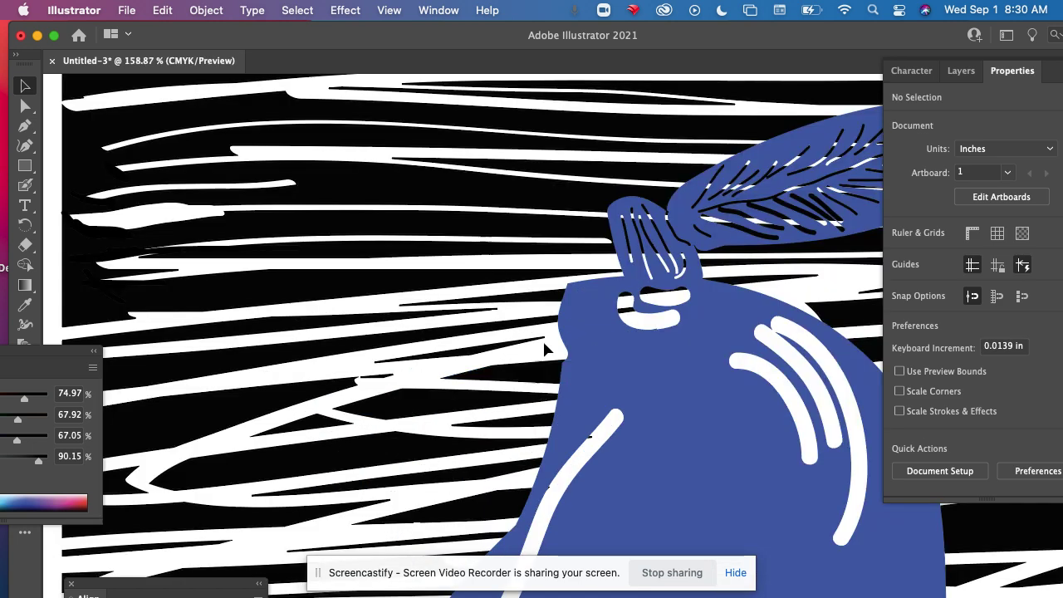
left_click(624, 313)
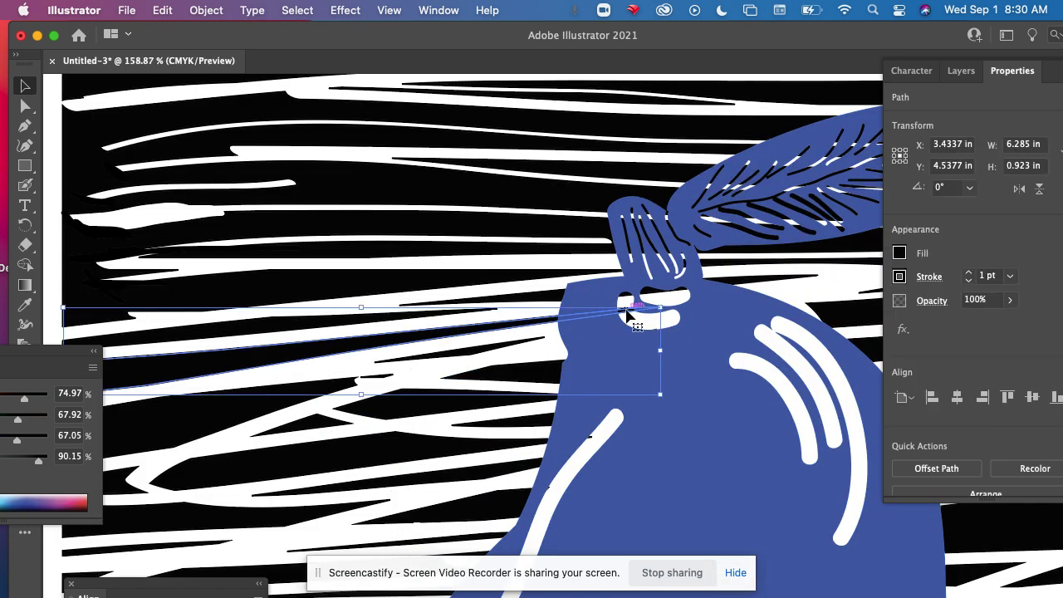
left_click(25, 245)
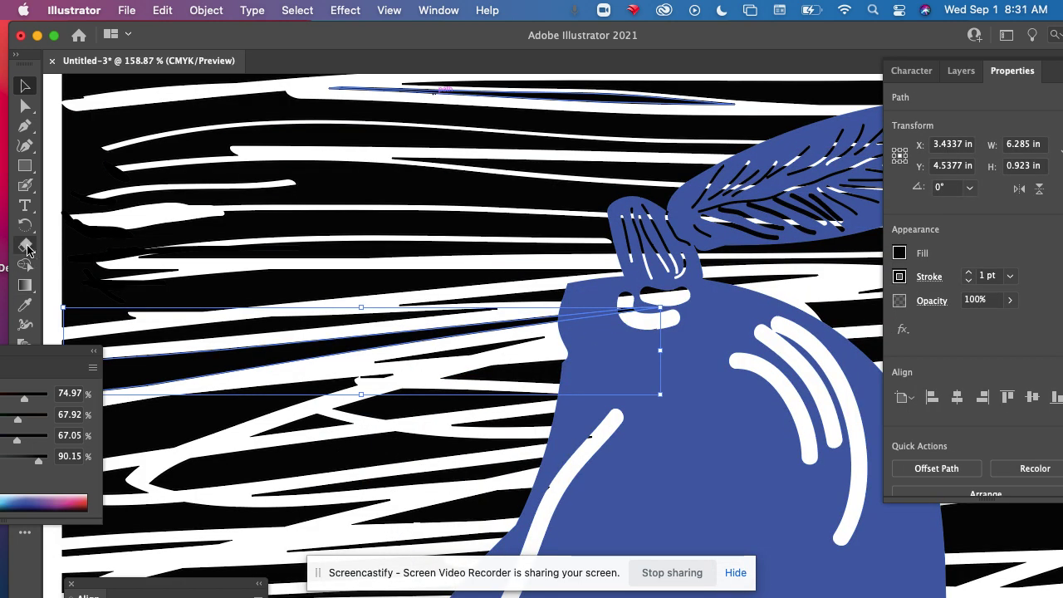
left_click_drag(678, 384, 660, 378)
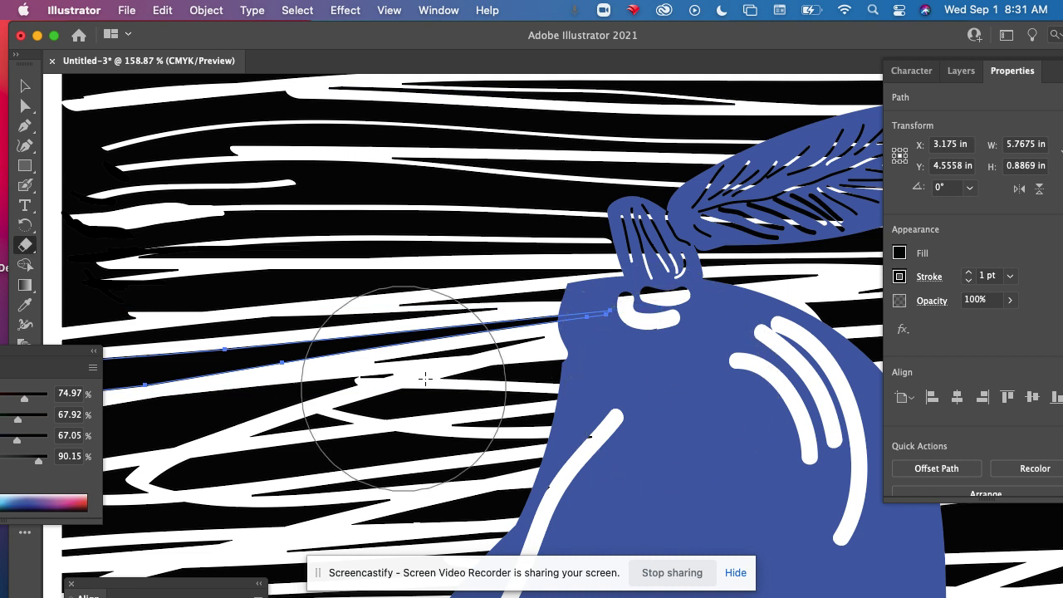
Step: With a smaller eraser, cut a gap in the thin stripe crossing the stem
left_click(25, 85)
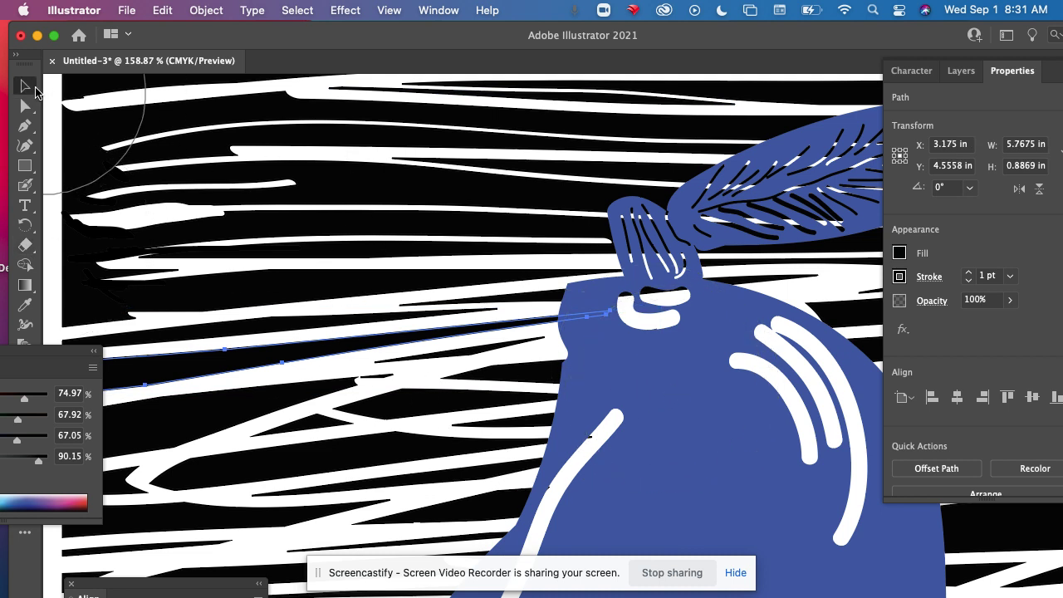
left_click(656, 297)
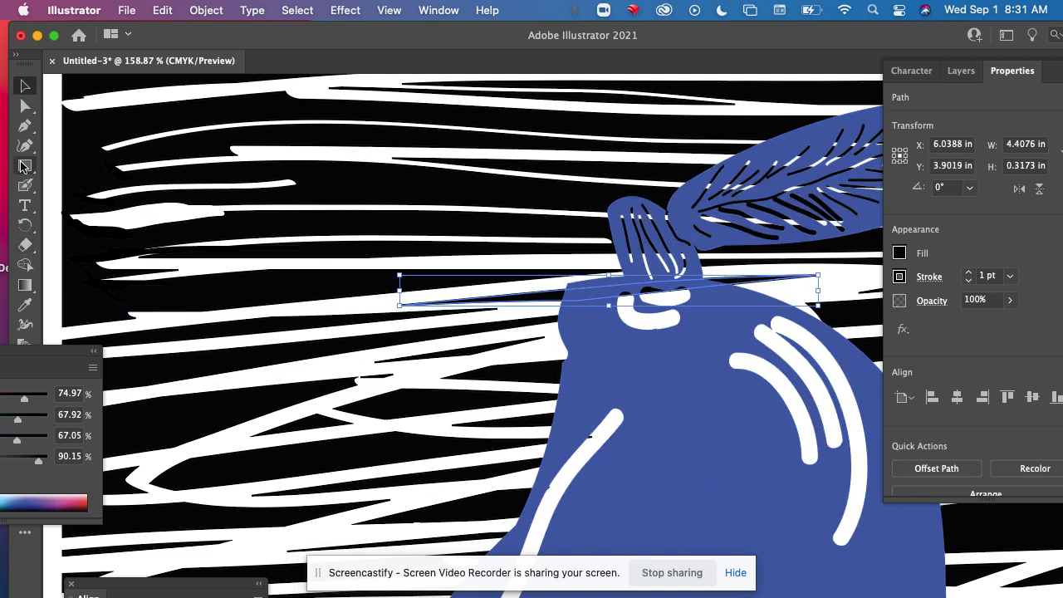
left_click(25, 185)
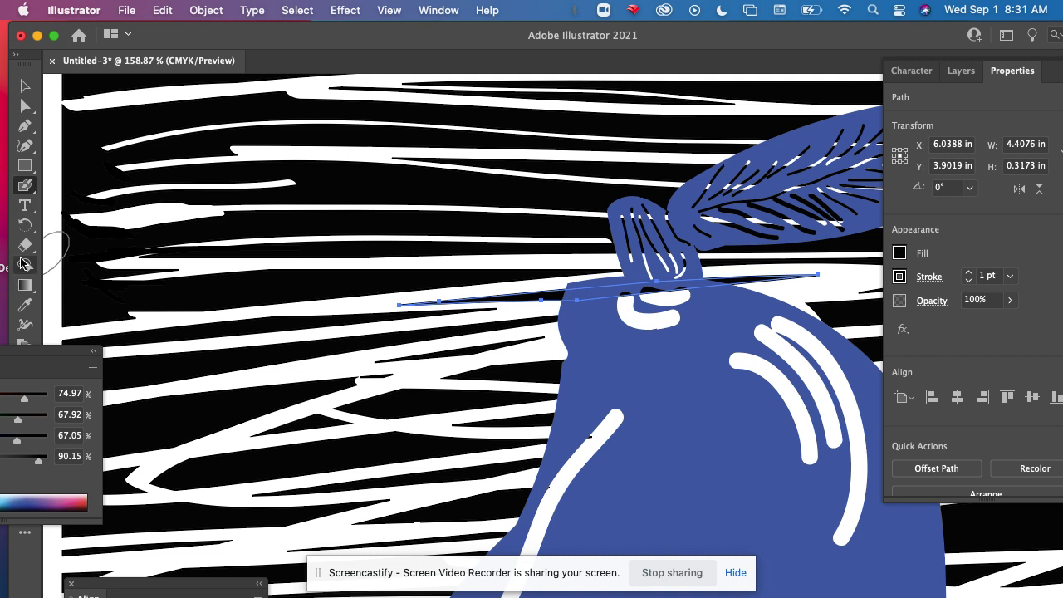
left_click(25, 244)
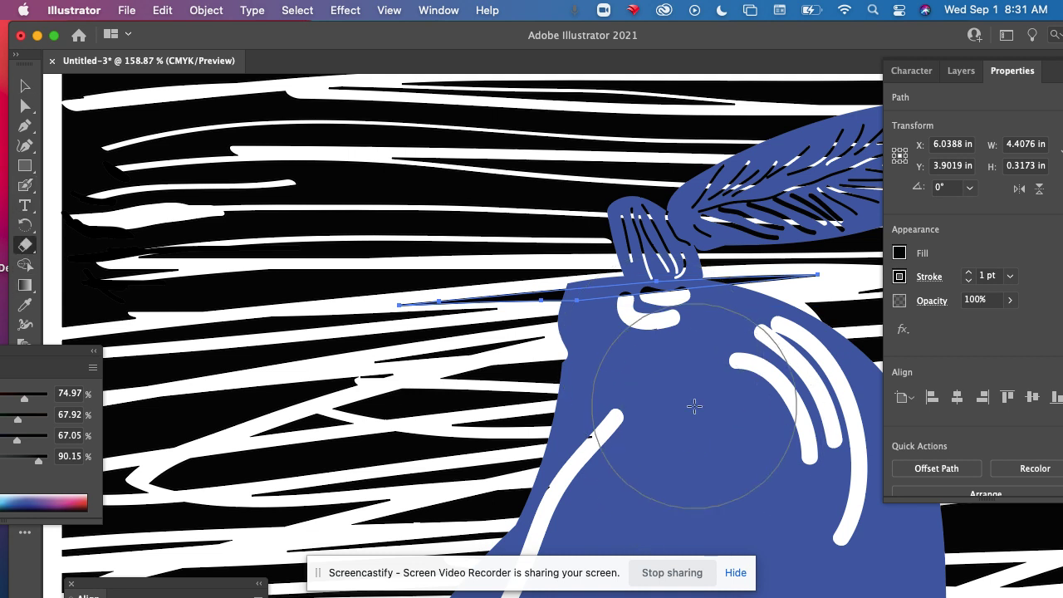
key("[")
key("[")
key("[")
key("[")
key("[")
left_click(667, 315)
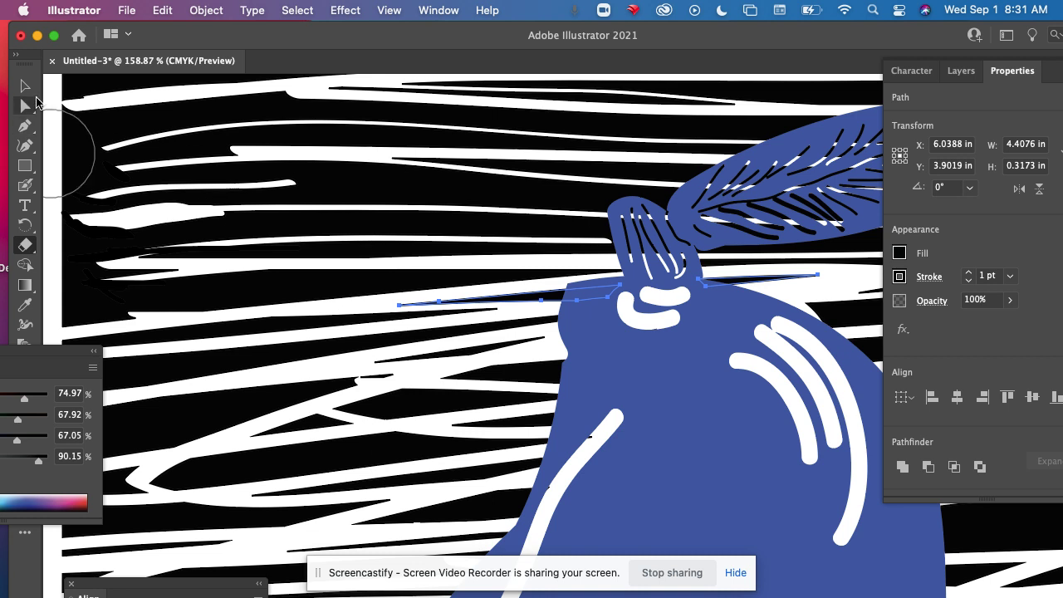
Step: Erase the white scribble strokes lying over the leaf and down the stem
left_click(25, 85)
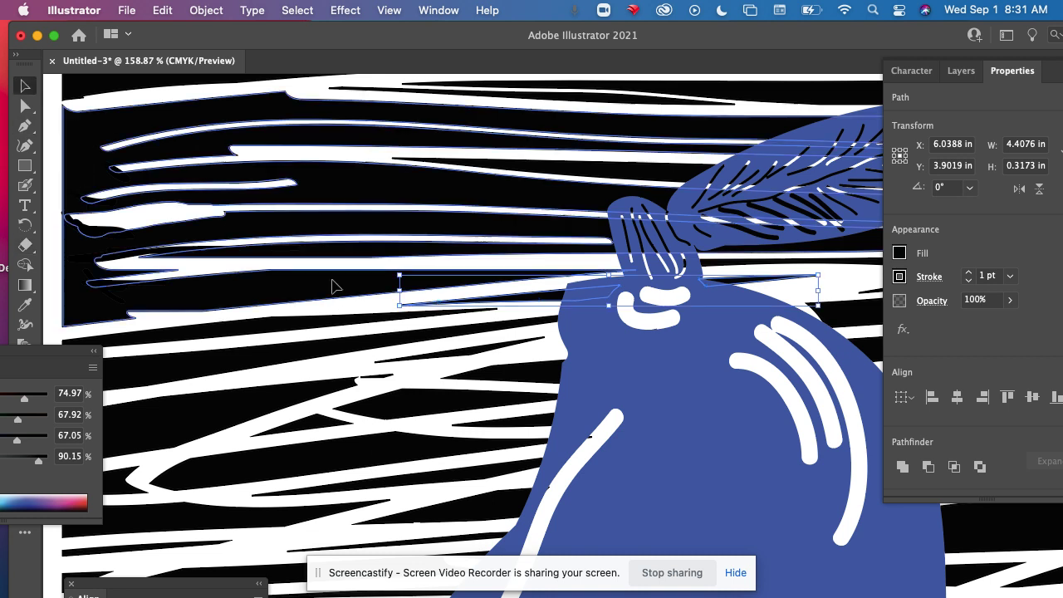
left_click(561, 256)
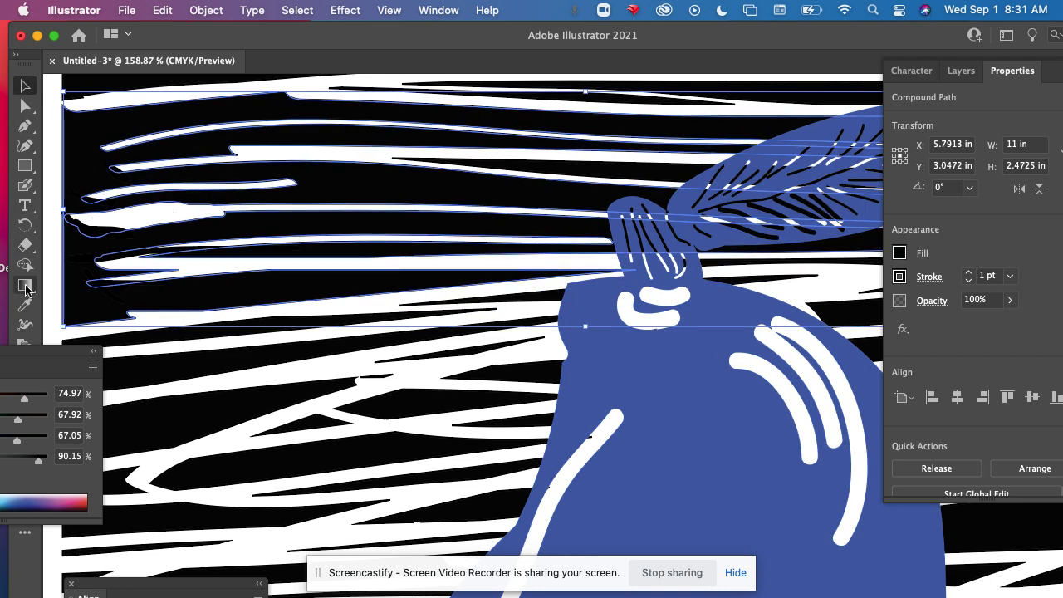
left_click(25, 245)
left_click_drag(747, 203, 768, 204)
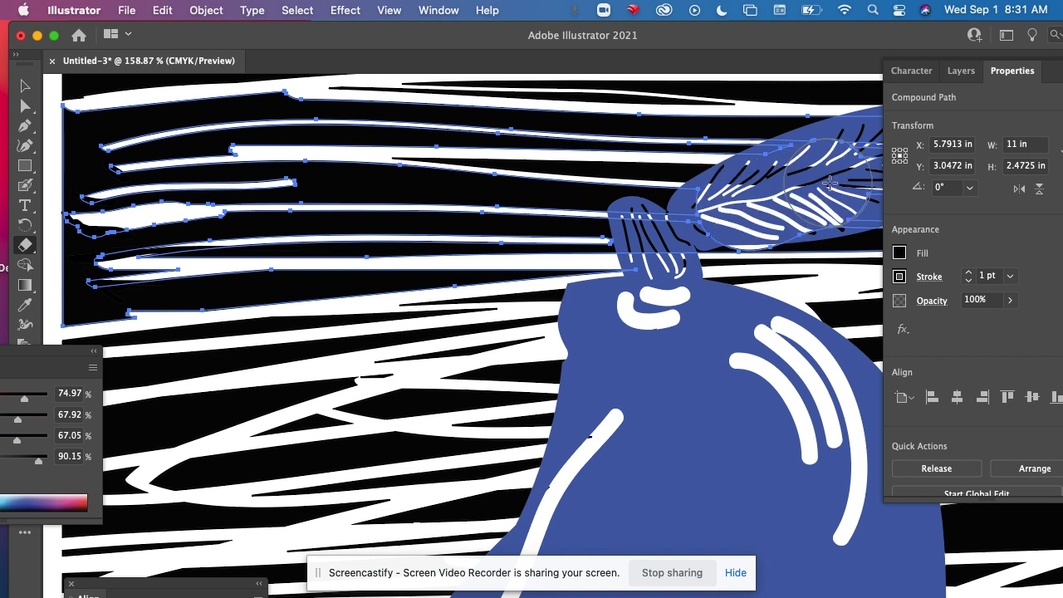
scroll(805, 258, "right", 5)
scroll(805, 257, "up", 2)
scroll(809, 254, "right", 2)
scroll(810, 253, "up", 2)
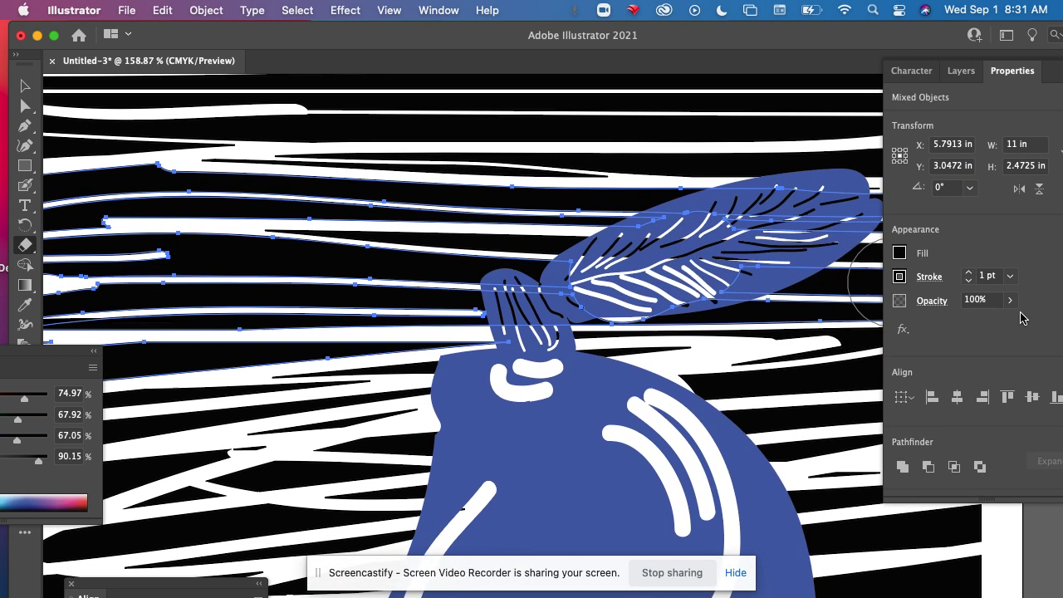
left_click_drag(687, 253, 826, 211)
mouse_move(730, 249)
left_mouse_down()
mouse_move(641, 265)
mouse_move(586, 299)
mouse_move(588, 277)
left_mouse_up()
left_click_drag(519, 311, 543, 374)
mouse_move(508, 284)
left_mouse_down()
mouse_move(504, 304)
mouse_move(550, 371)
left_mouse_up()
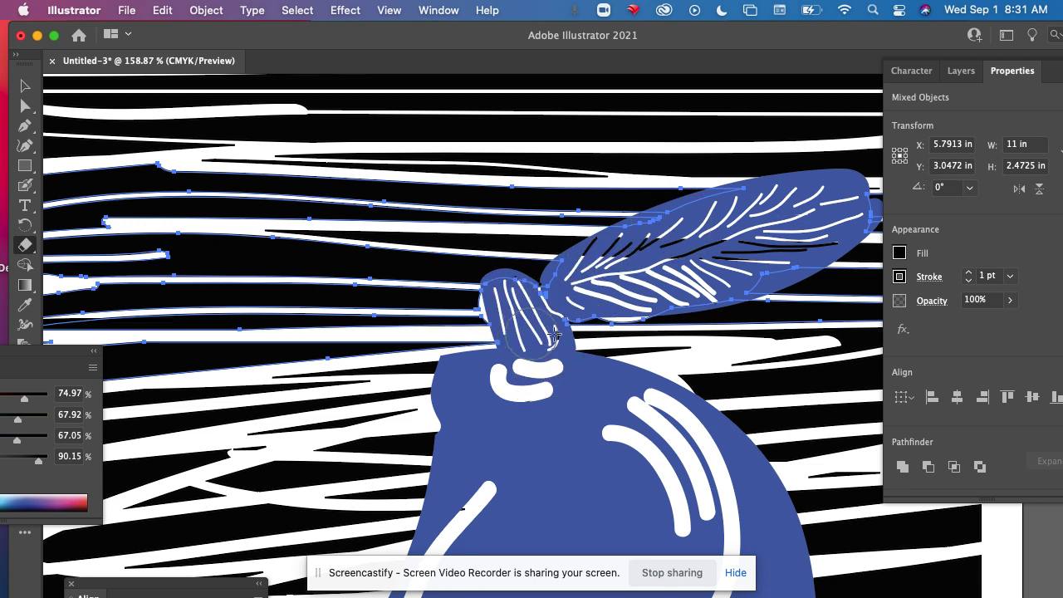
Step: Erase the thin stripe where it crosses the leaf
left_click(25, 85)
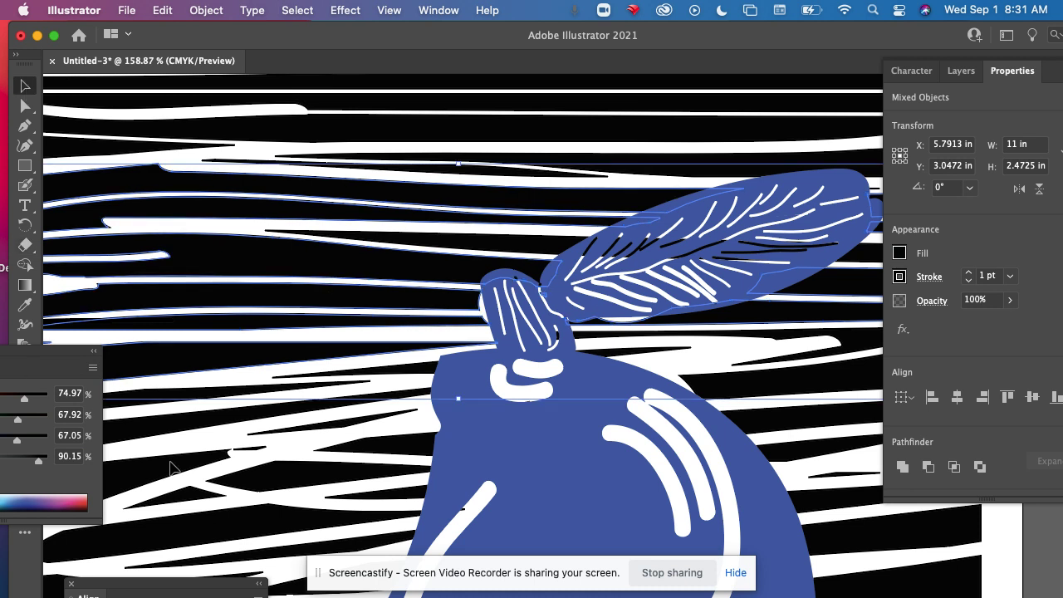
scroll(830, 137, "right", 5)
left_click(857, 254)
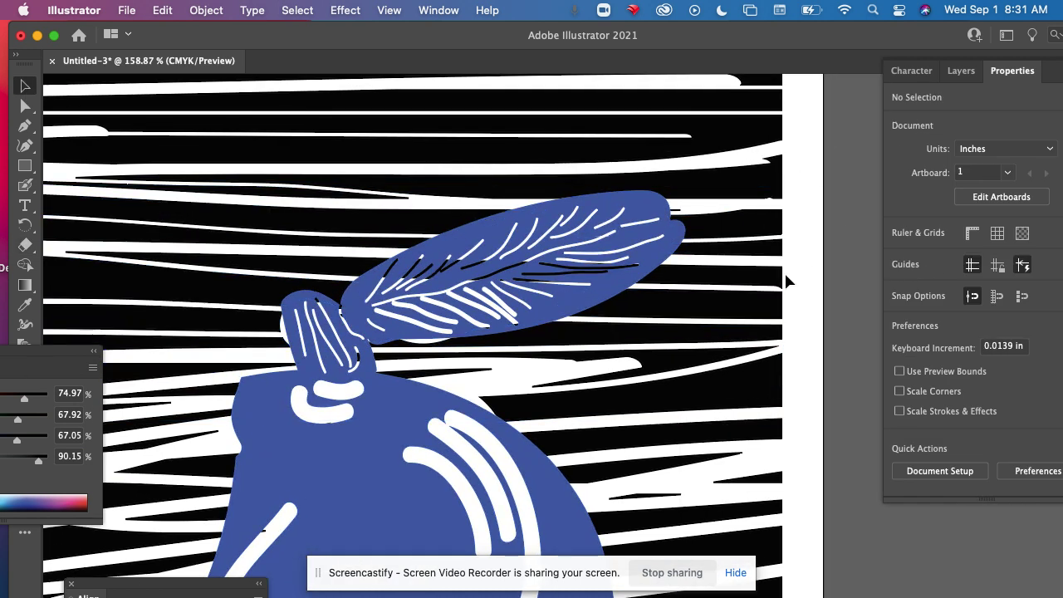
left_click(771, 279)
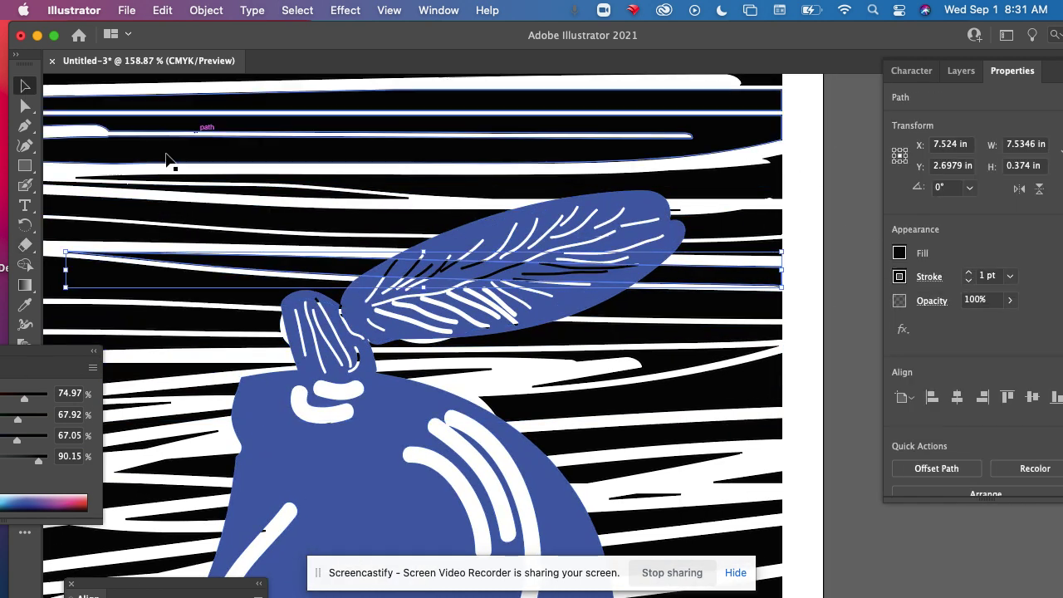
left_click(23, 247)
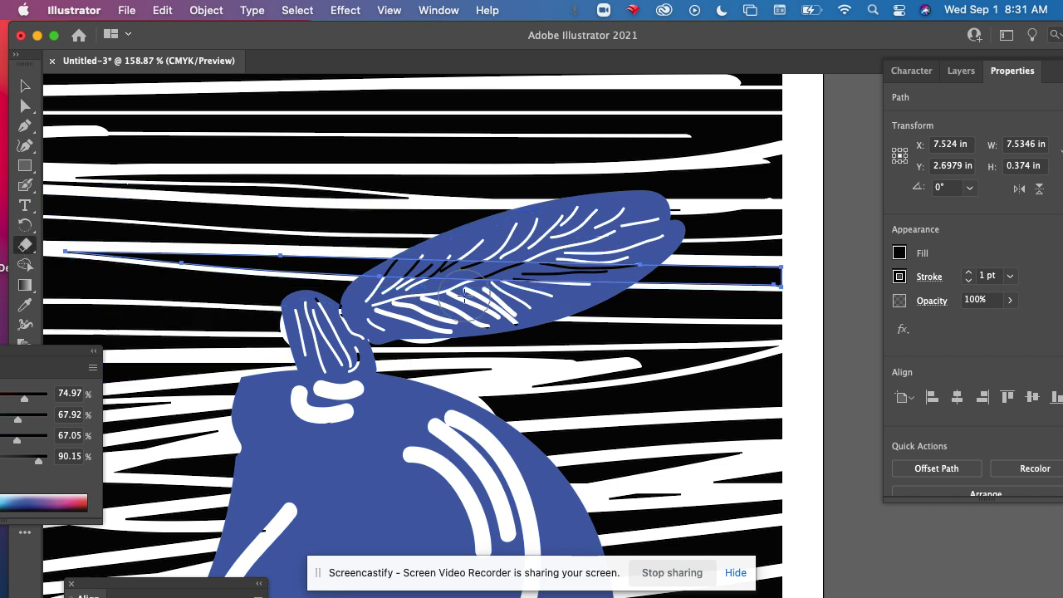
mouse_move(374, 292)
left_mouse_down()
mouse_move(631, 270)
mouse_move(605, 266)
mouse_move(629, 254)
left_mouse_up()
left_click_drag(397, 289, 434, 291)
scroll(429, 290, "down", 8)
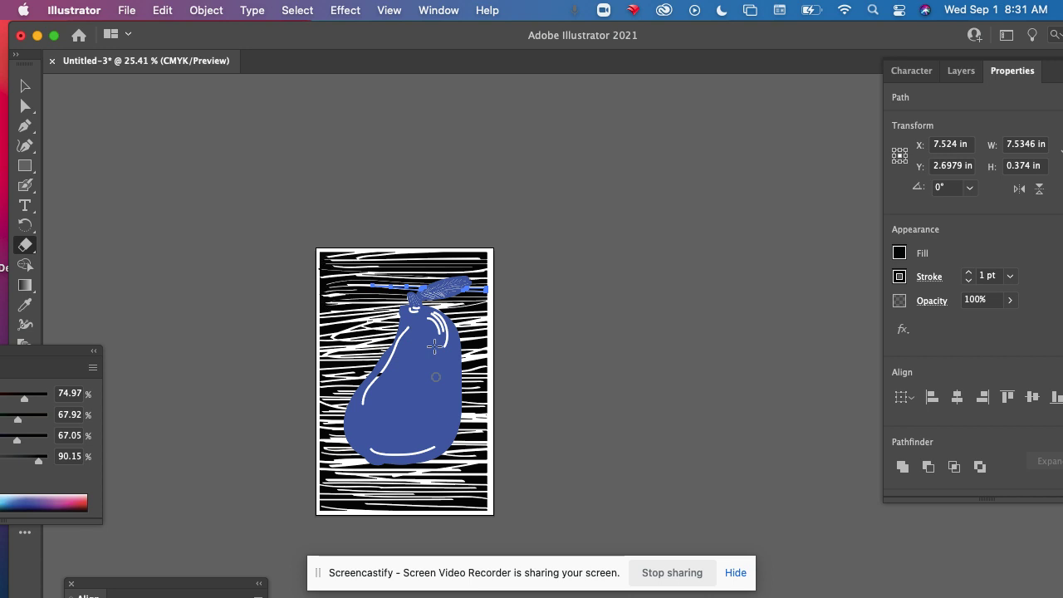
Step: Deselect everything, zoom around the pear, and switch to the Magic Wand (Y)
left_click(25, 86)
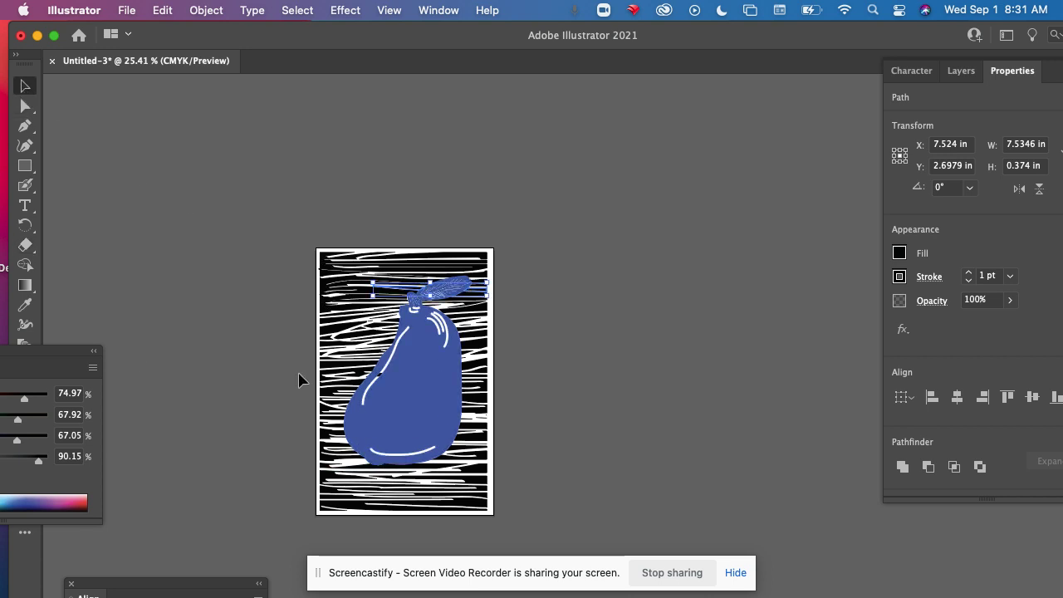
left_click(207, 370)
scroll(207, 370, "up", 5)
scroll(207, 370, "down", 5)
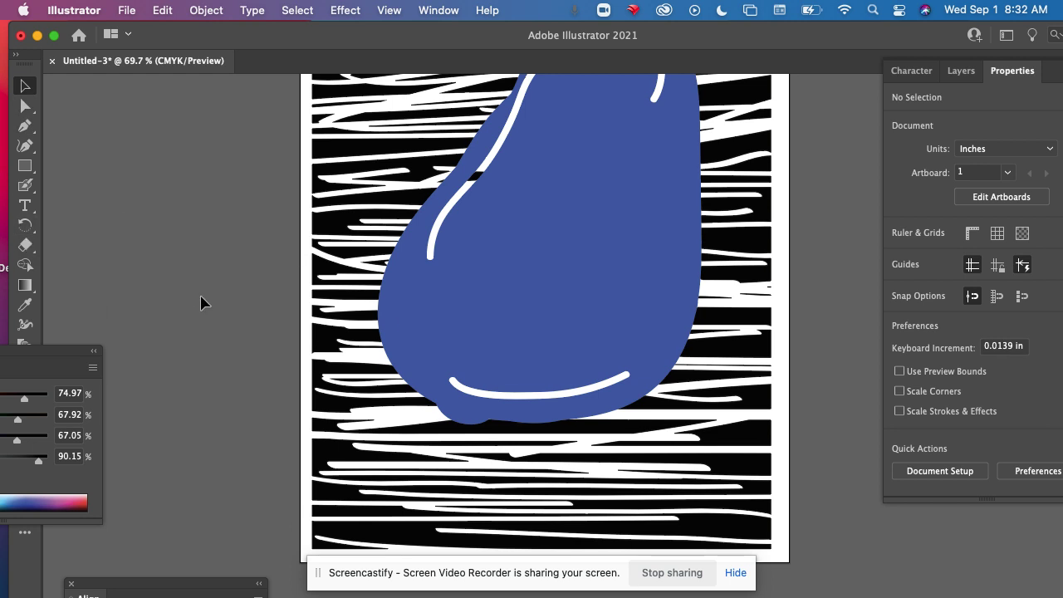
key("y")
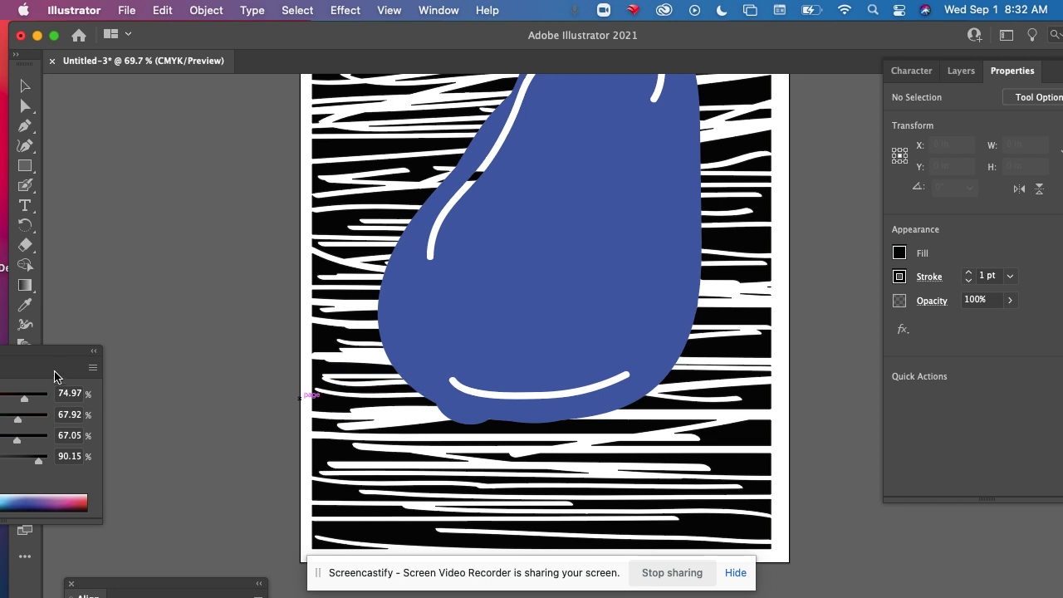
Step: Select all white scribble strokes and erase a halo along the pear's left edge
left_click(326, 453)
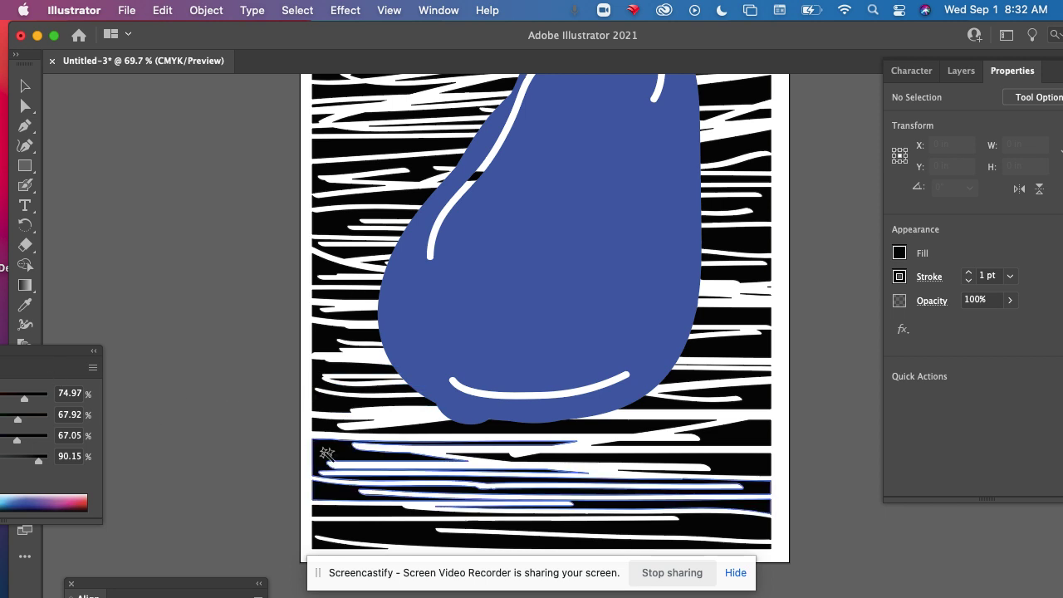
left_click(318, 405)
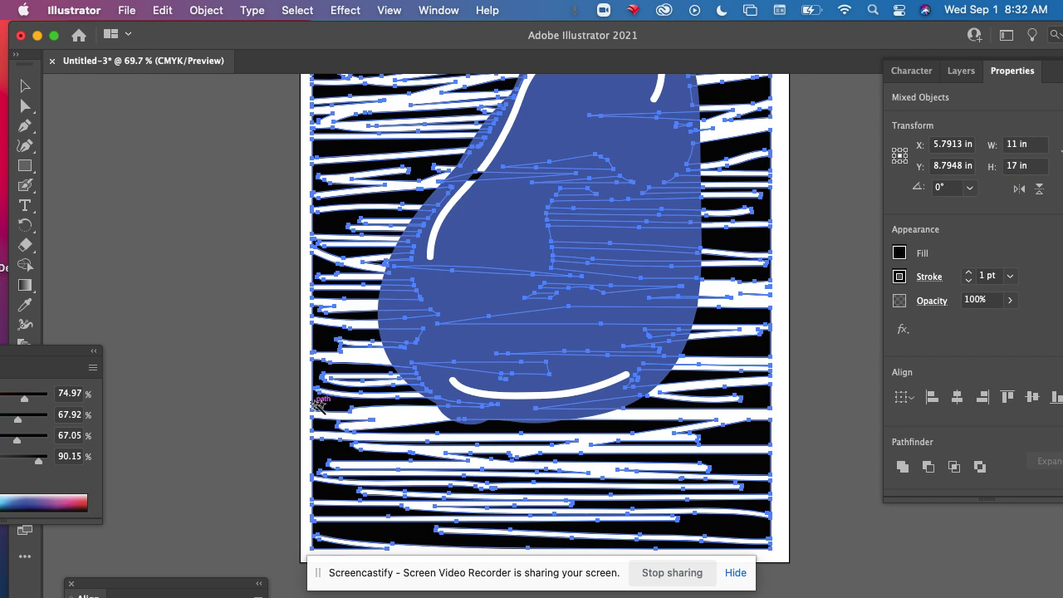
scroll(543, 405, "up", 5)
scroll(544, 415, "right", 2)
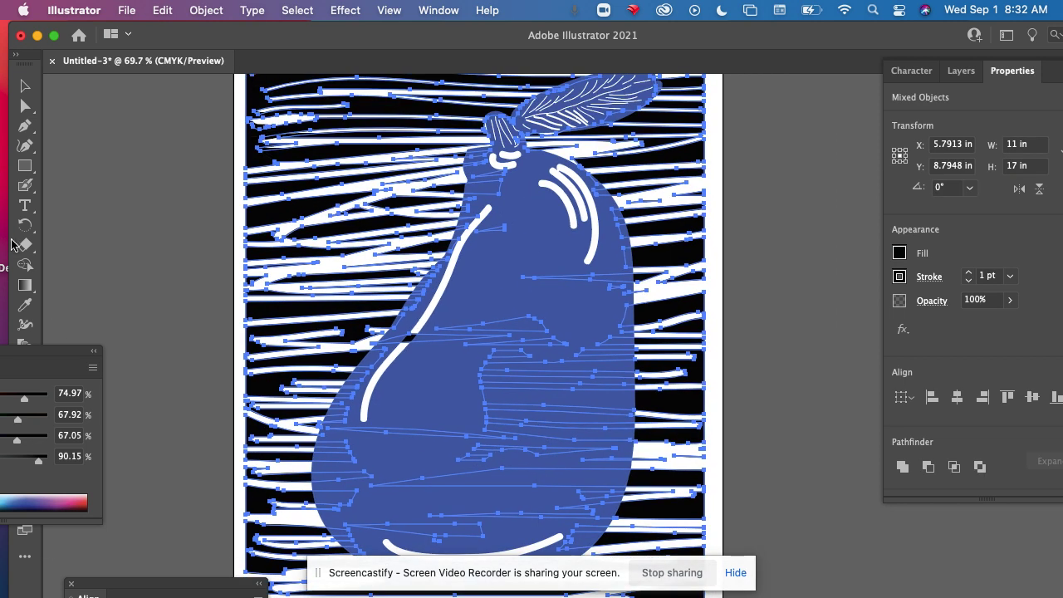
left_click(27, 247)
mouse_move(428, 360)
left_mouse_down()
mouse_move(420, 332)
mouse_move(484, 328)
left_mouse_up()
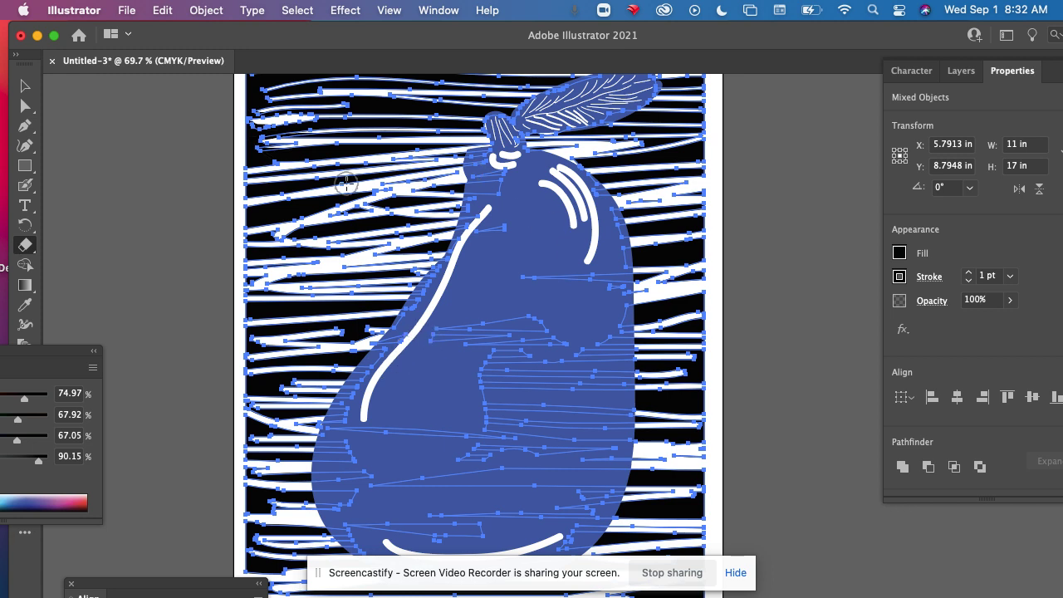
mouse_move(471, 171)
left_mouse_down()
mouse_move(442, 260)
mouse_move(332, 362)
mouse_move(309, 418)
mouse_move(305, 497)
left_mouse_up()
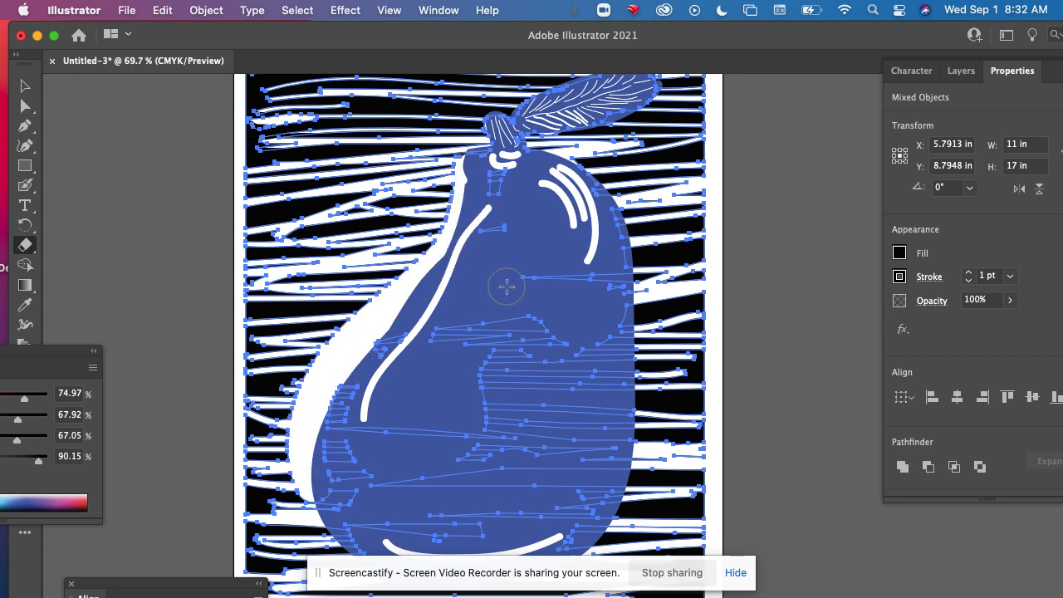
Step: Extend the erased halo around the pear's lower-left edge and bottom
scroll(505, 219, "down", 3)
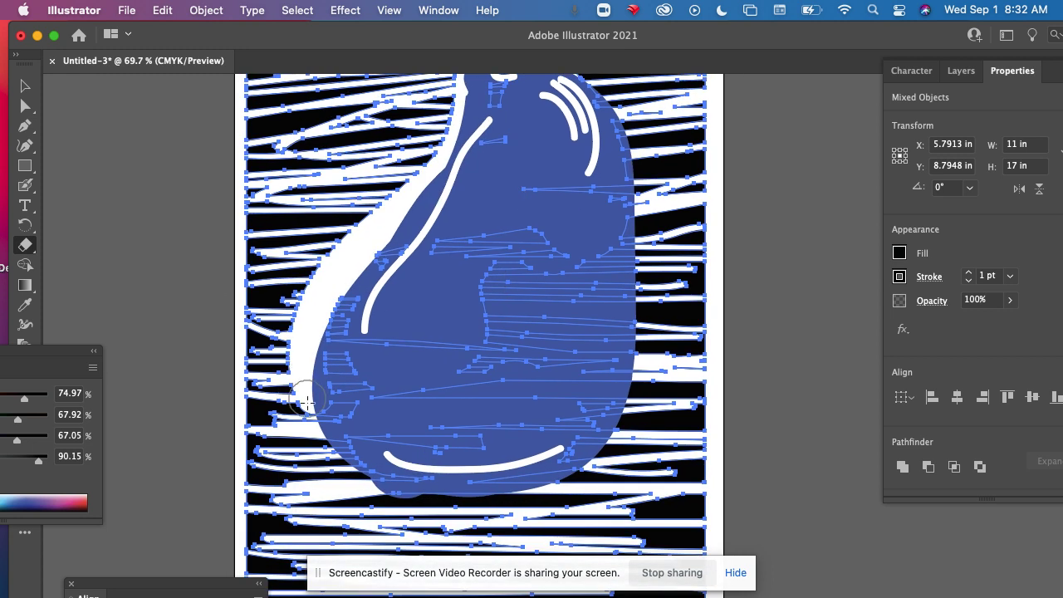
mouse_move(303, 390)
left_mouse_down()
mouse_move(363, 438)
mouse_move(479, 470)
left_mouse_up()
mouse_move(319, 413)
left_mouse_down()
mouse_move(365, 470)
mouse_move(438, 491)
left_mouse_up()
mouse_move(361, 463)
left_mouse_down()
mouse_move(477, 481)
mouse_move(531, 473)
left_mouse_up()
mouse_move(425, 488)
left_mouse_down()
mouse_move(510, 479)
mouse_move(608, 452)
mouse_move(576, 472)
mouse_move(474, 493)
mouse_move(393, 493)
mouse_move(345, 457)
left_mouse_up()
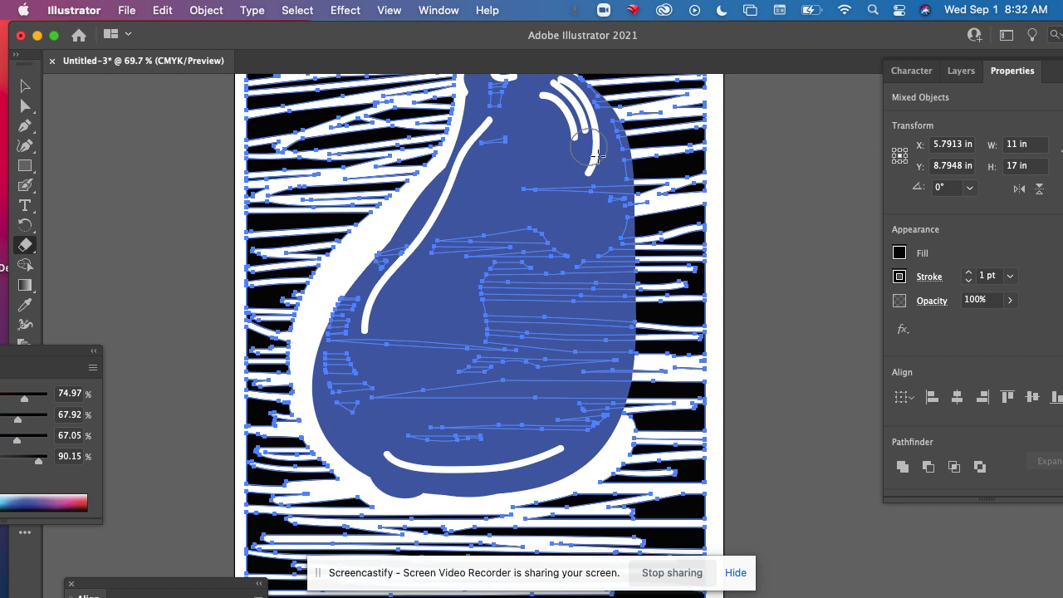
Step: Cut the halo down the pear's right edge, undoing the overly wide stroke
scroll(745, 368, "up", 3)
scroll(745, 368, "right", 3)
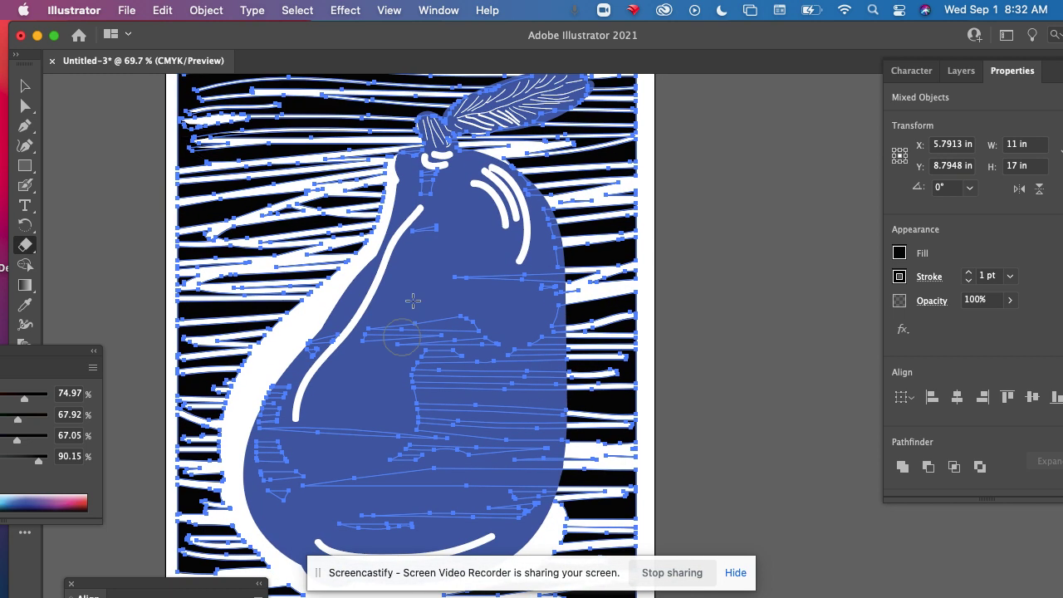
mouse_move(471, 150)
left_mouse_down()
mouse_move(512, 176)
mouse_move(538, 398)
left_mouse_up()
mouse_move(525, 149)
left_mouse_down()
mouse_move(545, 180)
mouse_move(570, 344)
mouse_move(570, 422)
mouse_move(552, 494)
left_mouse_up()
key("super+z")
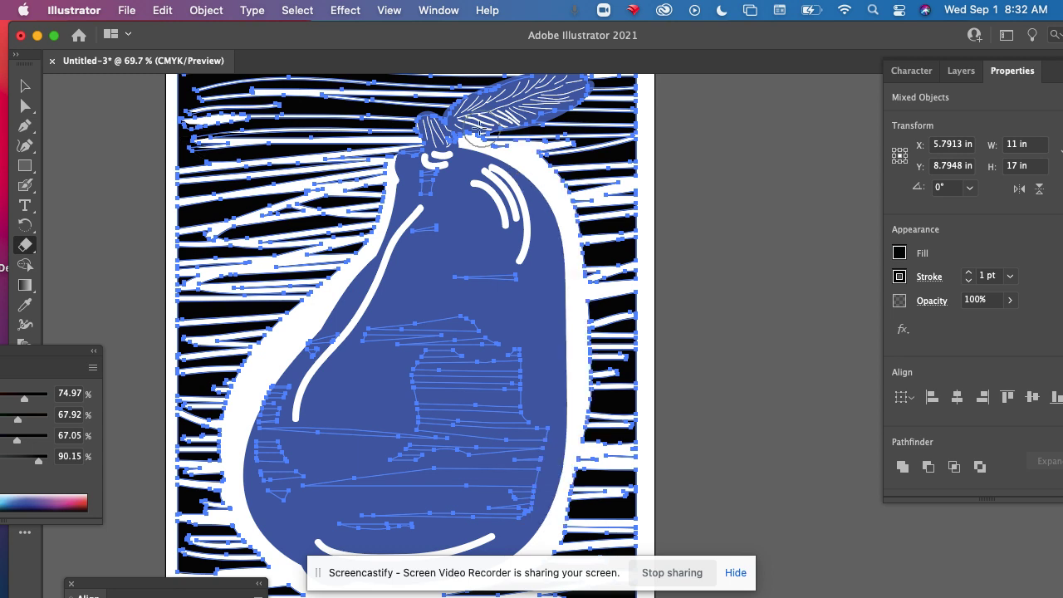
Step: Carve the halo around the stem and along the leaf's underside and top
mouse_move(438, 154)
left_mouse_down()
mouse_move(413, 117)
mouse_move(474, 125)
left_mouse_up()
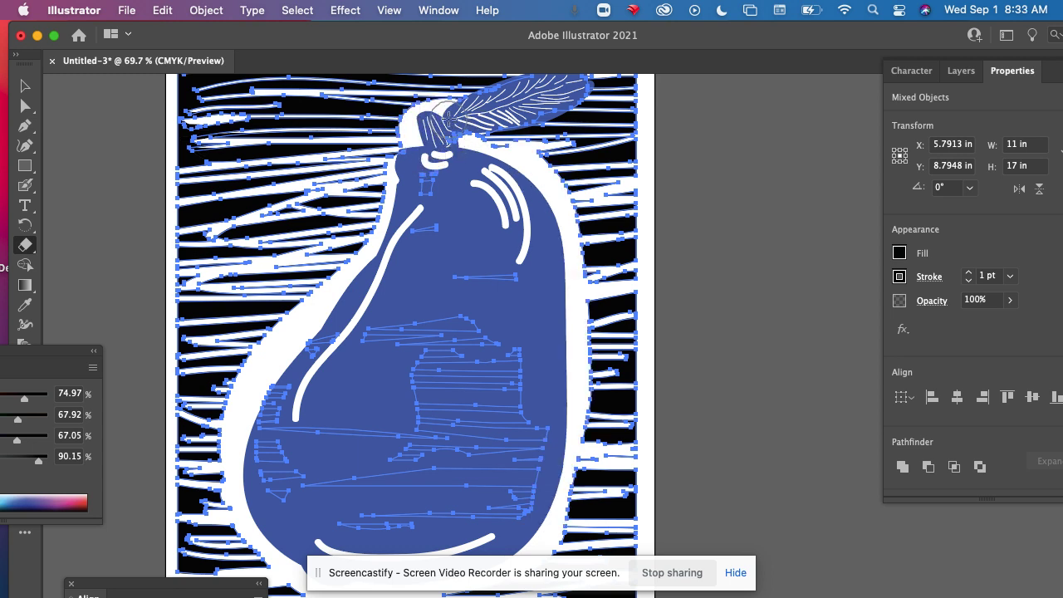
scroll(448, 121, "up", 2)
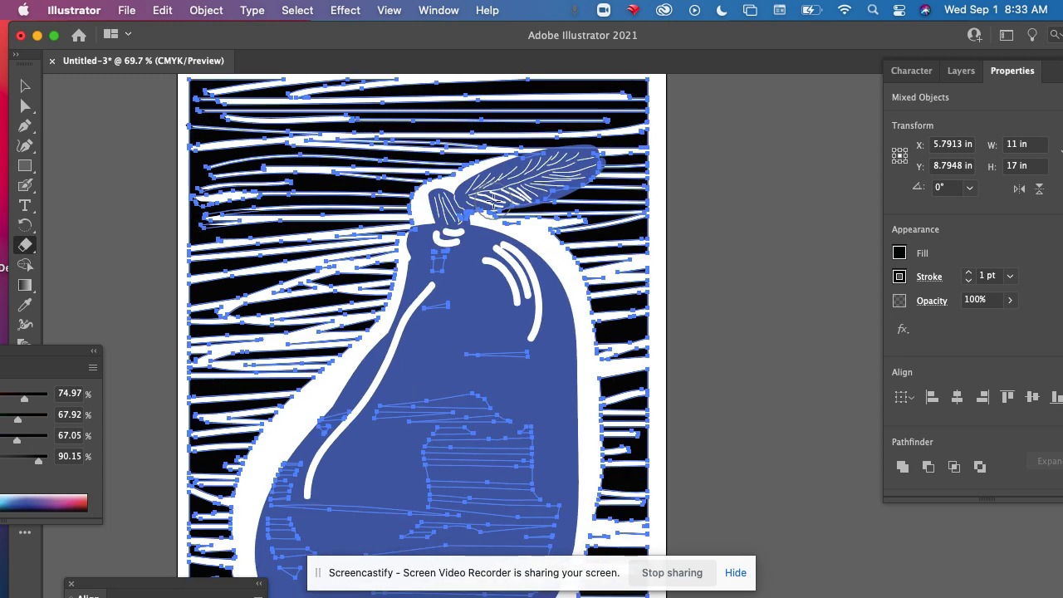
mouse_move(488, 214)
left_mouse_down()
mouse_move(576, 171)
mouse_move(575, 157)
left_mouse_up()
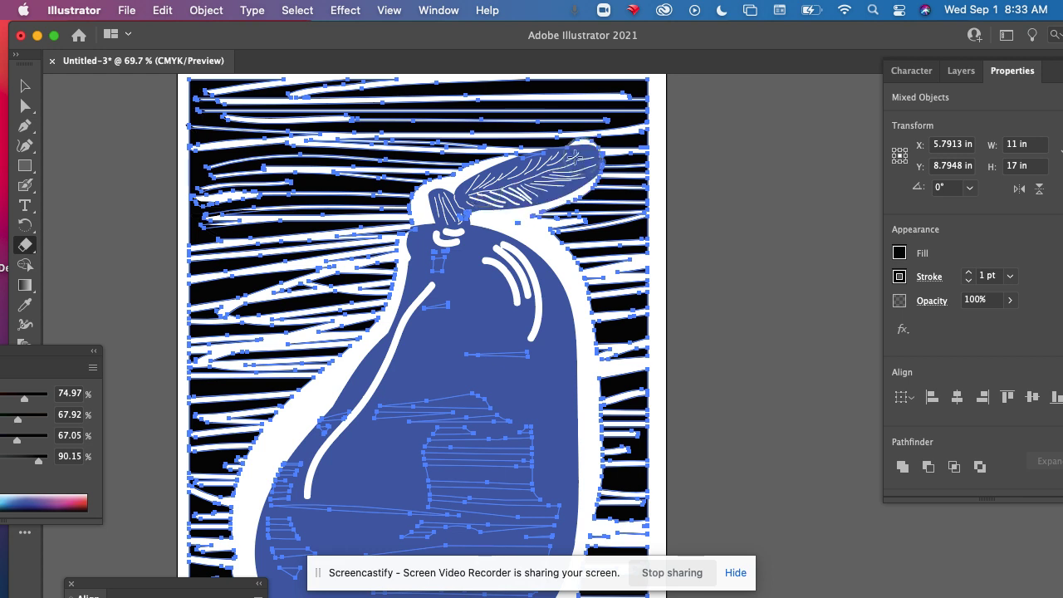
mouse_move(478, 179)
left_mouse_down()
mouse_move(538, 149)
mouse_move(591, 161)
left_mouse_up()
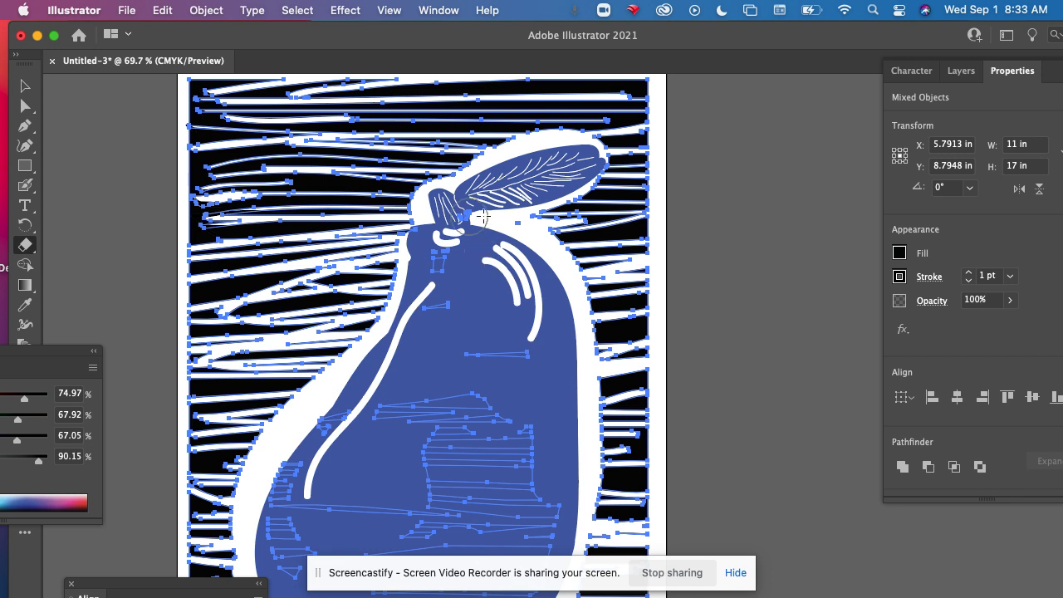
Step: Widen the halo at the pear's upper-left shoulder, then deselect all artwork
left_click_drag(406, 246, 422, 307)
mouse_move(395, 260)
left_mouse_down()
mouse_move(401, 325)
mouse_move(377, 381)
left_mouse_up()
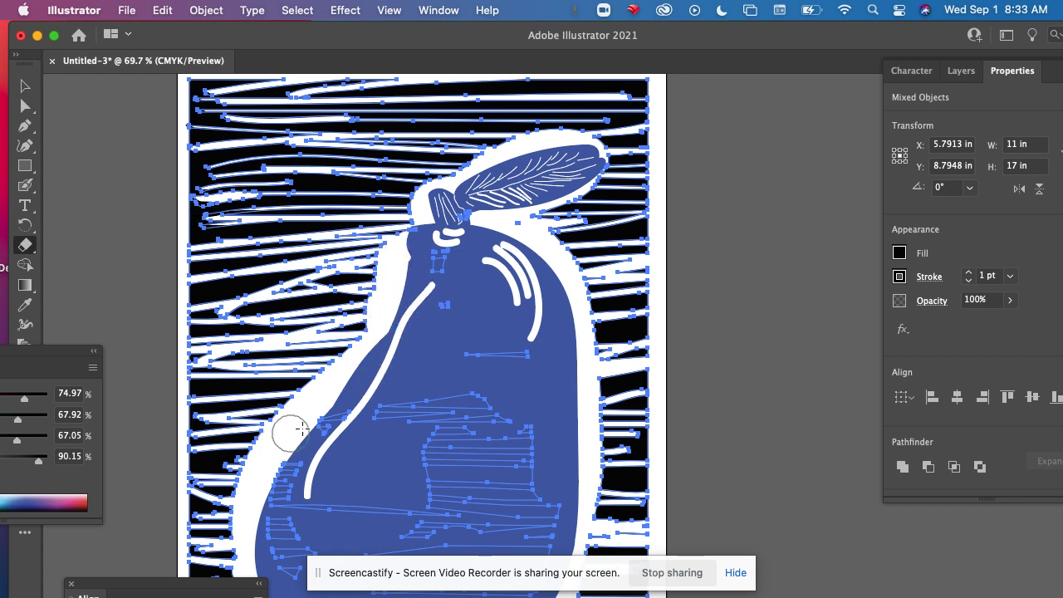
scroll(465, 218, "down", 5)
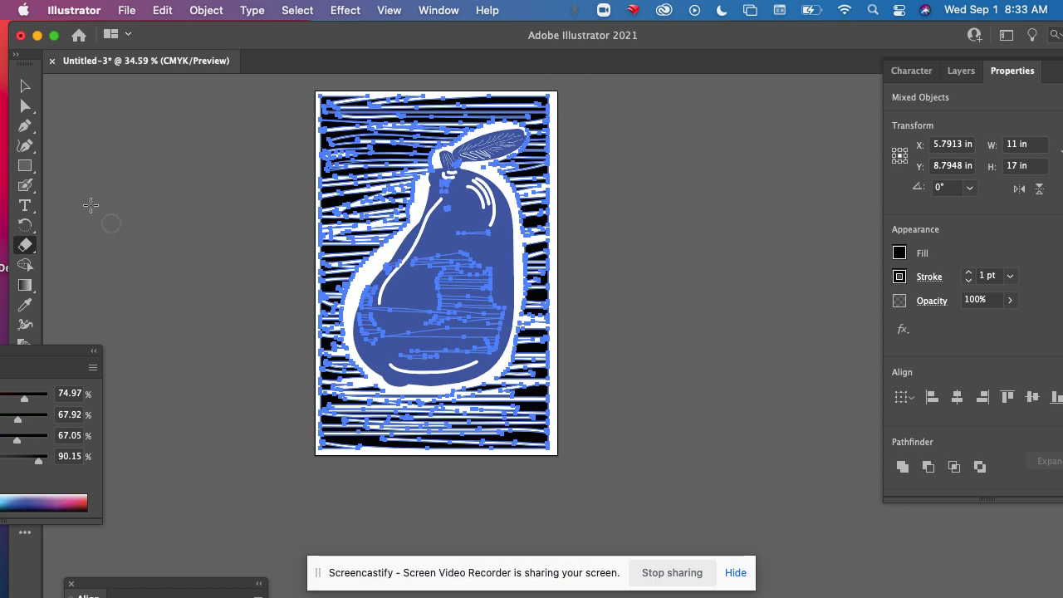
key("v")
left_click(111, 194)
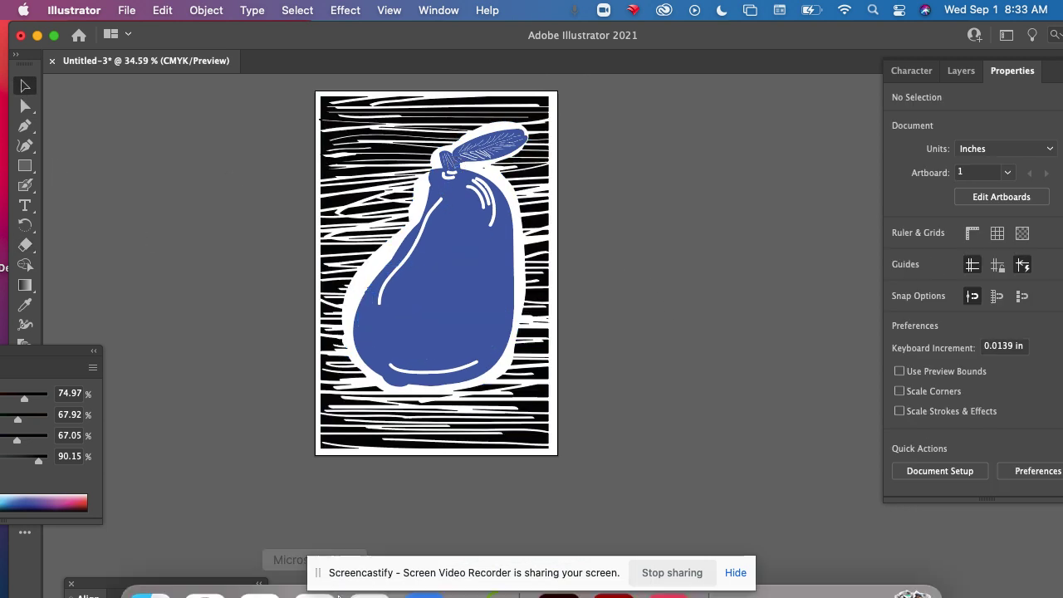
left_click(147, 572)
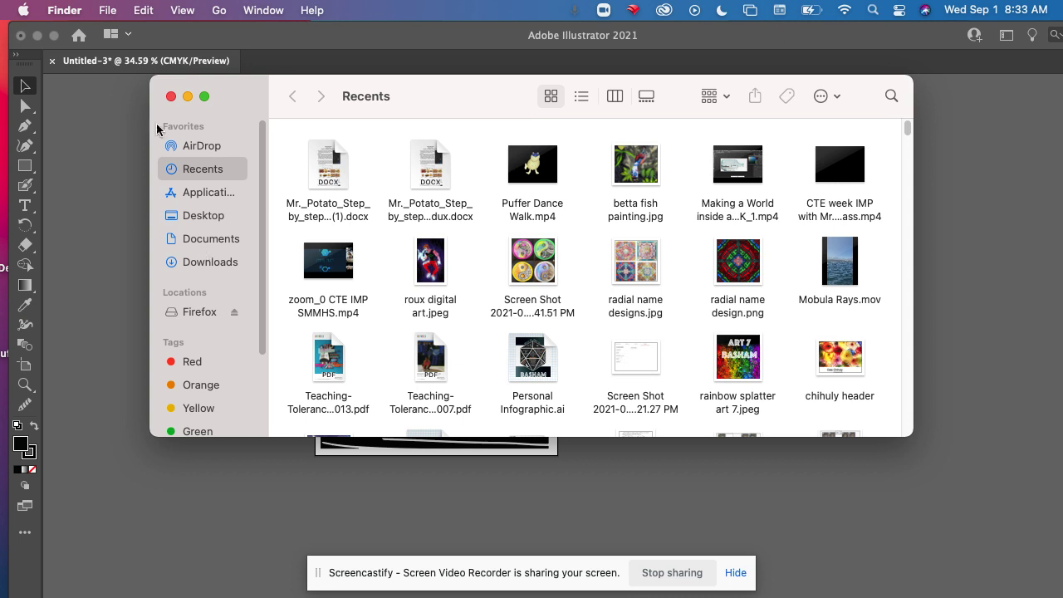
left_click(171, 96)
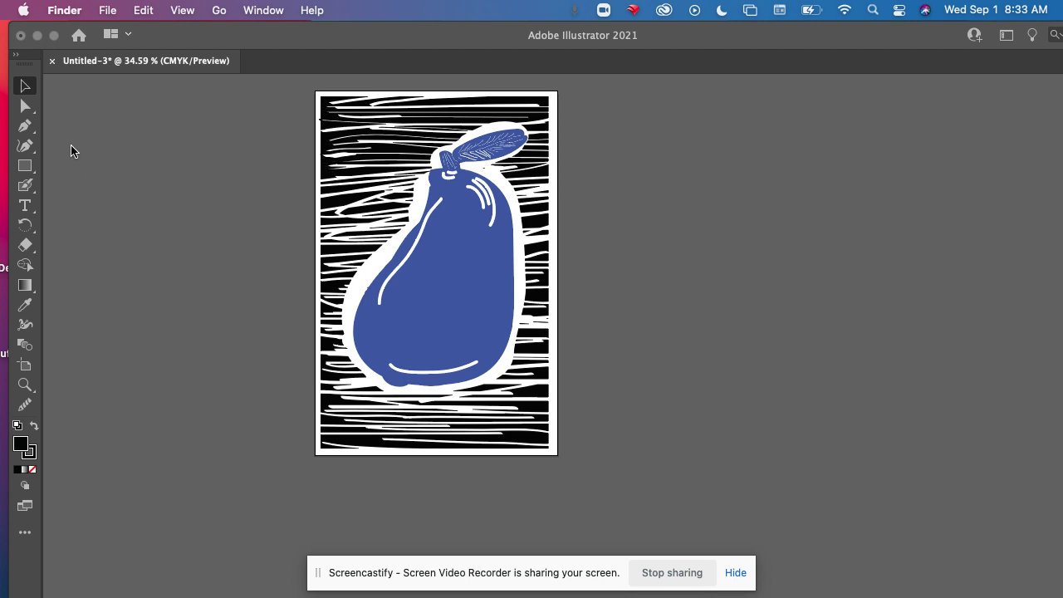
left_click(102, 176)
Step: Select the blue pear with the Magic Wand and set its fill to 000000 black
key("y")
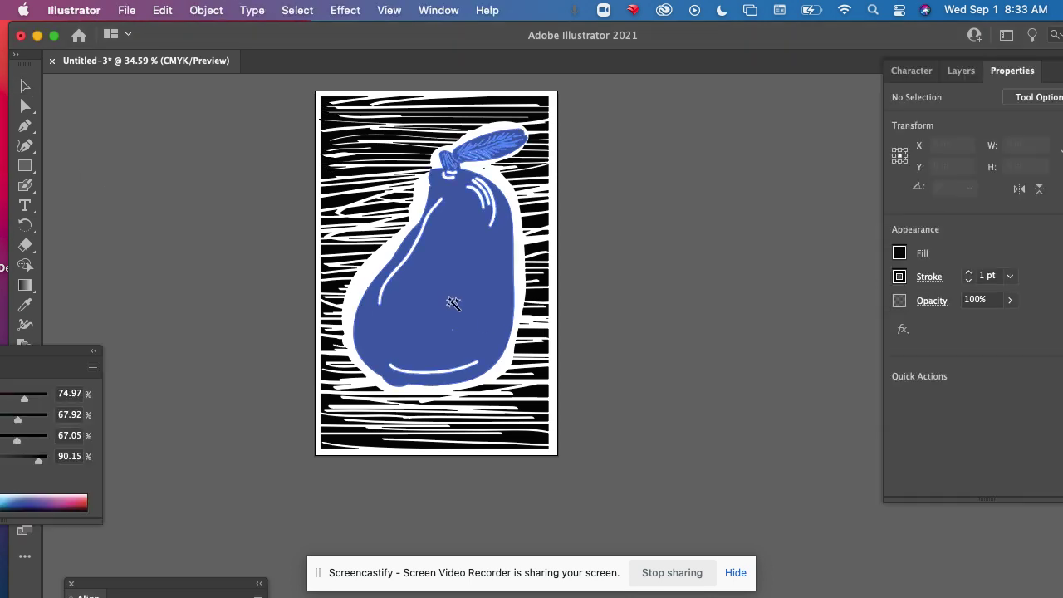
left_click(448, 299)
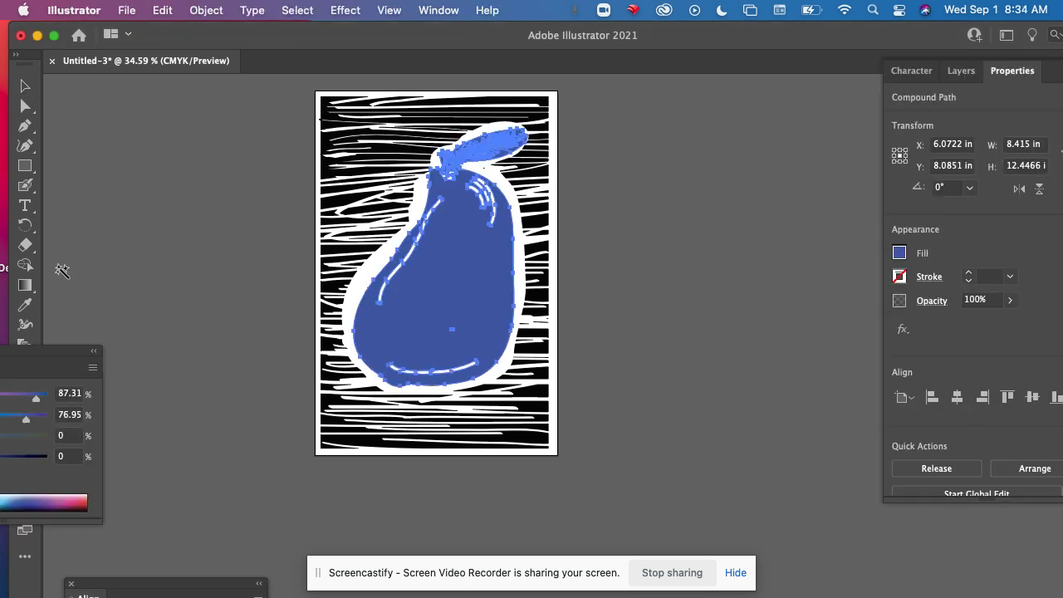
left_click_drag(21, 355, 338, 428)
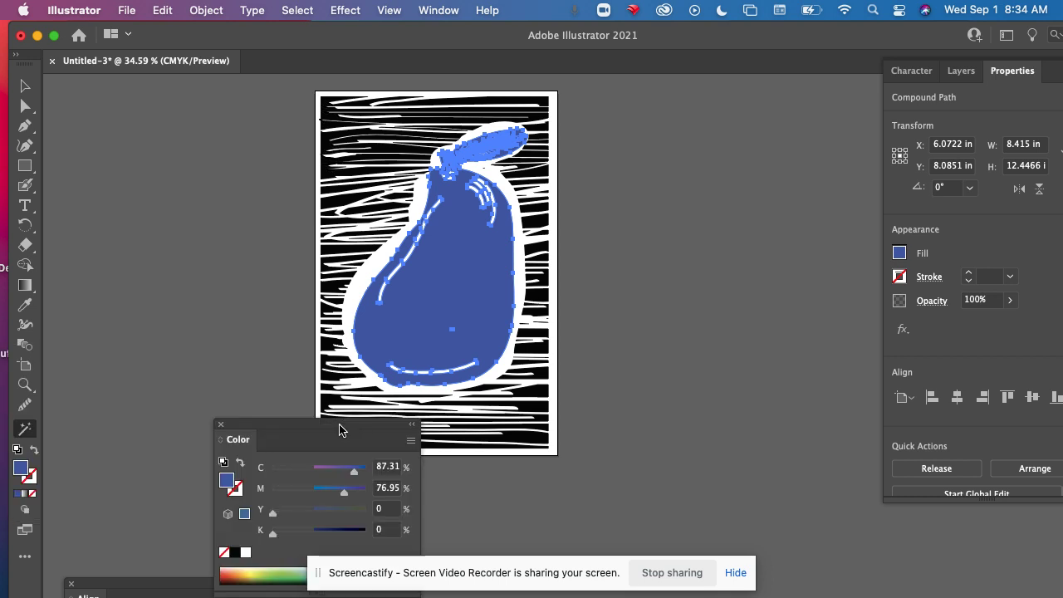
double_click(21, 470)
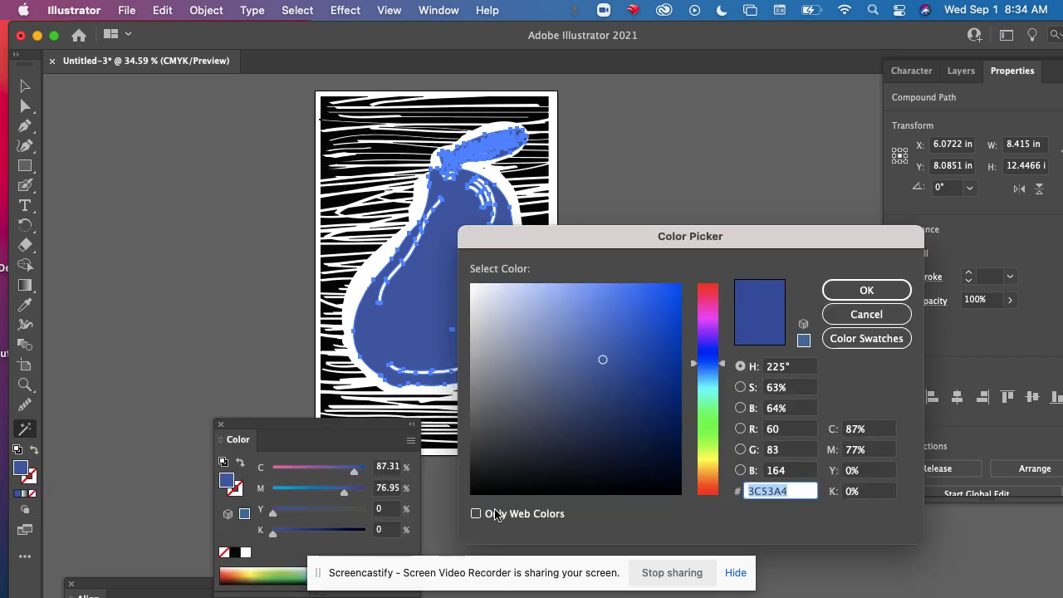
type("000000")
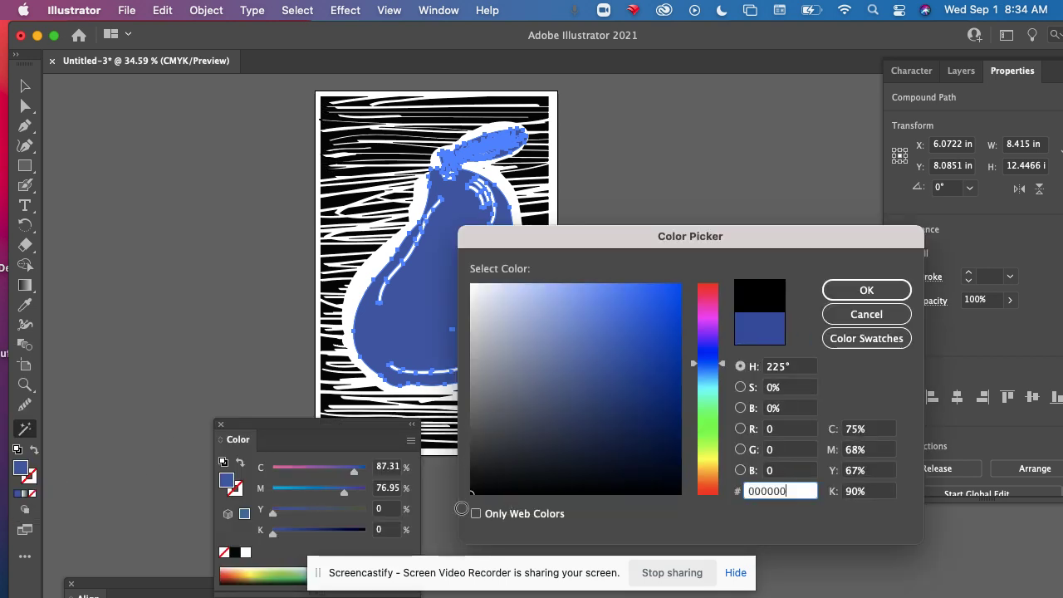
left_click(874, 290)
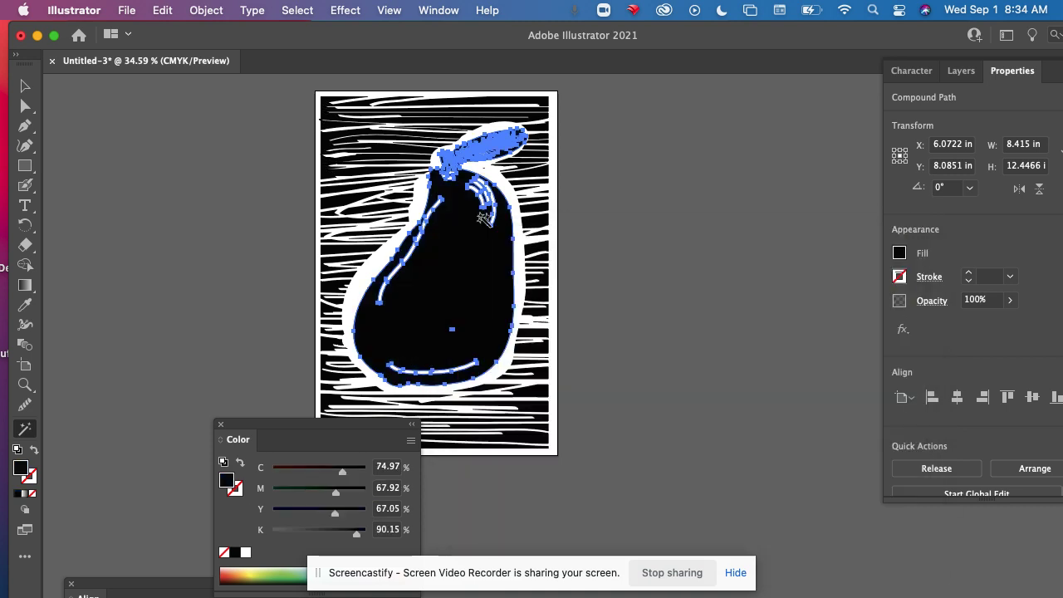
left_click(25, 88)
left_click(183, 210)
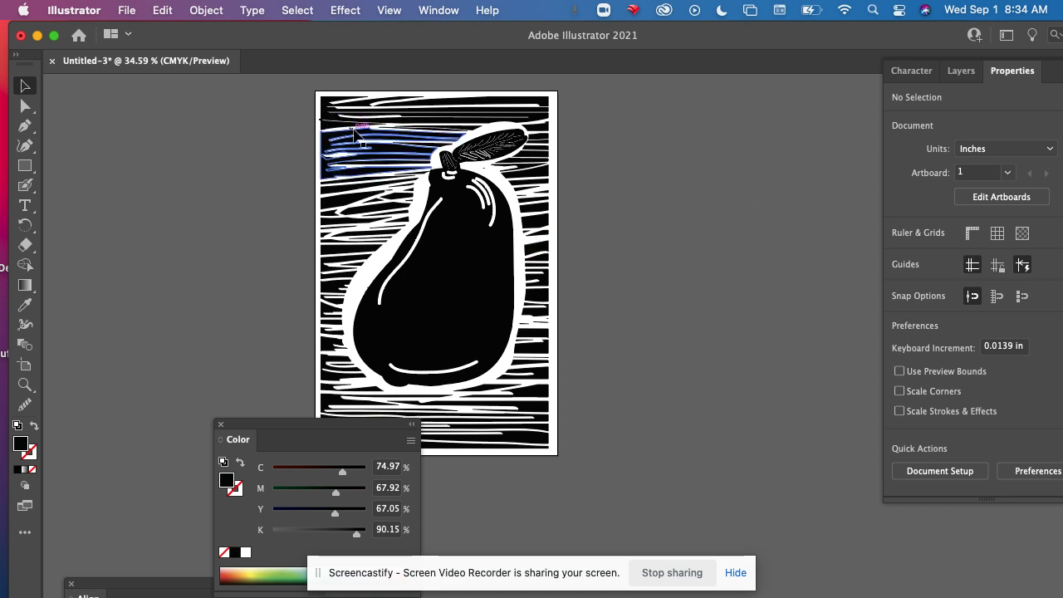
Step: Bring the web browser to the front
scroll(700, 274, "down", 5)
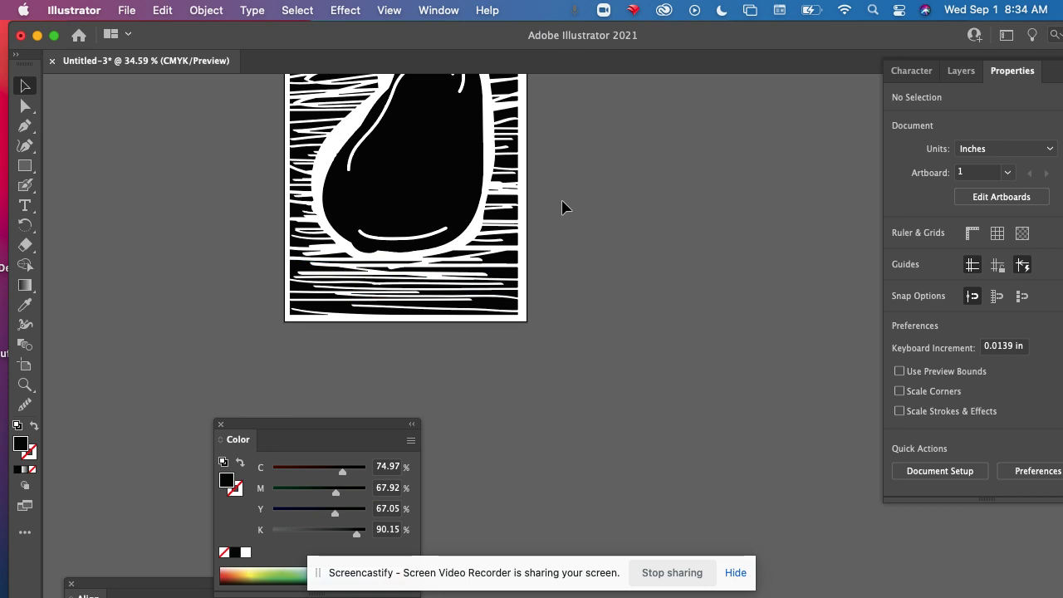
mouse_move(338, 595)
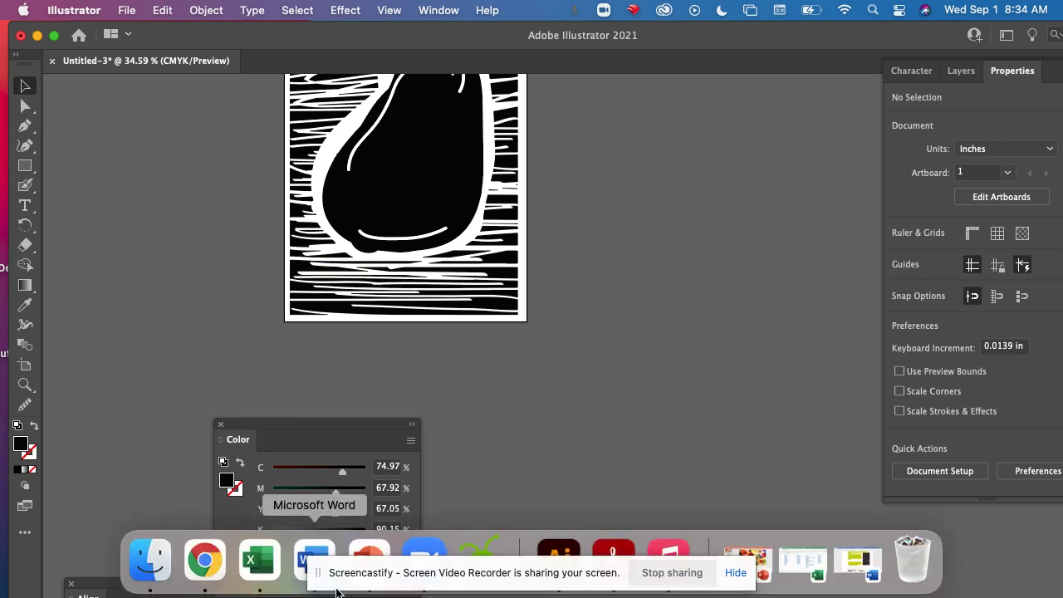
left_click(204, 560)
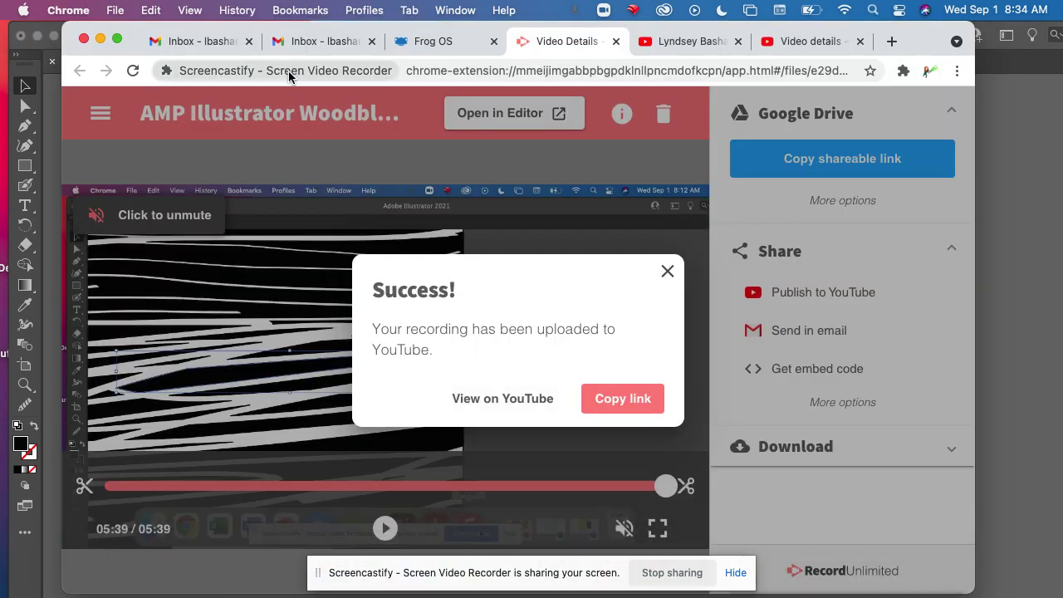
Step: Switch to the Frog OS tab and scroll through the DO NO HARM skull woodcut print
left_click(454, 43)
scroll(626, 332, "up", 3)
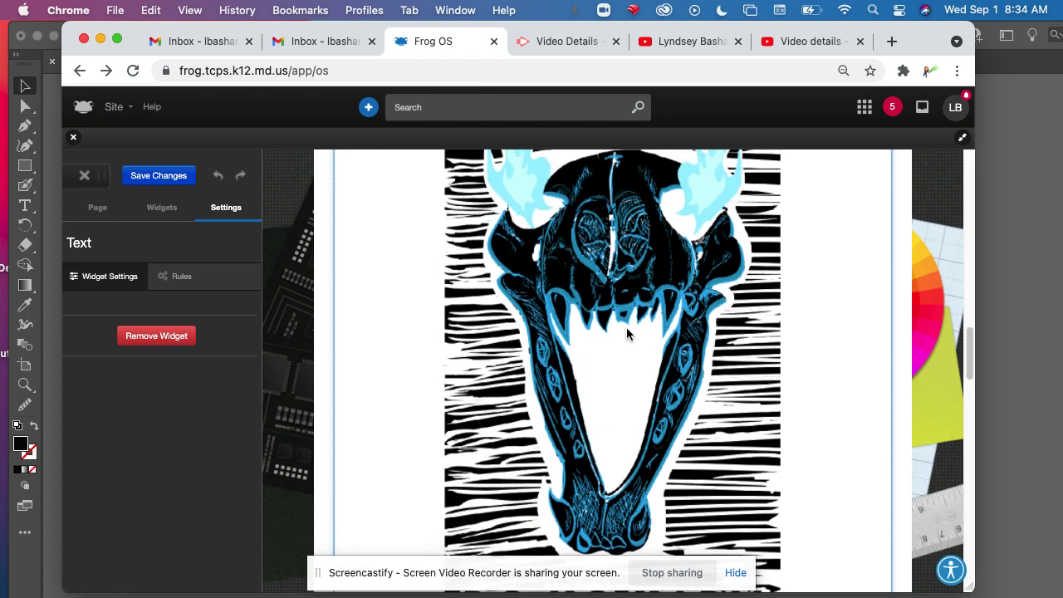
scroll(626, 332, "down", 5)
scroll(517, 348, "up", 10)
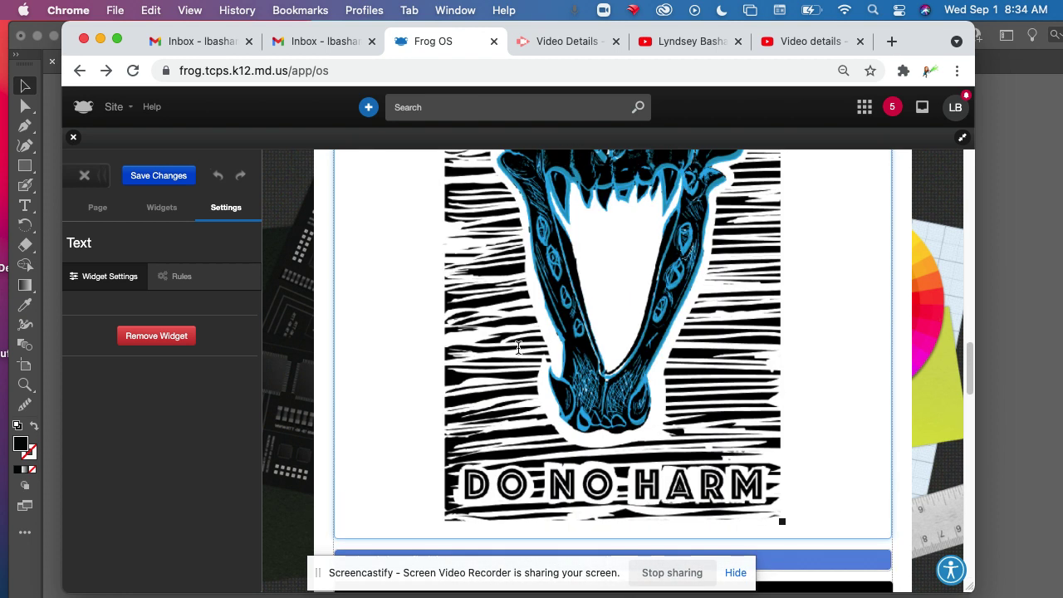
scroll(518, 353, "up", 1)
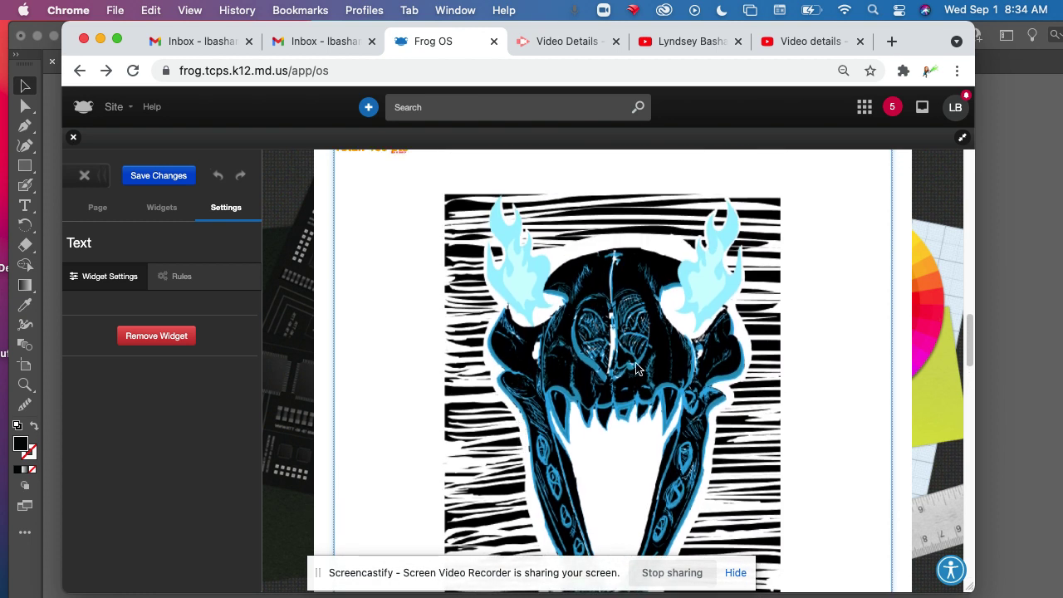
scroll(635, 368, "up", 5)
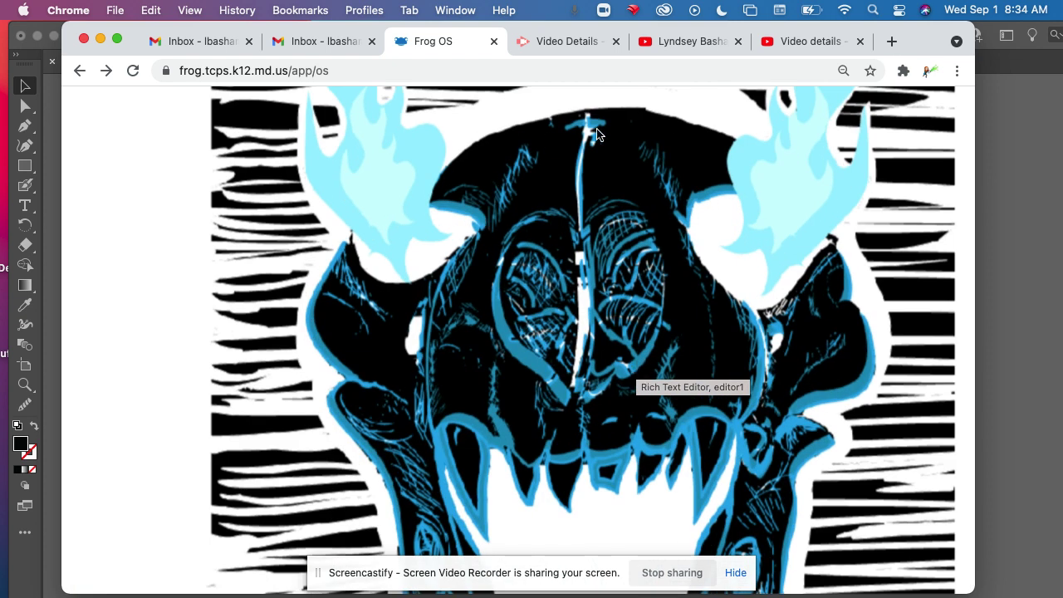
scroll(642, 148, "down", 5)
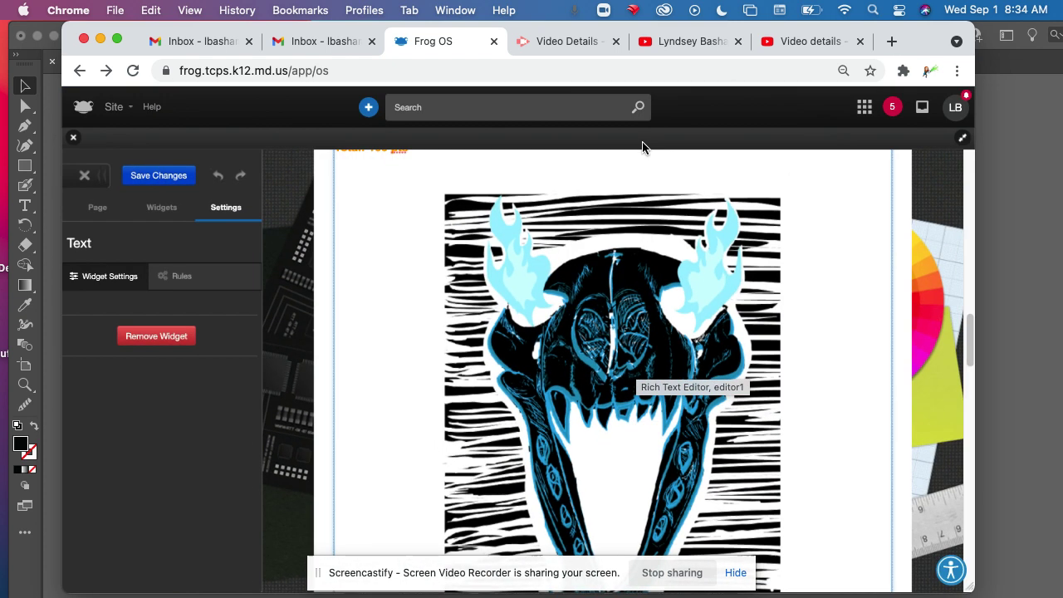